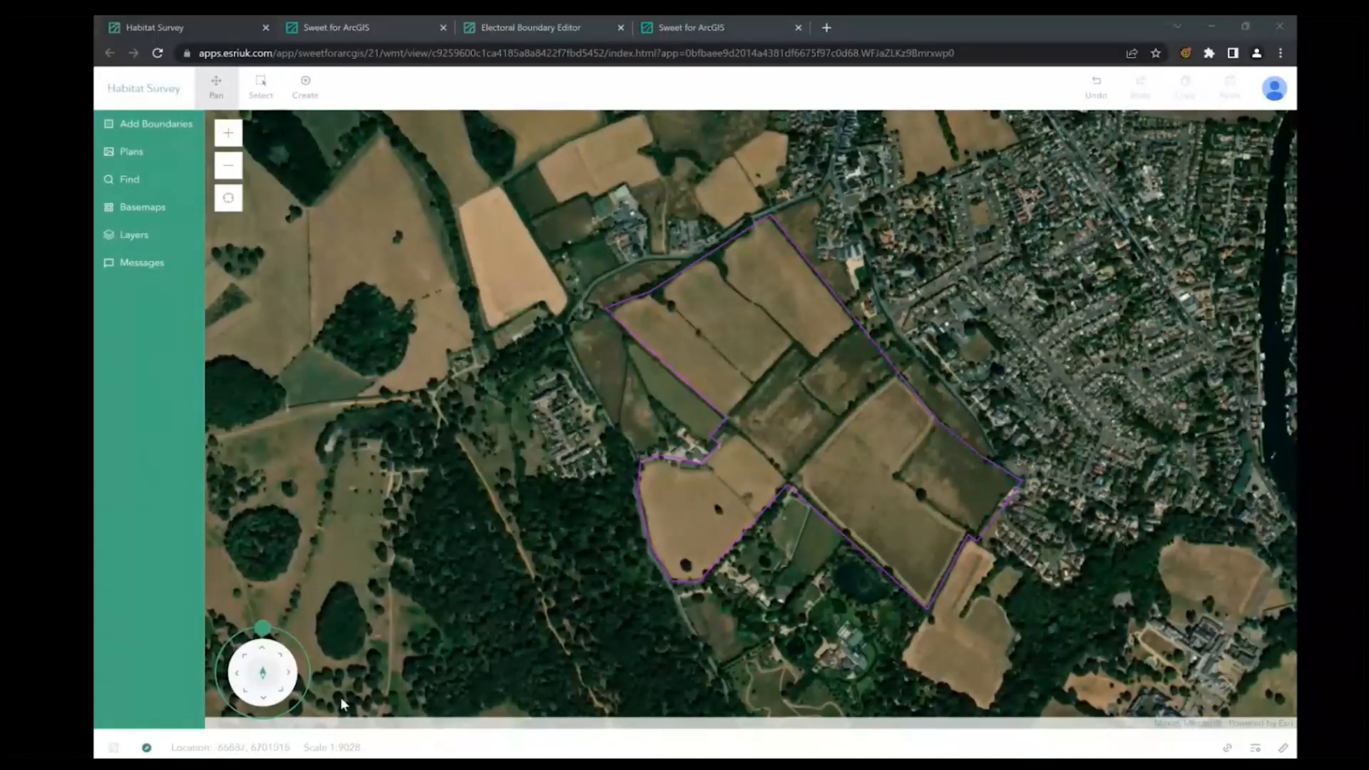
# Pan around the survey site with the on-screen navigator, hide the navigator, and recentre the map on the outlined boundary
pyautogui.click(265, 701)
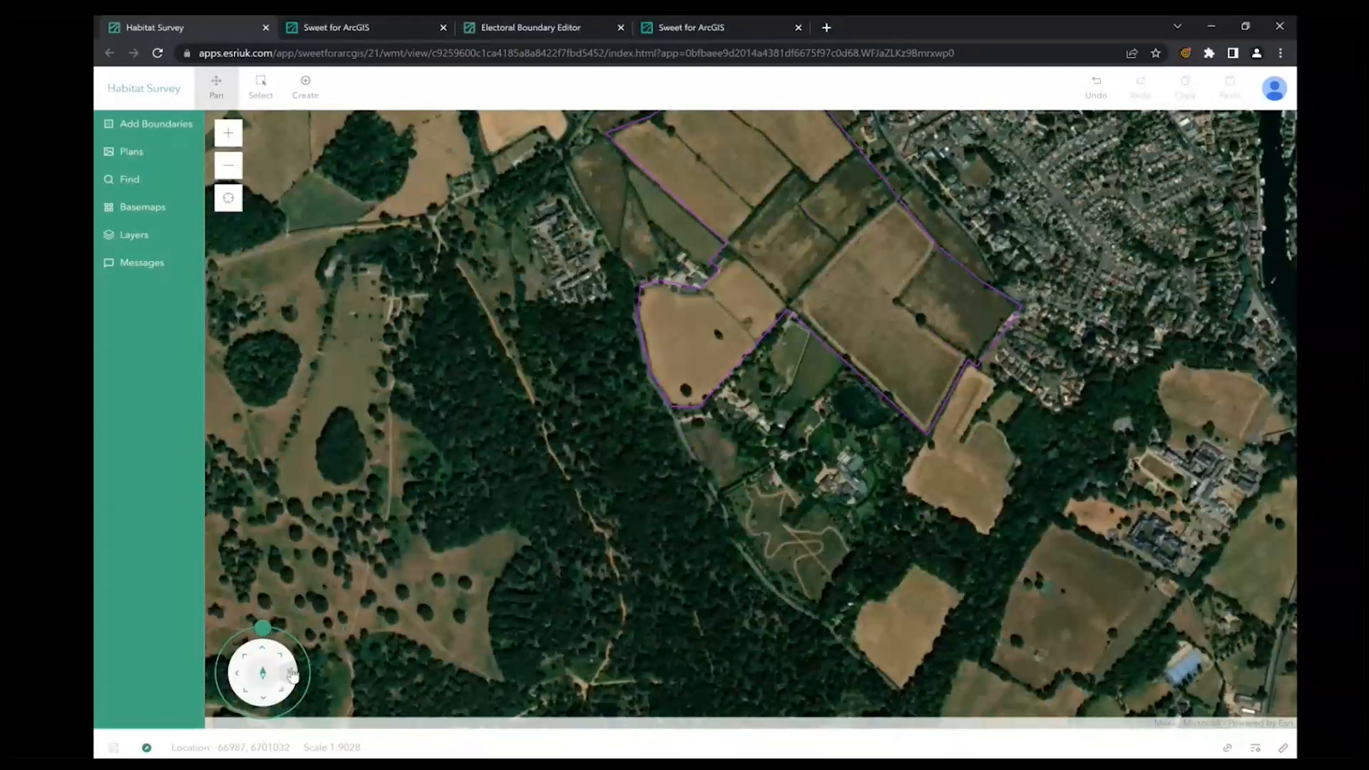
pyautogui.click(287, 673)
pyautogui.click(266, 654)
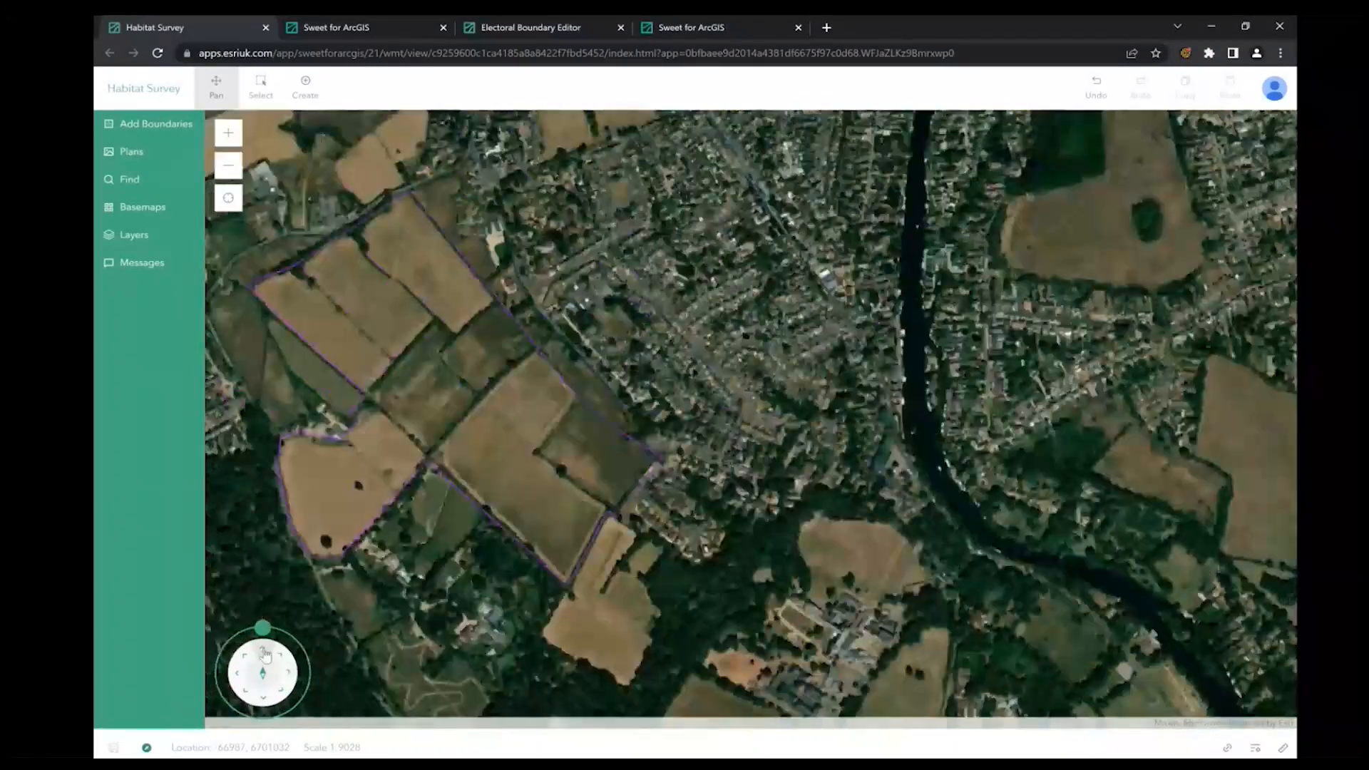
pyautogui.click(238, 674)
pyautogui.moveTo(269, 635)
pyautogui.mouseDown()
pyautogui.moveTo(298, 646)
pyautogui.moveTo(302, 664)
pyautogui.moveTo(264, 630)
pyautogui.mouseUp()
pyautogui.moveTo(360, 555); pyautogui.dragTo(440, 543)
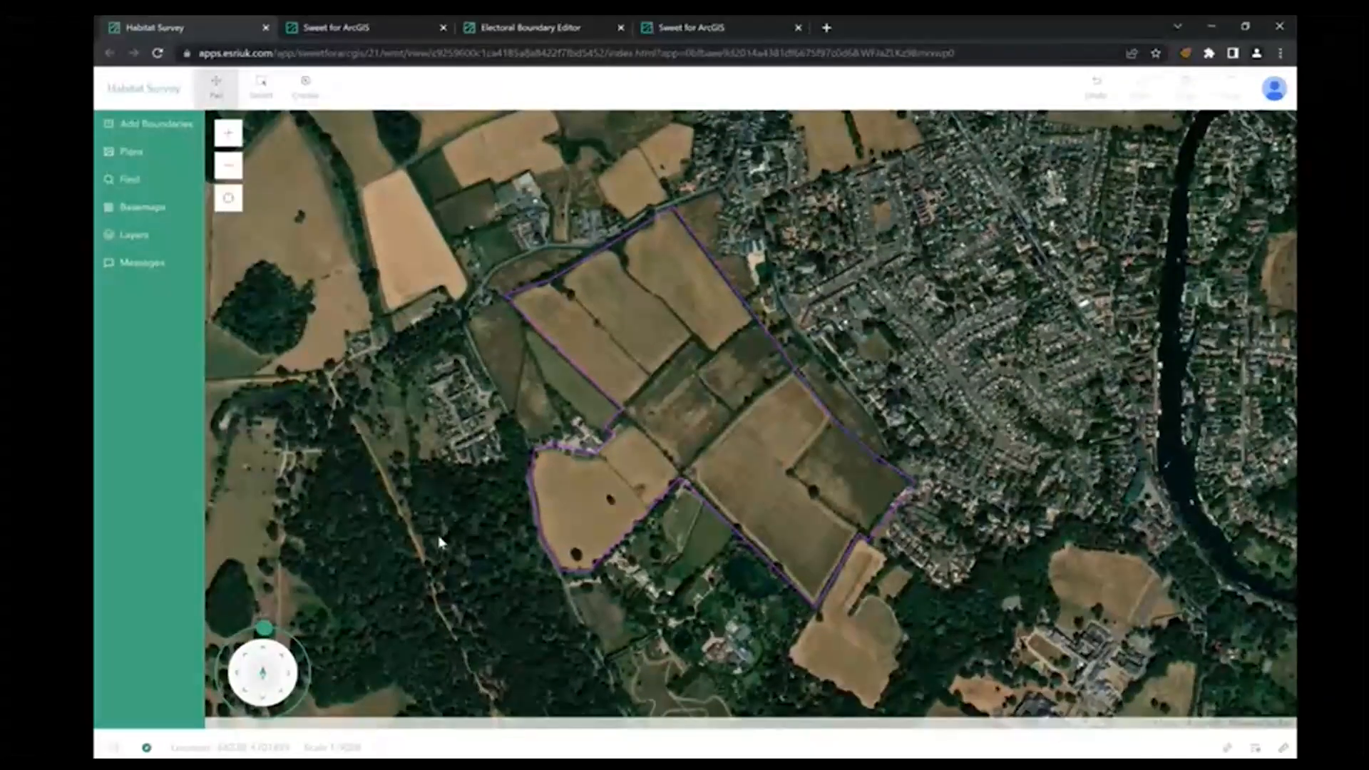
pyautogui.click(146, 749)
pyautogui.moveTo(395, 652); pyautogui.dragTo(424, 666)
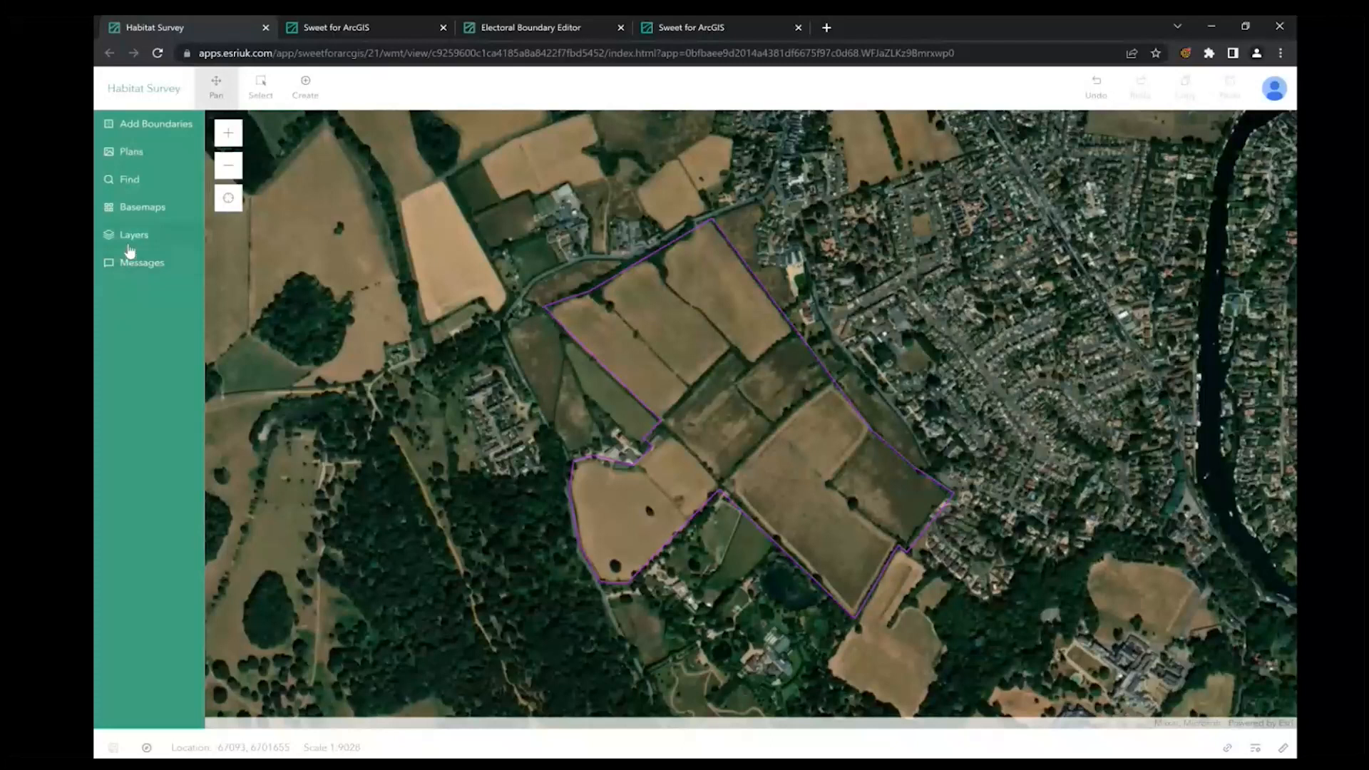
# Review the layer list, toggling the Boundaries layer's visibility and checking its legend entry
pyautogui.click(131, 242)
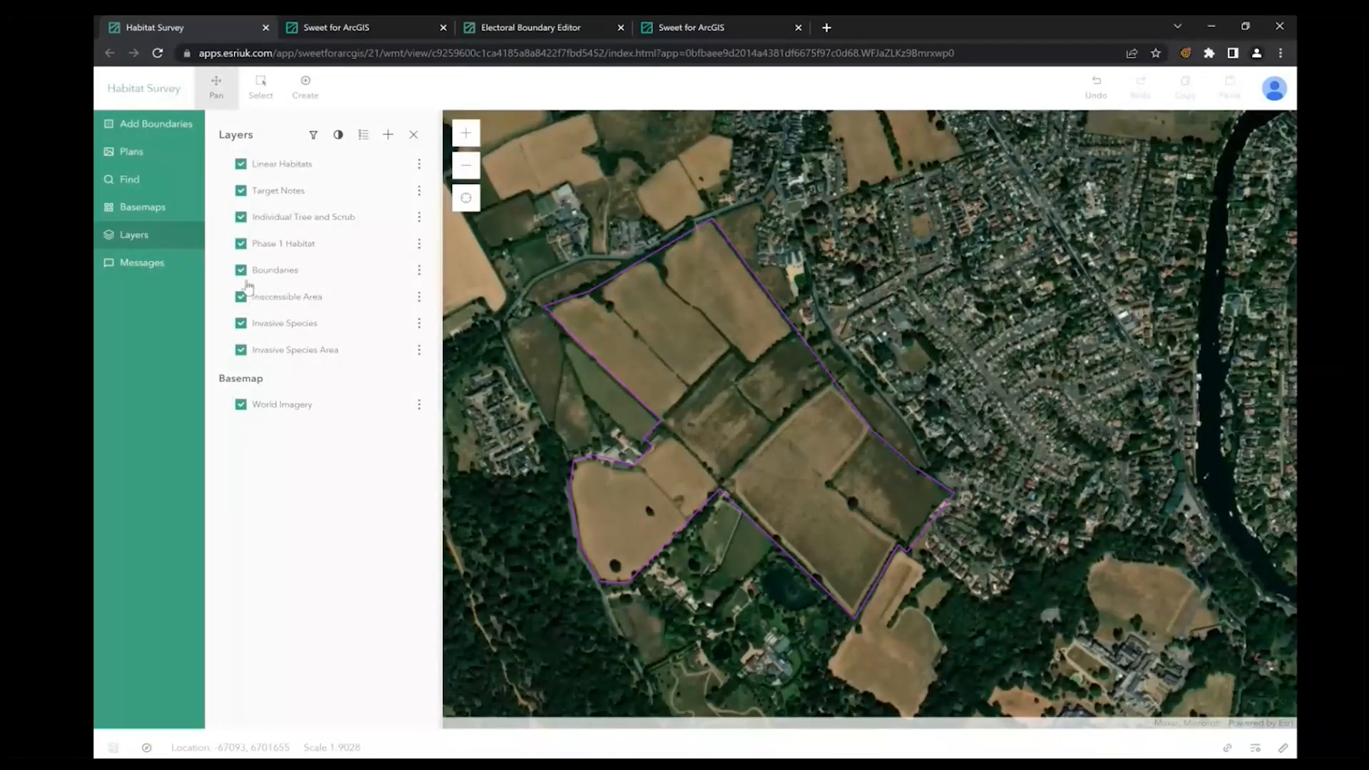
pyautogui.click(240, 271)
pyautogui.click(240, 271)
pyautogui.click(362, 136)
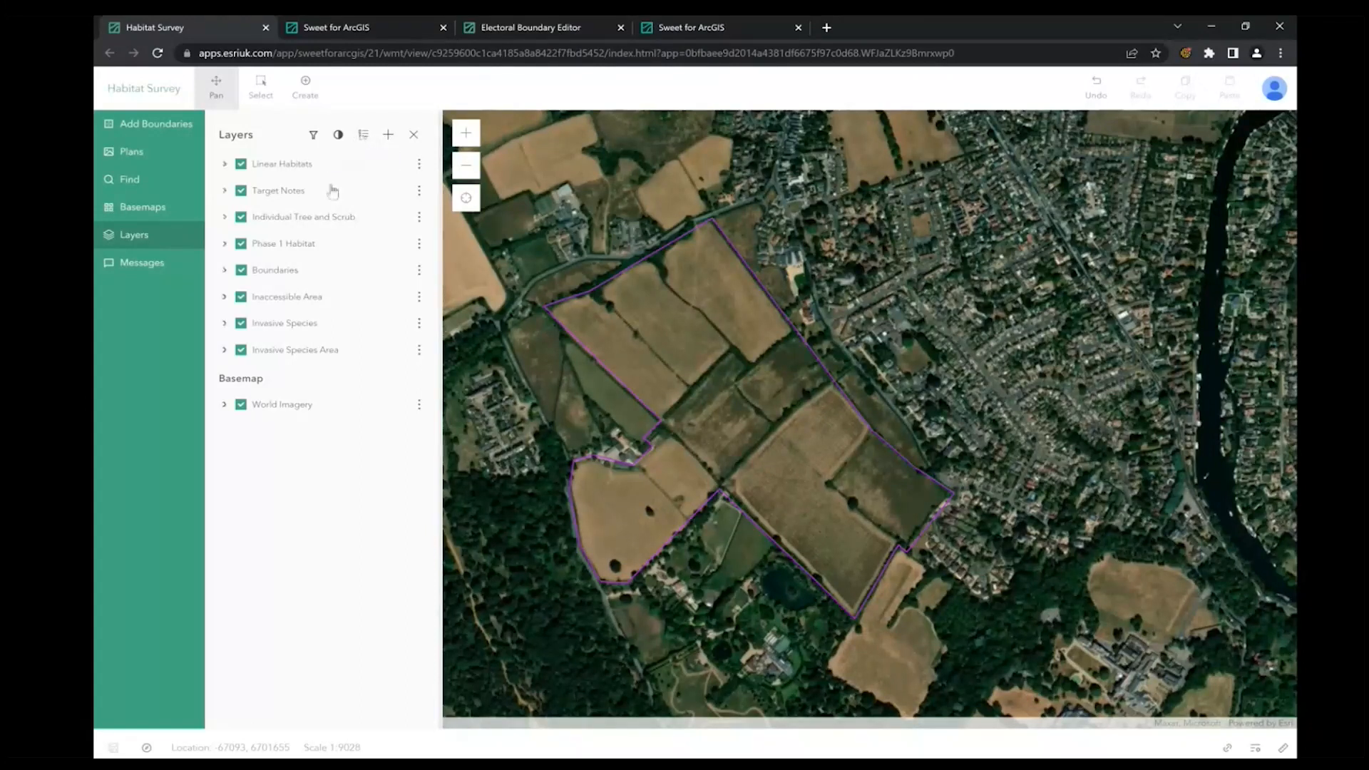
pyautogui.click(224, 271)
pyautogui.click(225, 272)
# Look over the Plans upload options and the Add all boundaries workflow
pyautogui.click(163, 163)
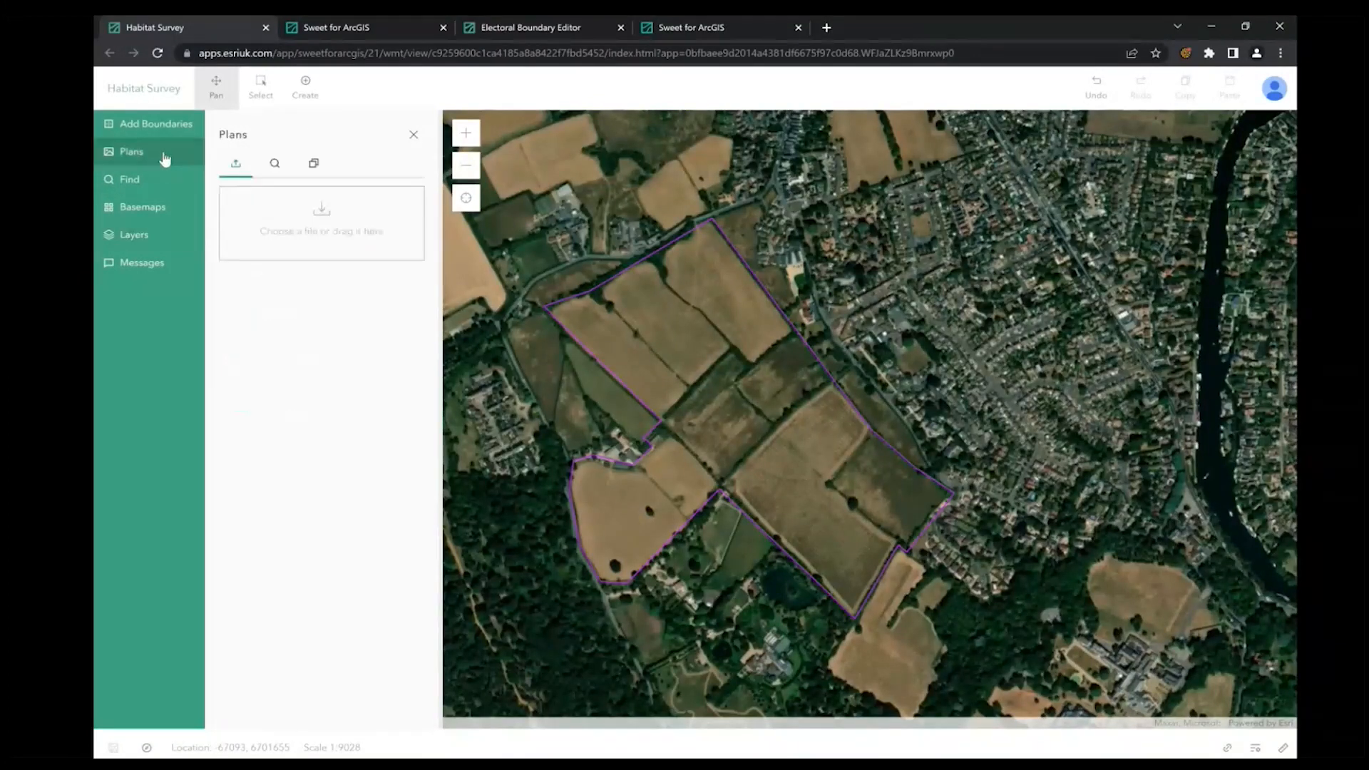
pyautogui.click(169, 148)
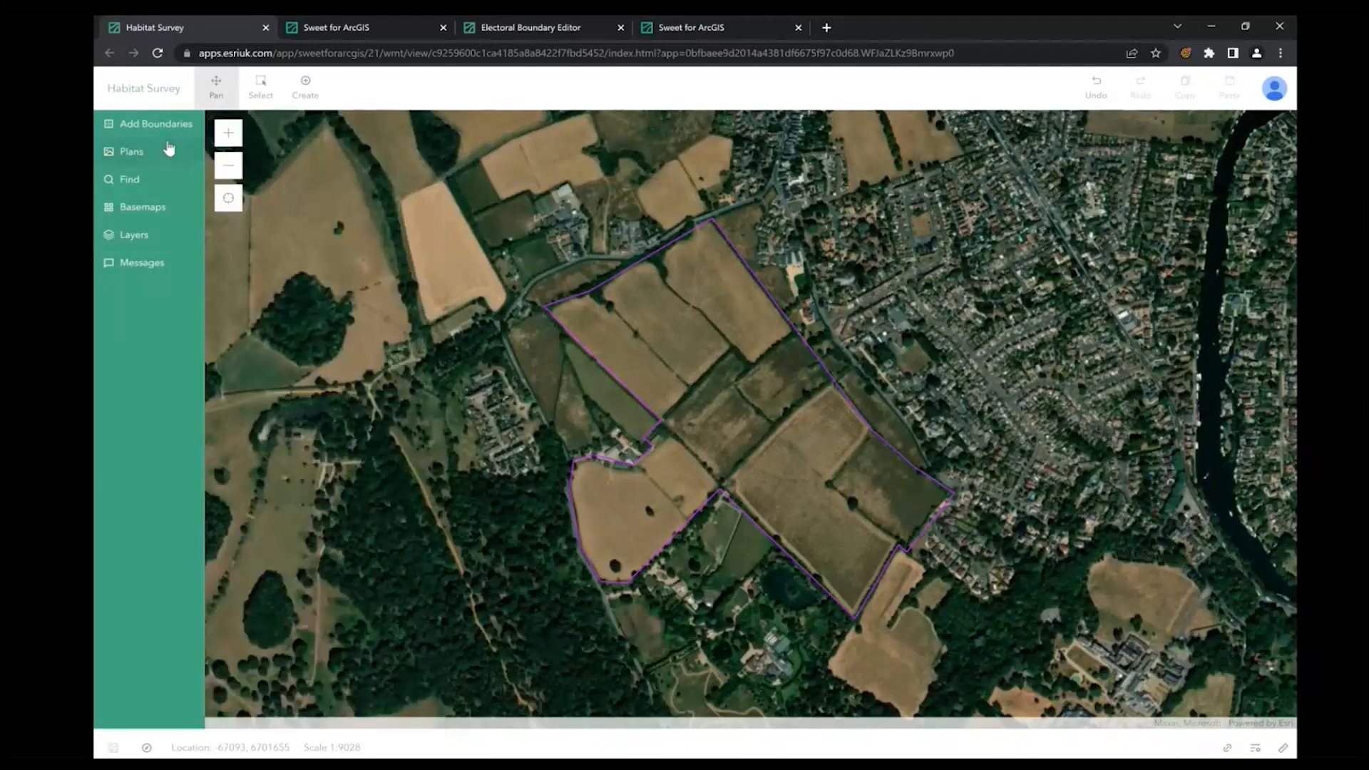
pyautogui.click(163, 136)
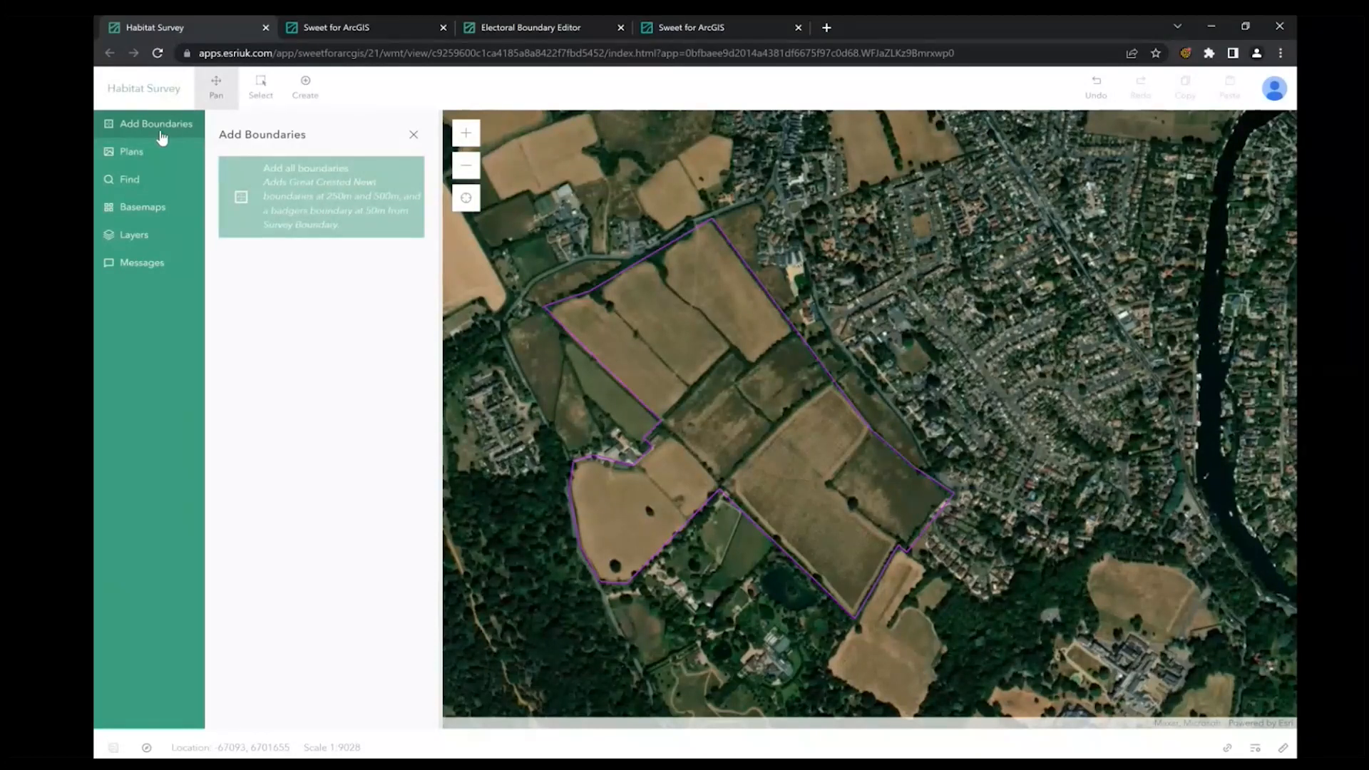
pyautogui.click(163, 137)
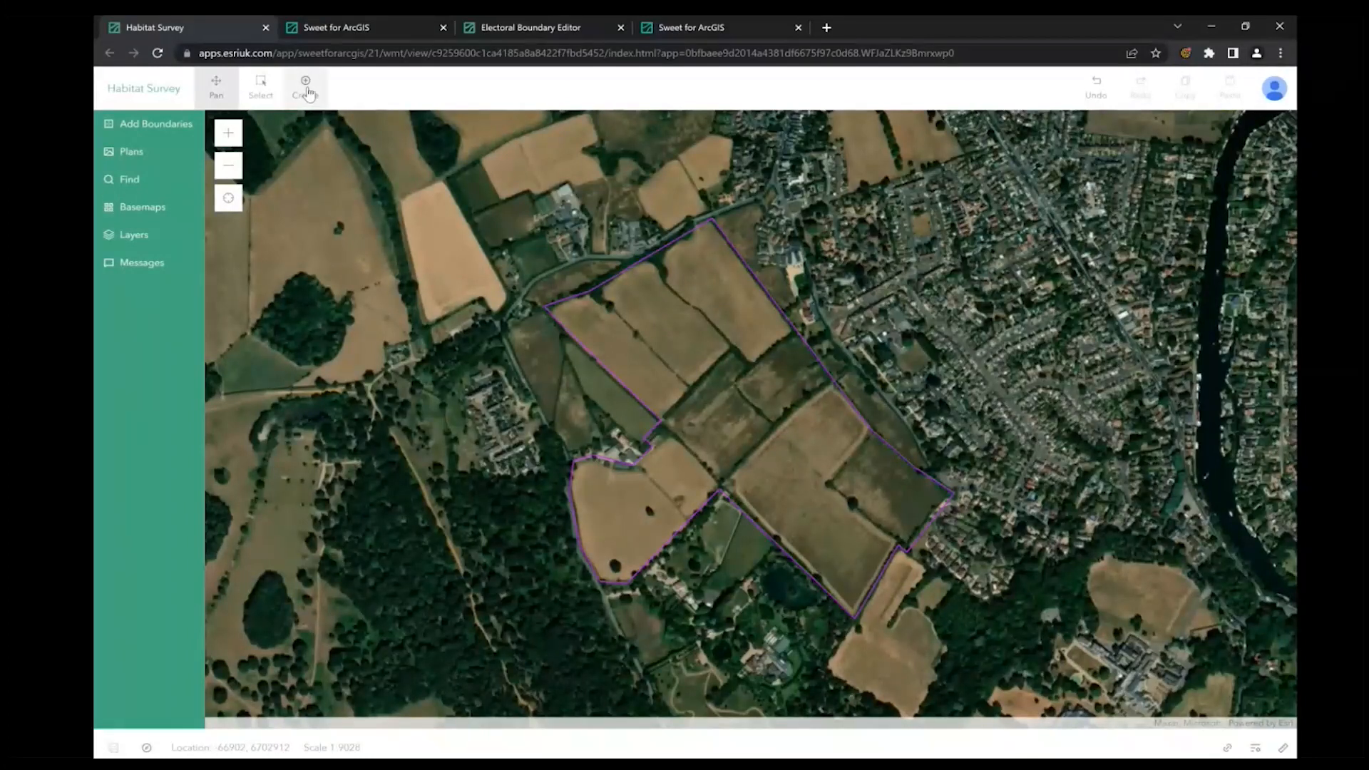
# Create a Neutral grassland - semi-improved polygon over the middle field along the survey area's northern edge
pyautogui.click(306, 89)
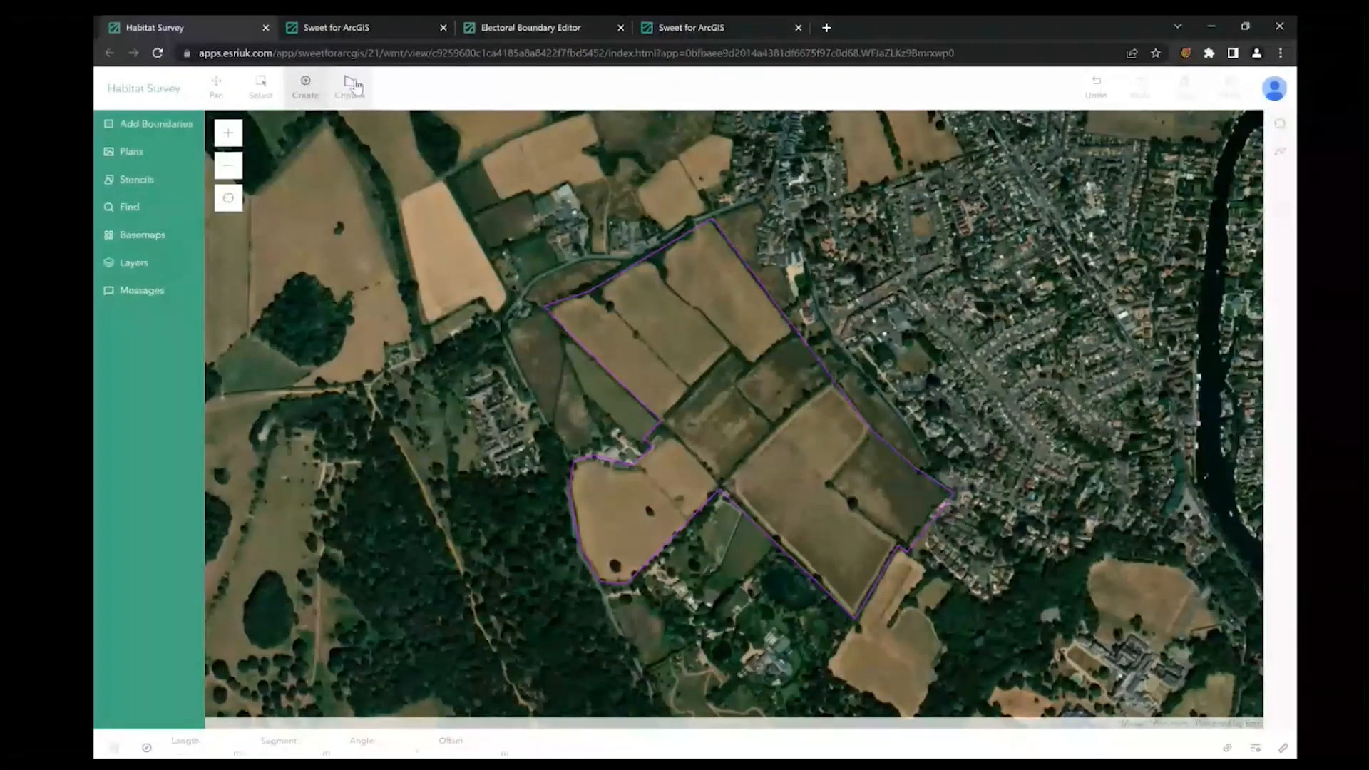
pyautogui.click(353, 87)
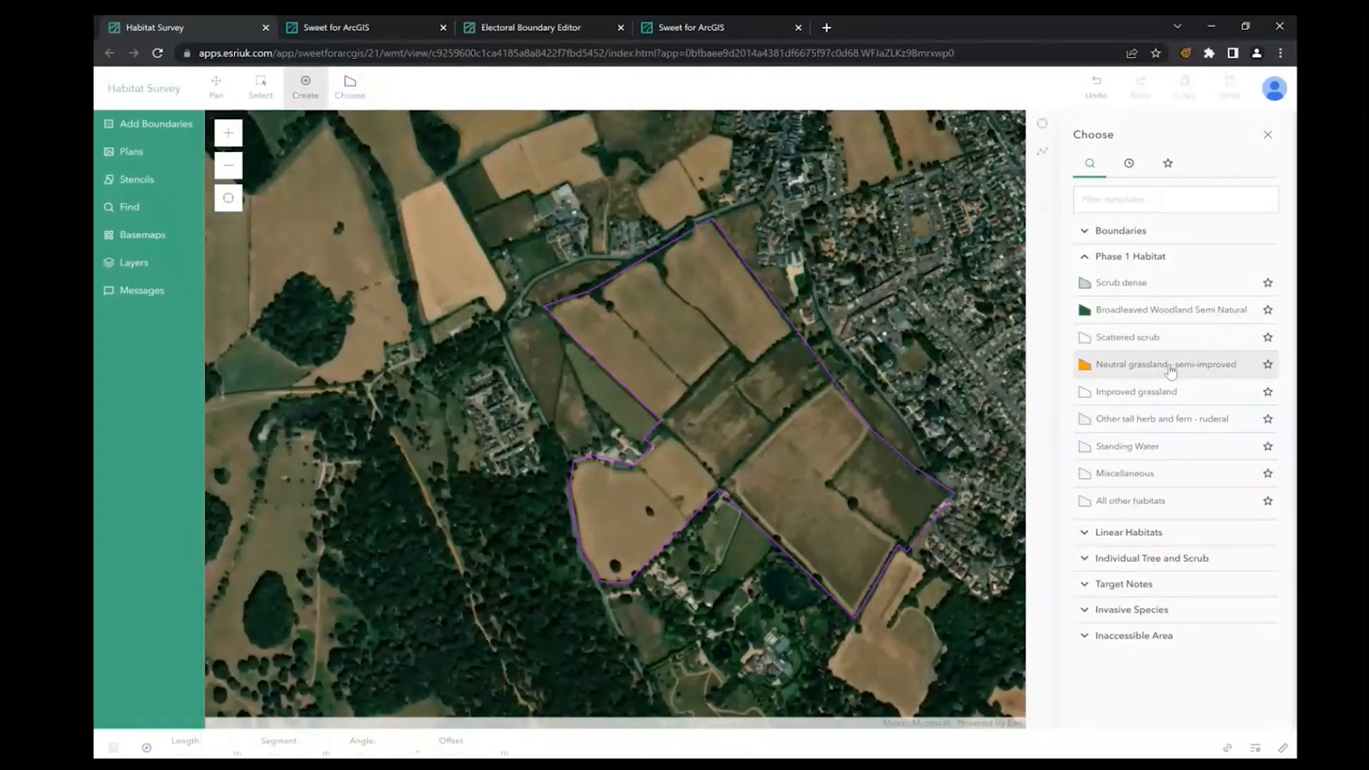
pyautogui.click(1171, 368)
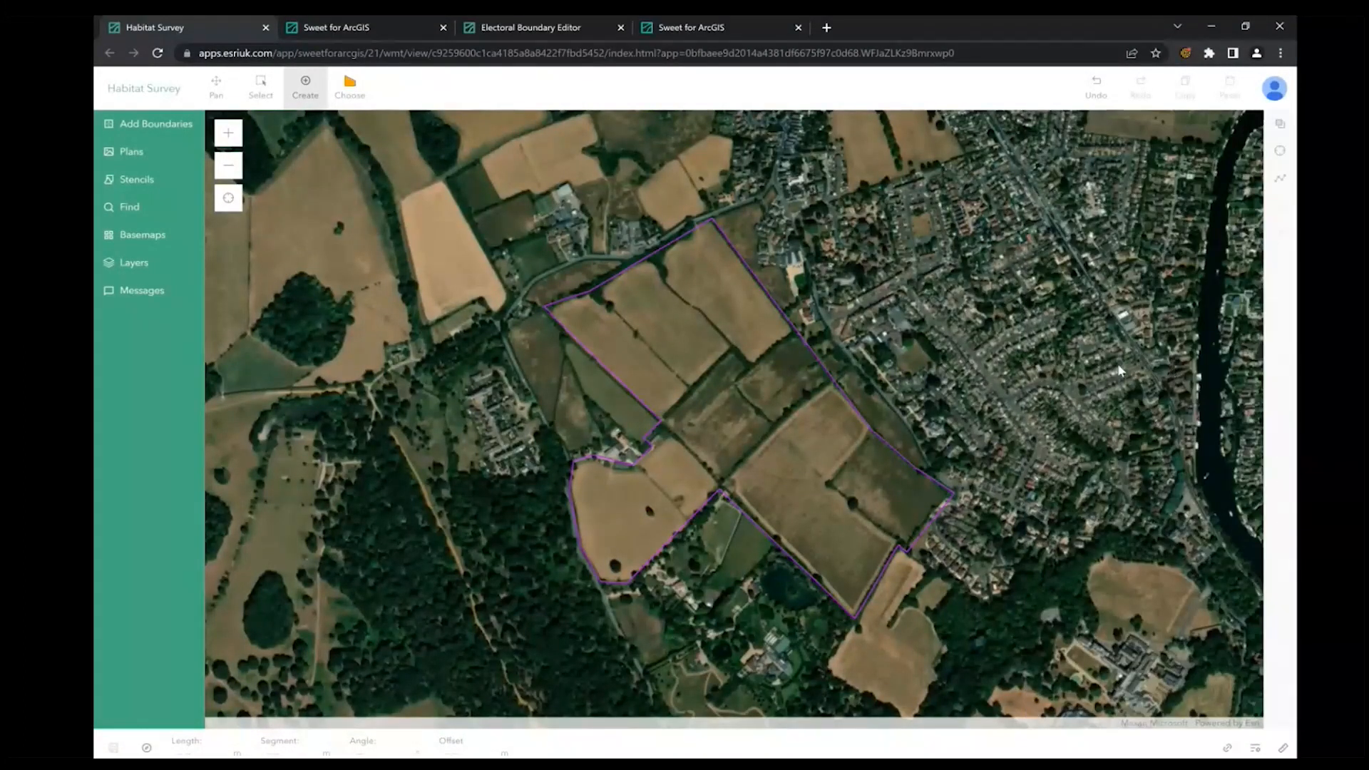
pyautogui.click(647, 258)
pyautogui.click(594, 293)
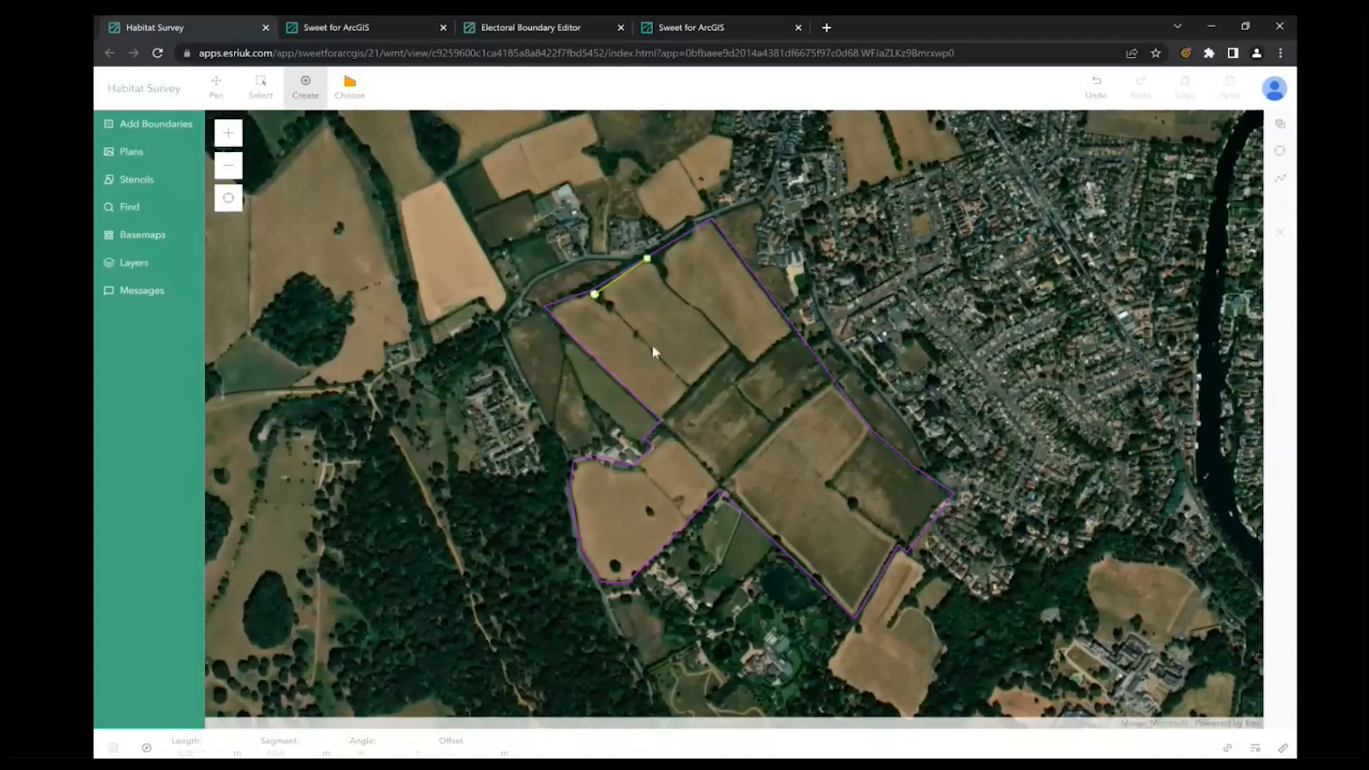
pyautogui.click(687, 387)
pyautogui.doubleClick(729, 346)
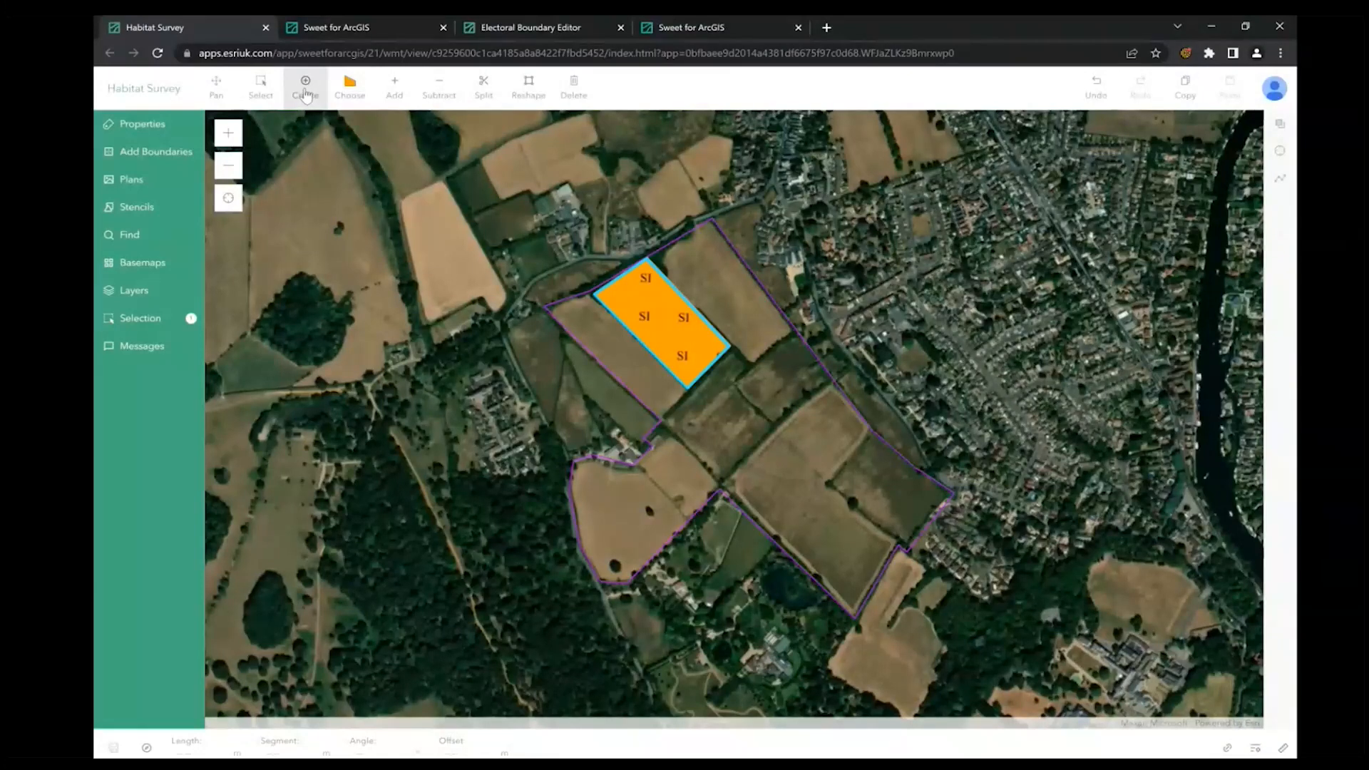
# Add a small four-sided extension to the grassland polygon at its southern corner
pyautogui.click(398, 87)
pyautogui.click(682, 365)
pyautogui.click(644, 383)
pyautogui.click(686, 418)
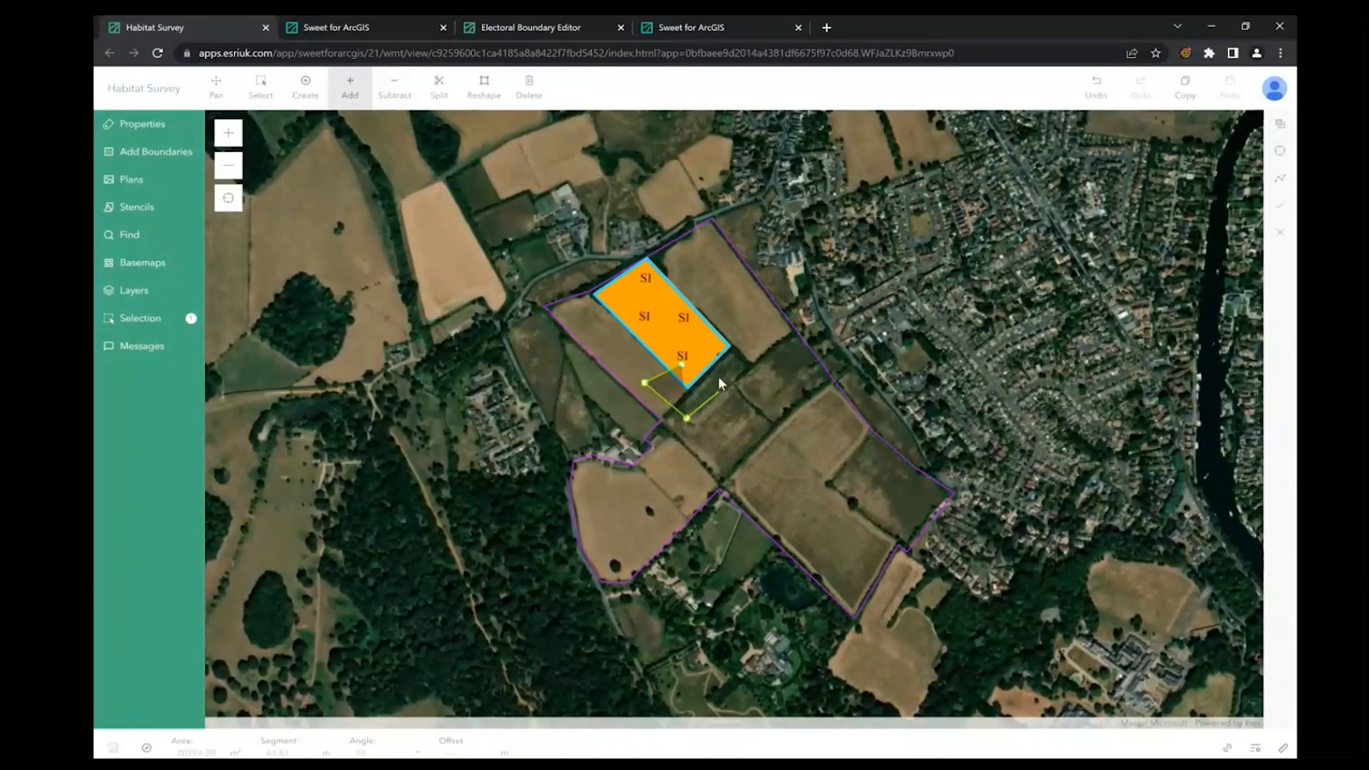
pyautogui.click(719, 392)
pyautogui.doubleClick(677, 355)
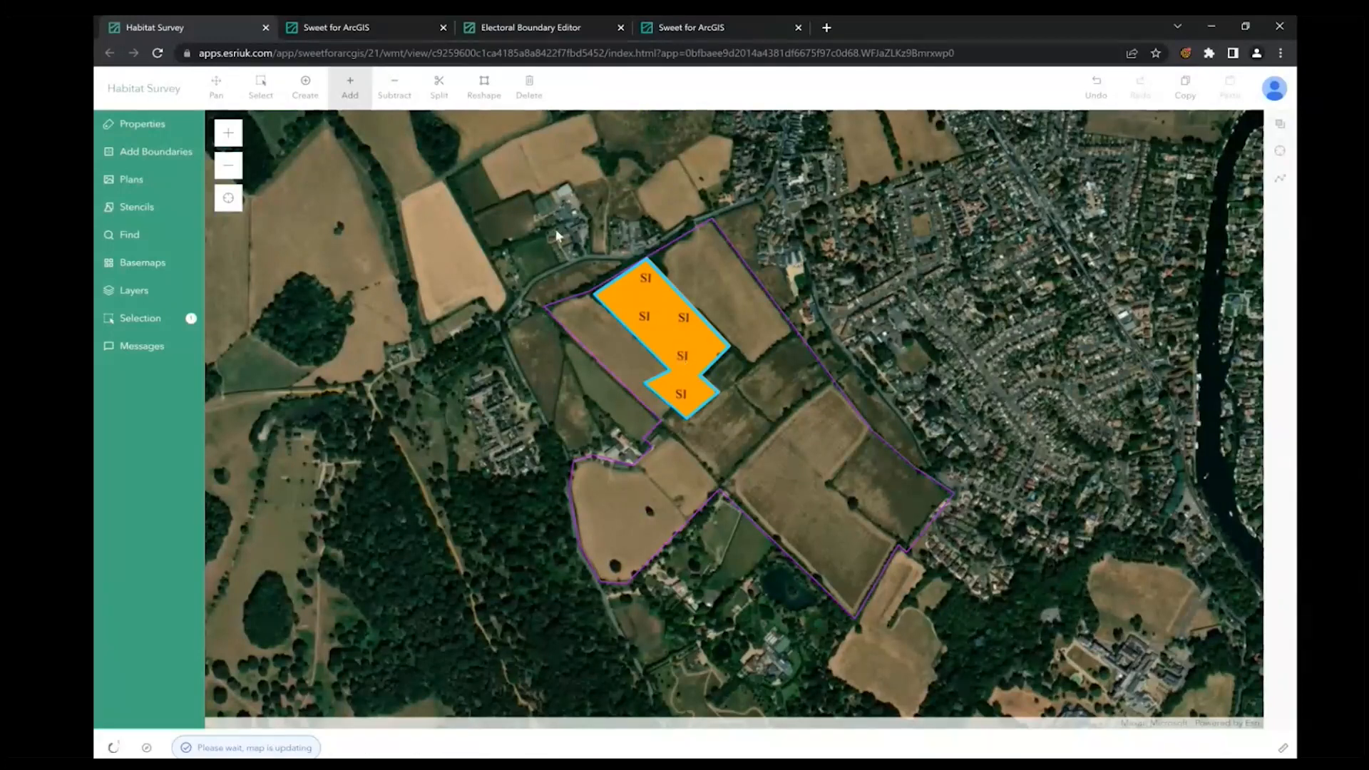
# Subtract a five-sided area covering the southern extension from the grassland polygon
pyautogui.click(398, 84)
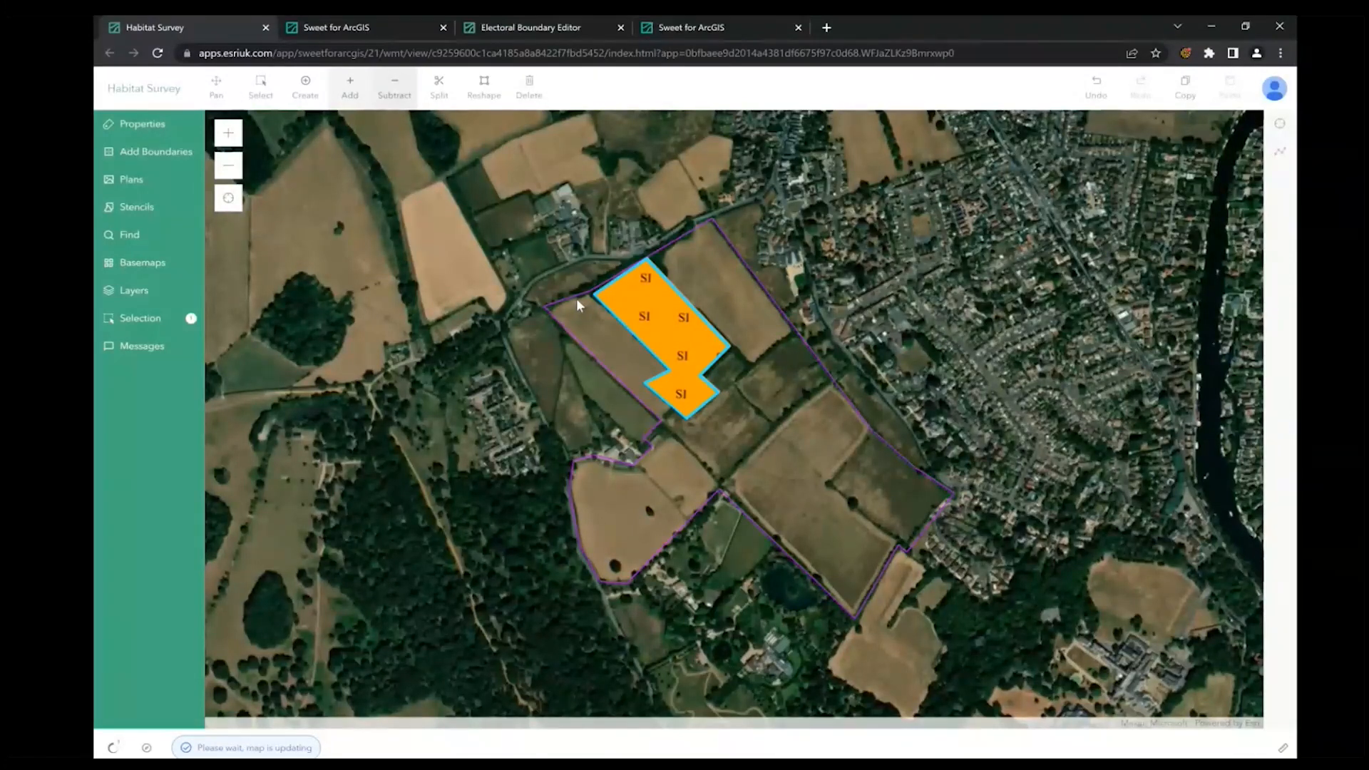
pyautogui.click(647, 360)
pyautogui.click(748, 382)
pyautogui.click(744, 414)
pyautogui.click(698, 437)
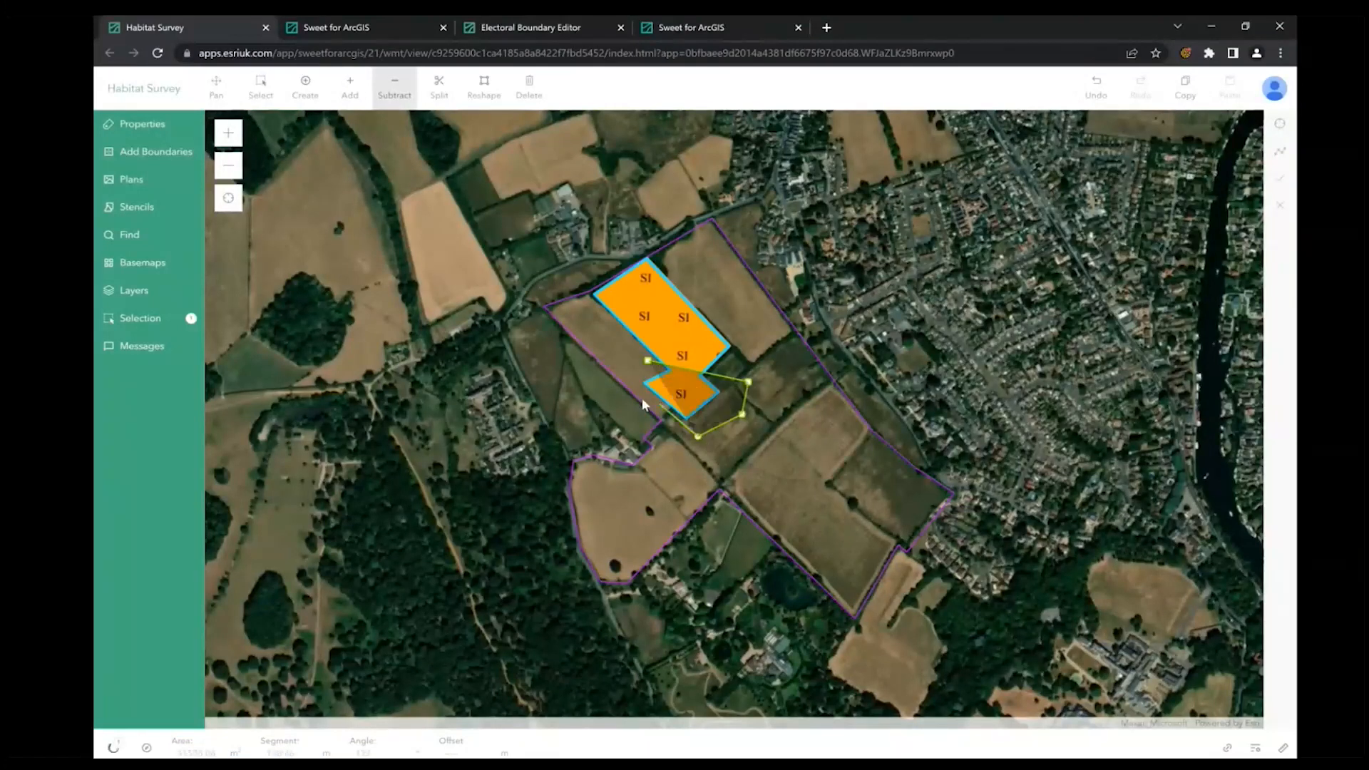
pyautogui.doubleClick(642, 401)
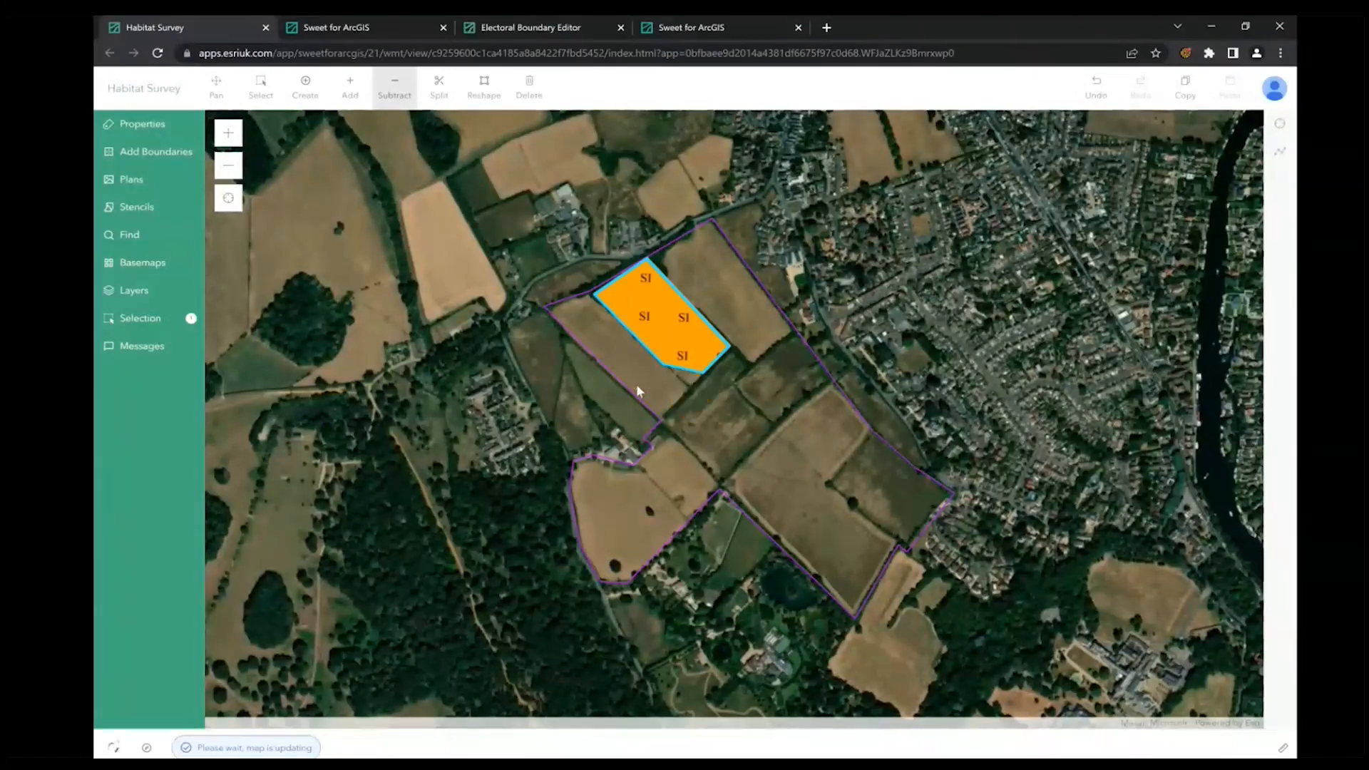
# Split the grassland polygon across its middle using Split by Line, and open the messages about the edit
pyautogui.click(438, 98)
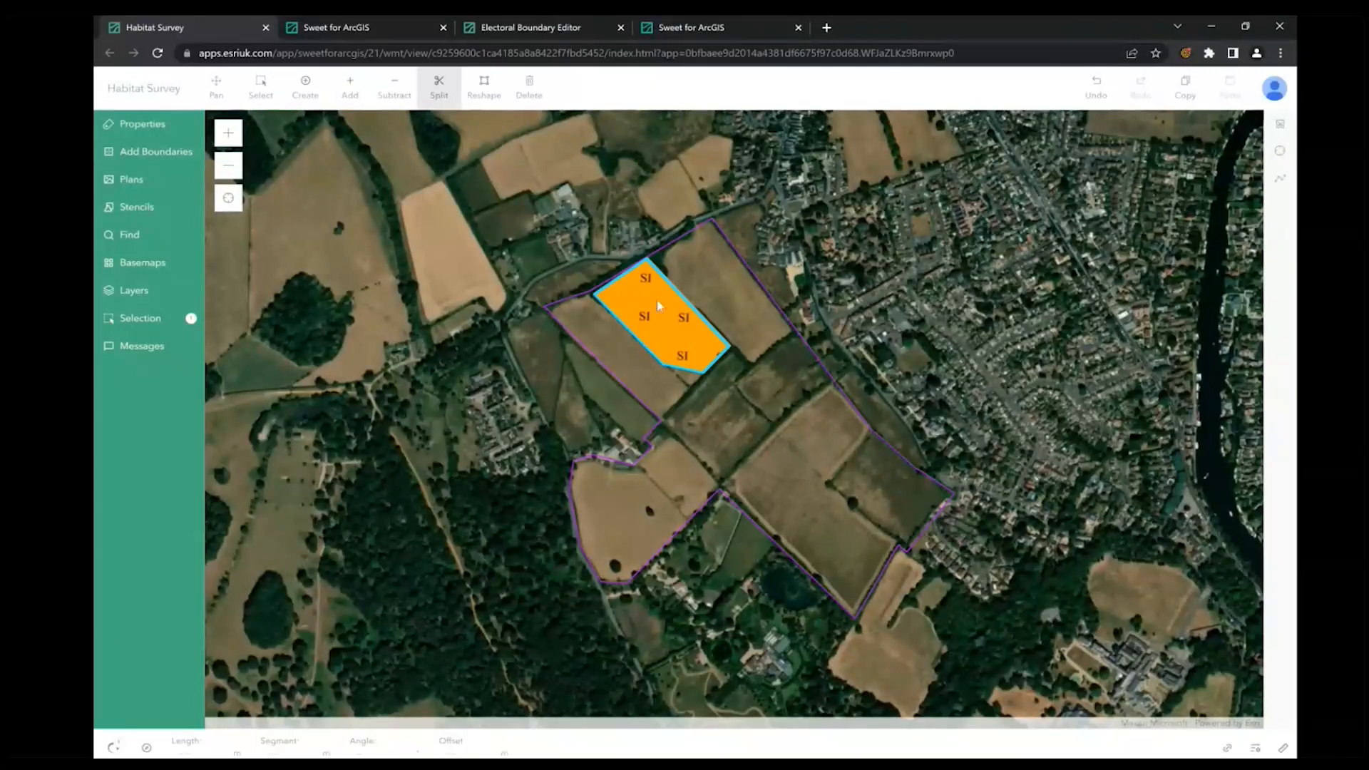
pyautogui.click(1281, 129)
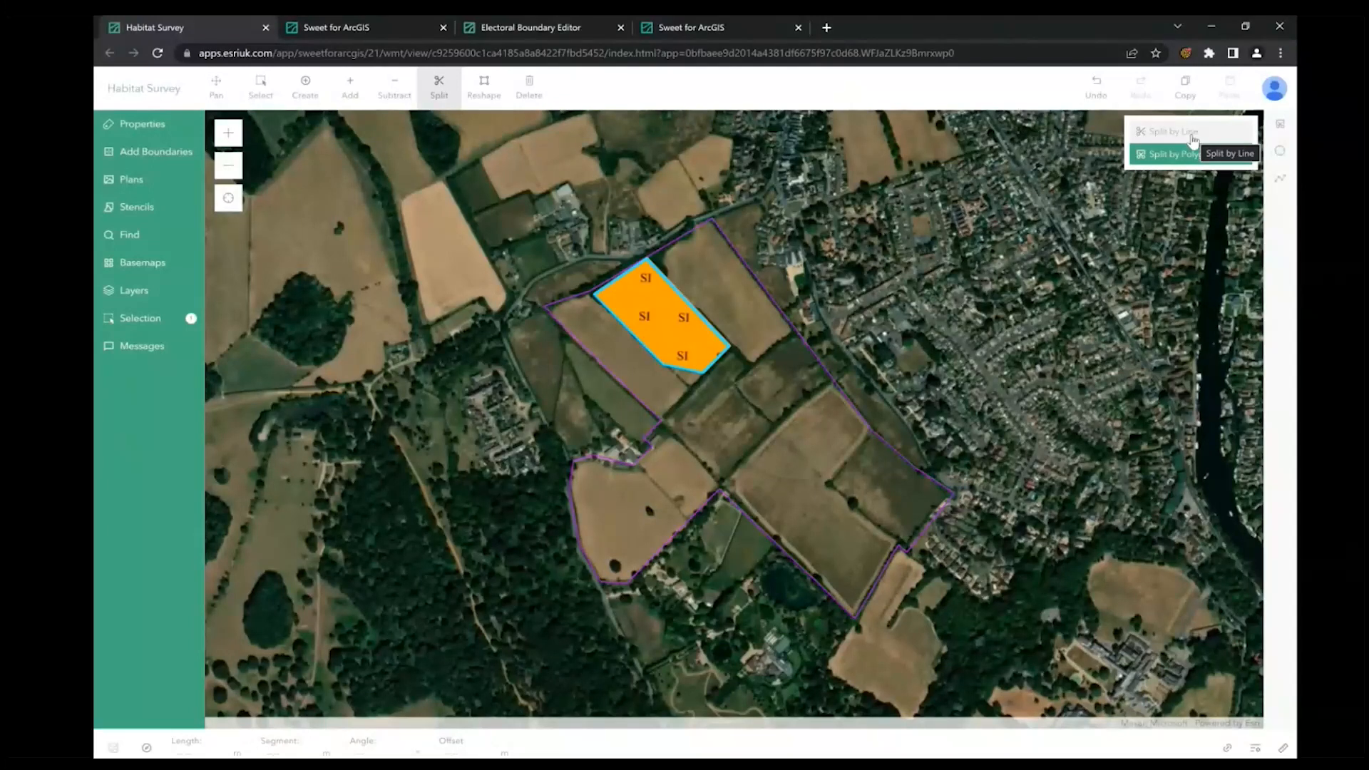
pyautogui.click(1174, 133)
pyautogui.click(613, 350)
pyautogui.doubleClick(709, 294)
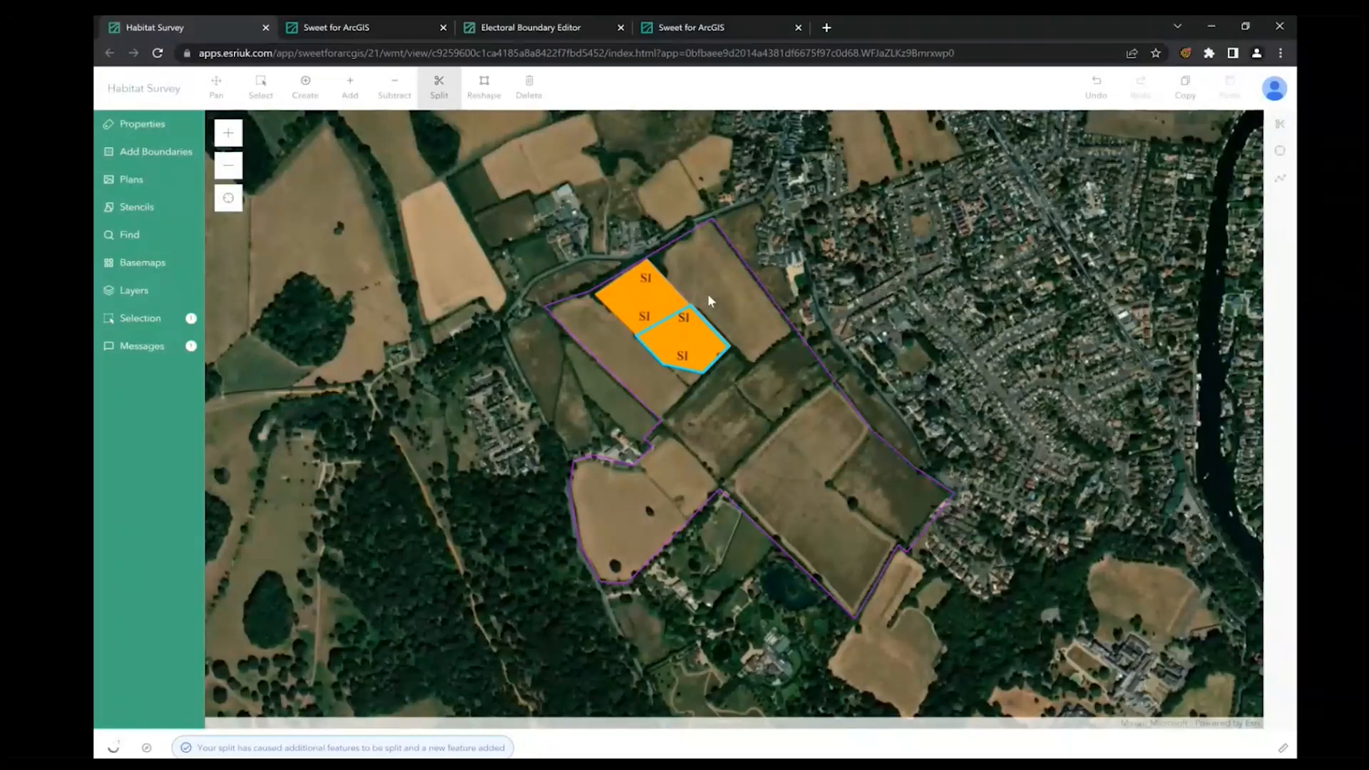
pyautogui.click(141, 347)
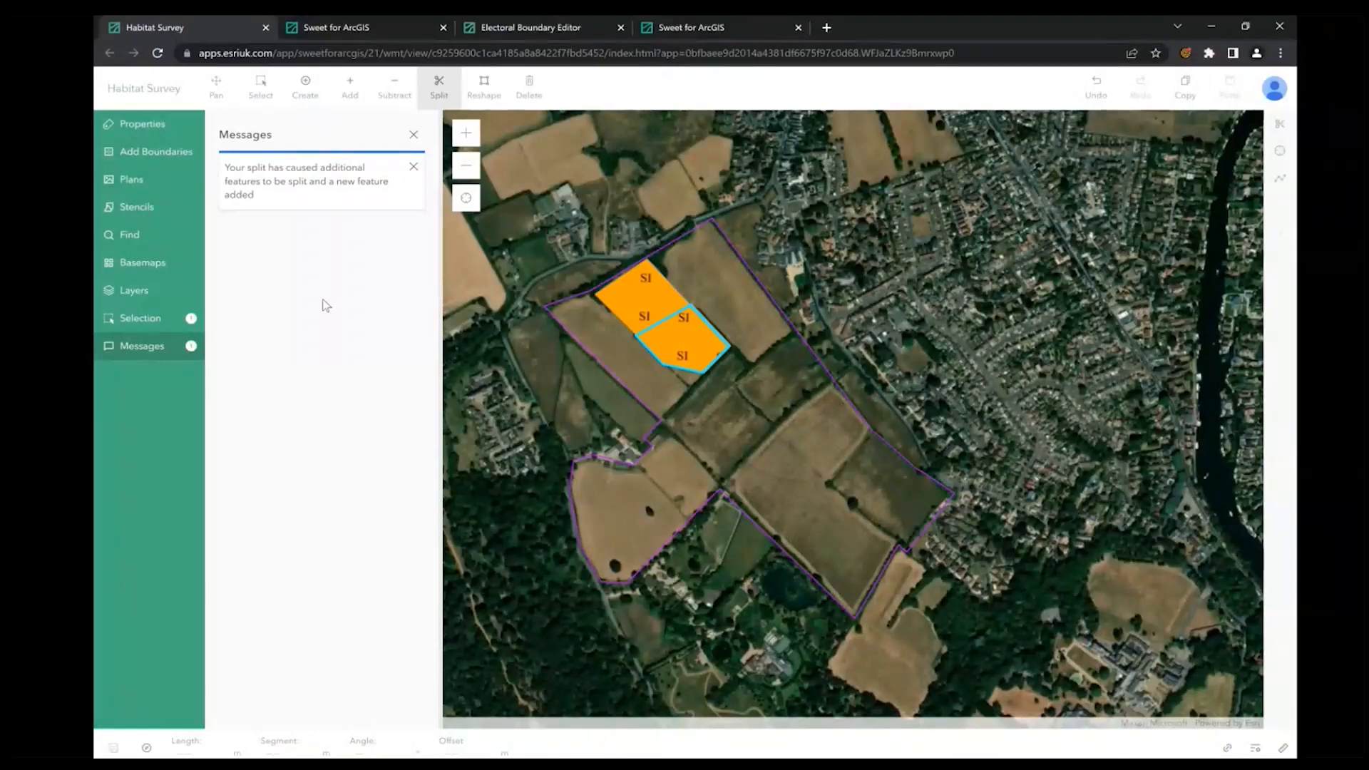
# Reshape the northern grassland polygon by moving its western and northern edges outward and its shared corner south-west
pyautogui.click(261, 87)
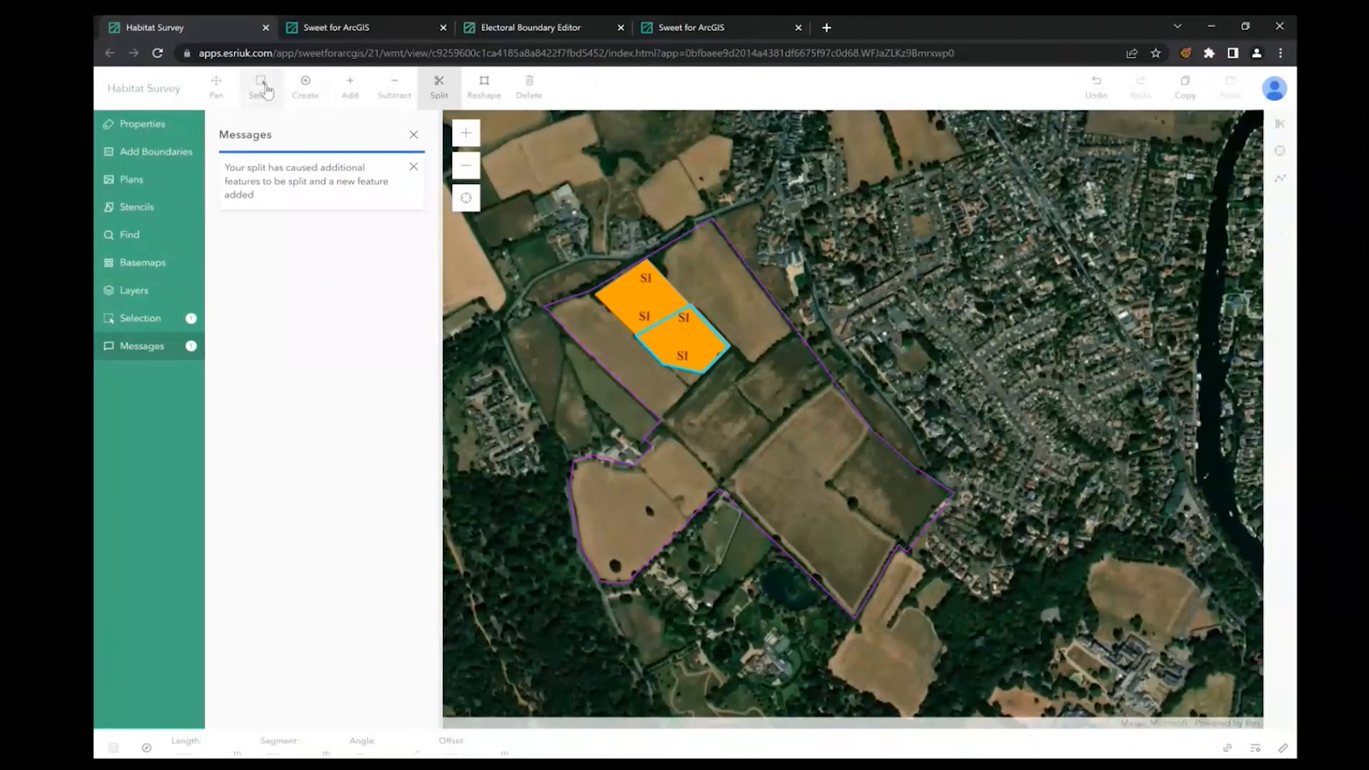
pyautogui.click(650, 323)
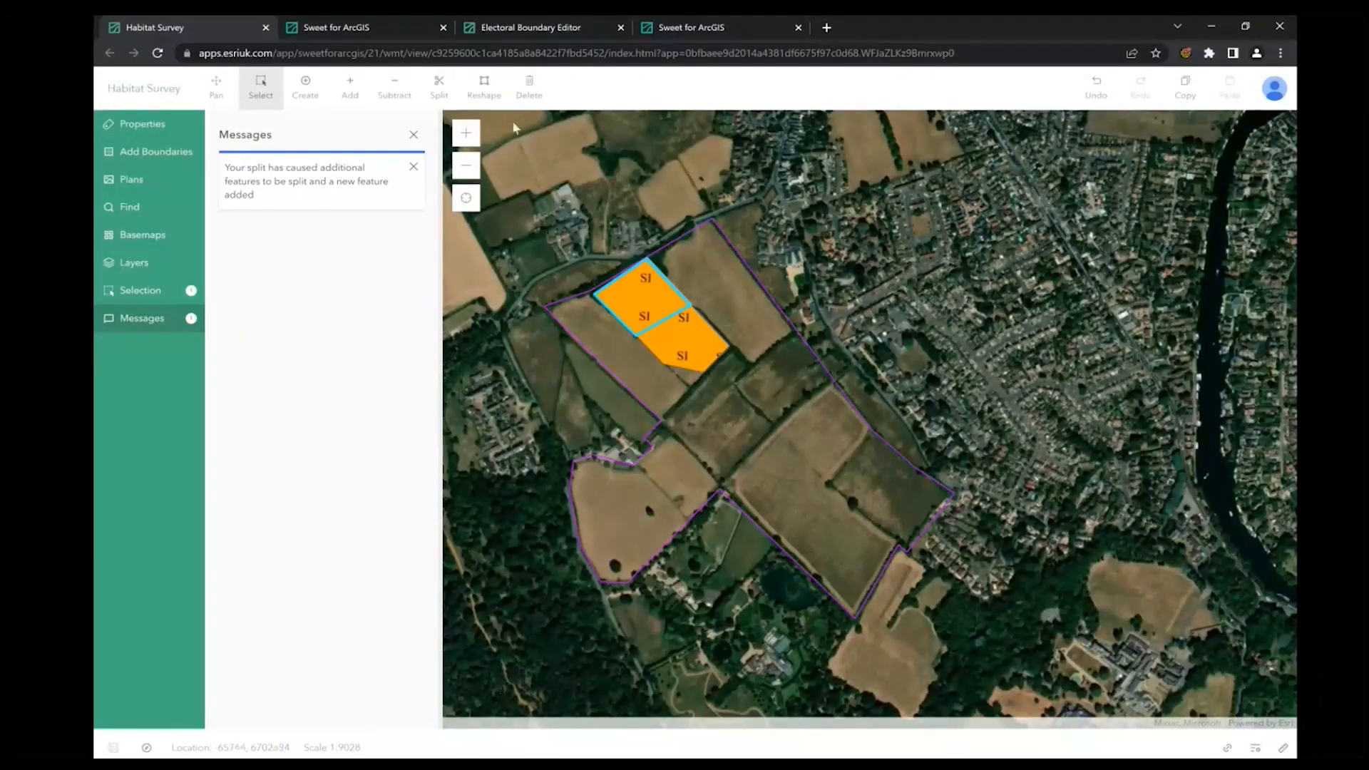
pyautogui.click(483, 86)
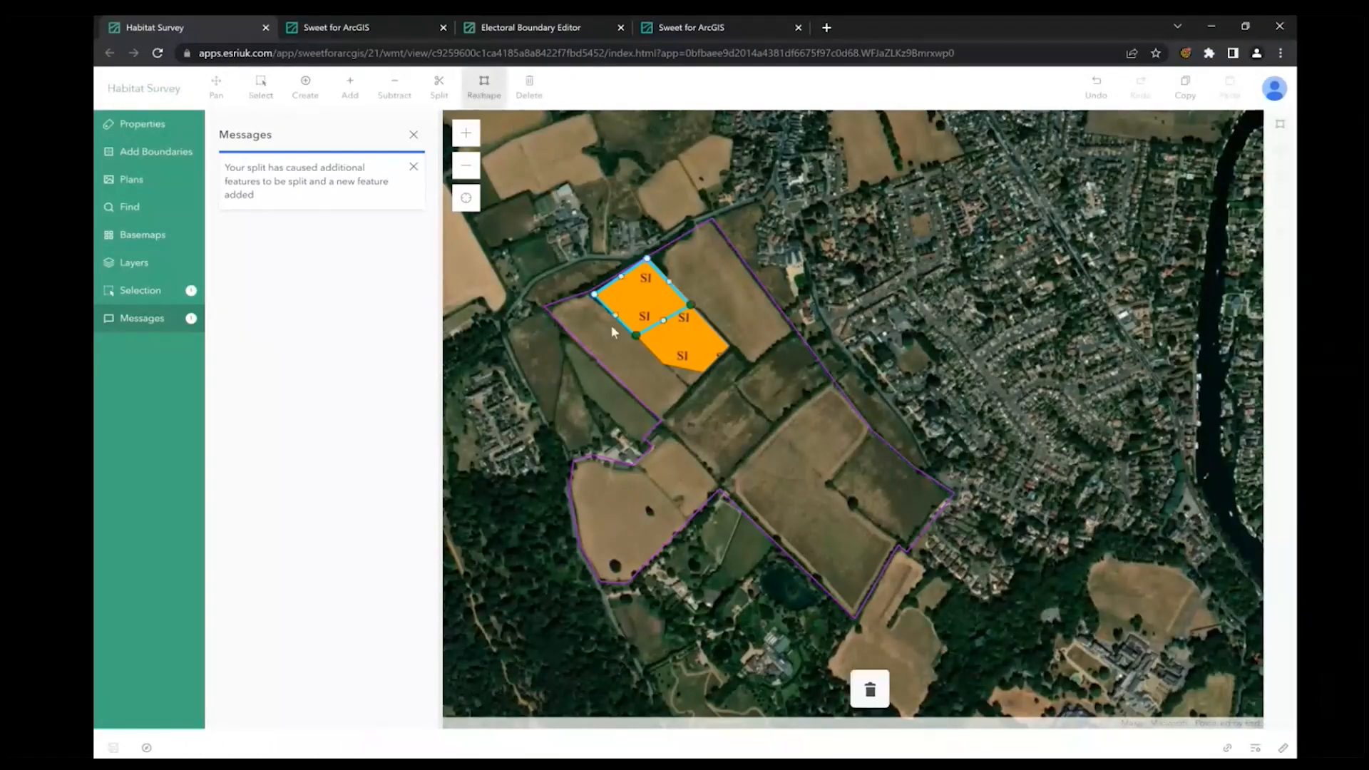
pyautogui.moveTo(614, 318); pyautogui.dragTo(581, 301)
pyautogui.moveTo(669, 283); pyautogui.dragTo(660, 258)
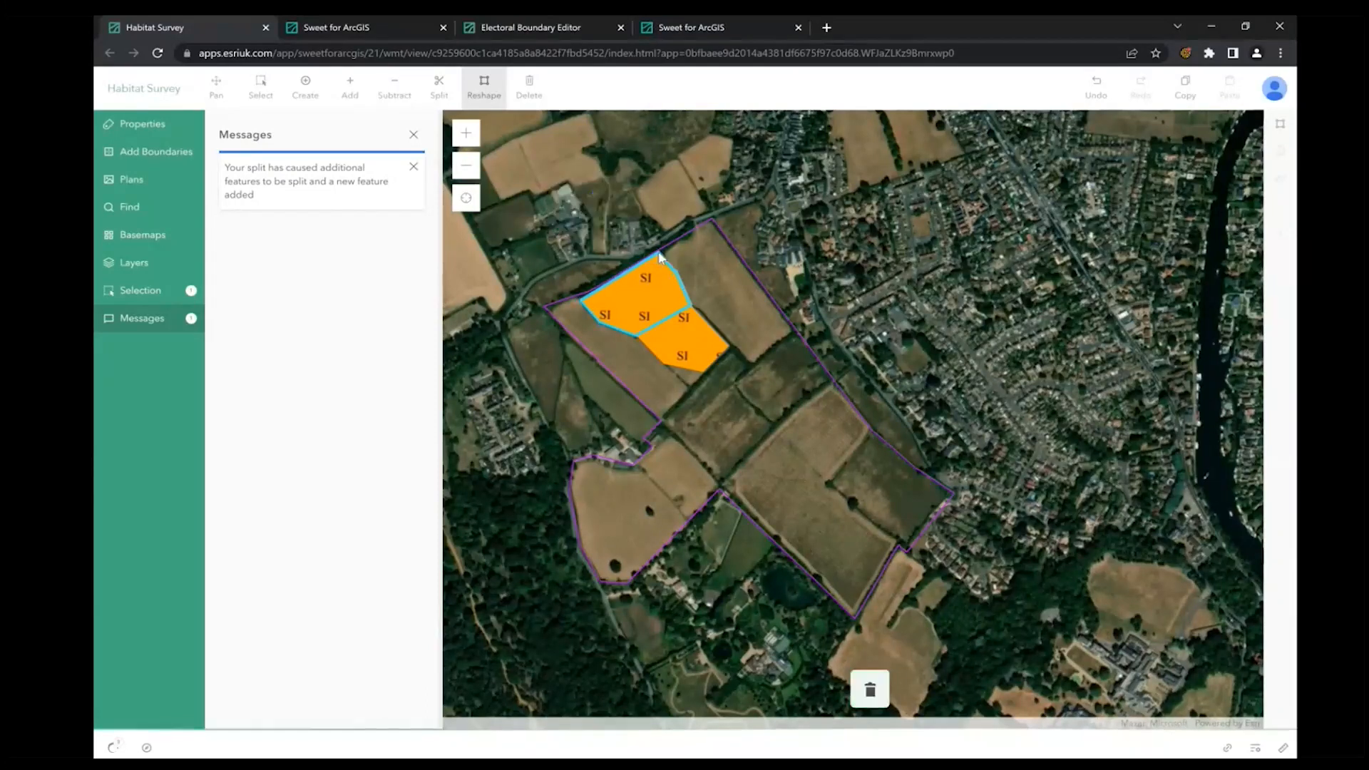
pyautogui.moveTo(636, 337); pyautogui.dragTo(619, 346)
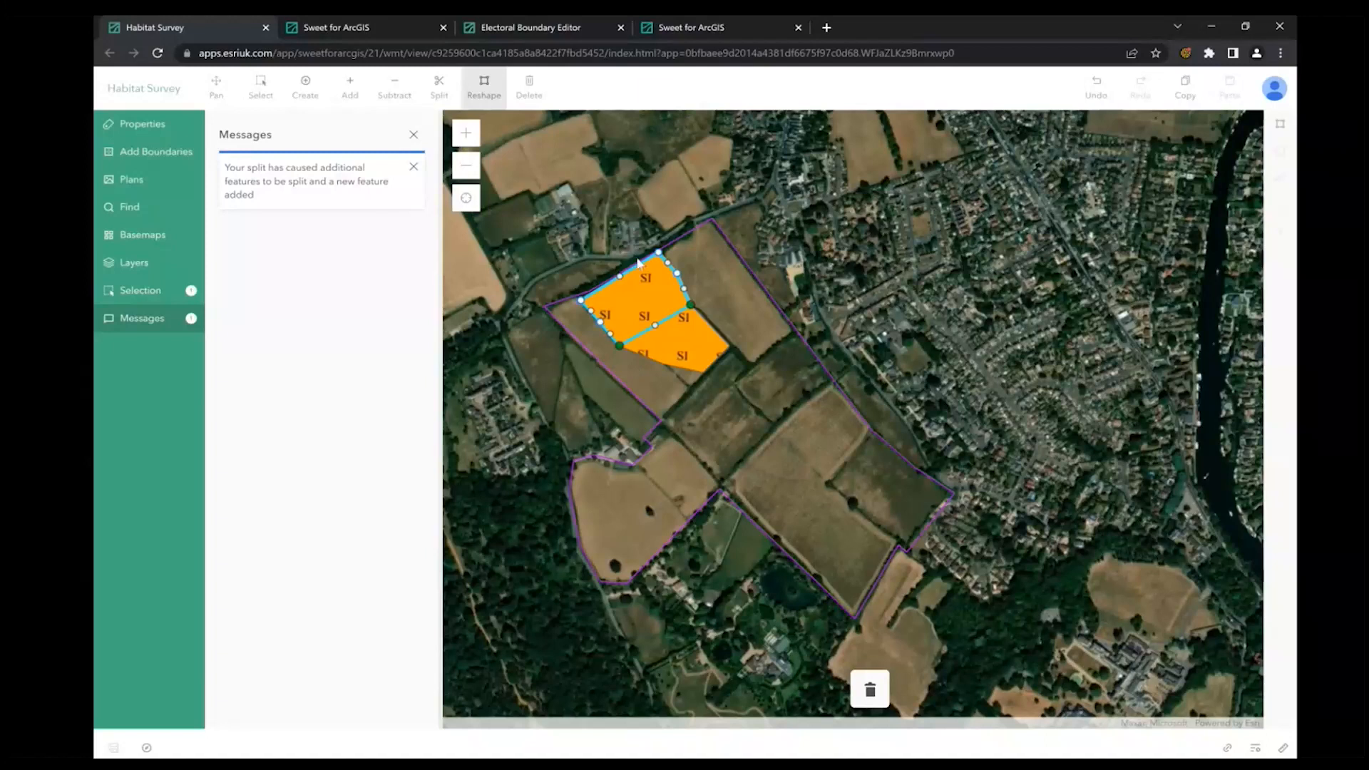
# Review the sketching methods for creating features, and turn on the map rulers and snapping
pyautogui.click(308, 86)
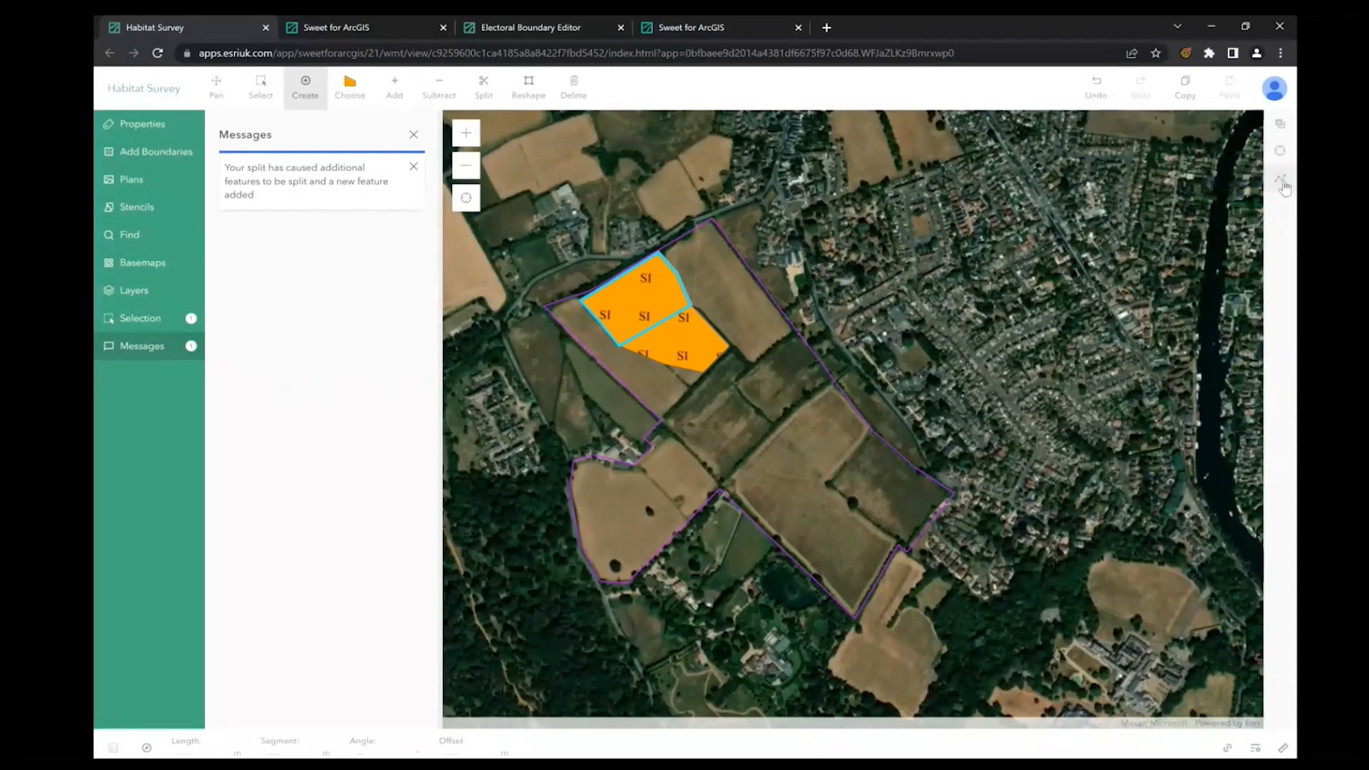
pyautogui.click(1281, 182)
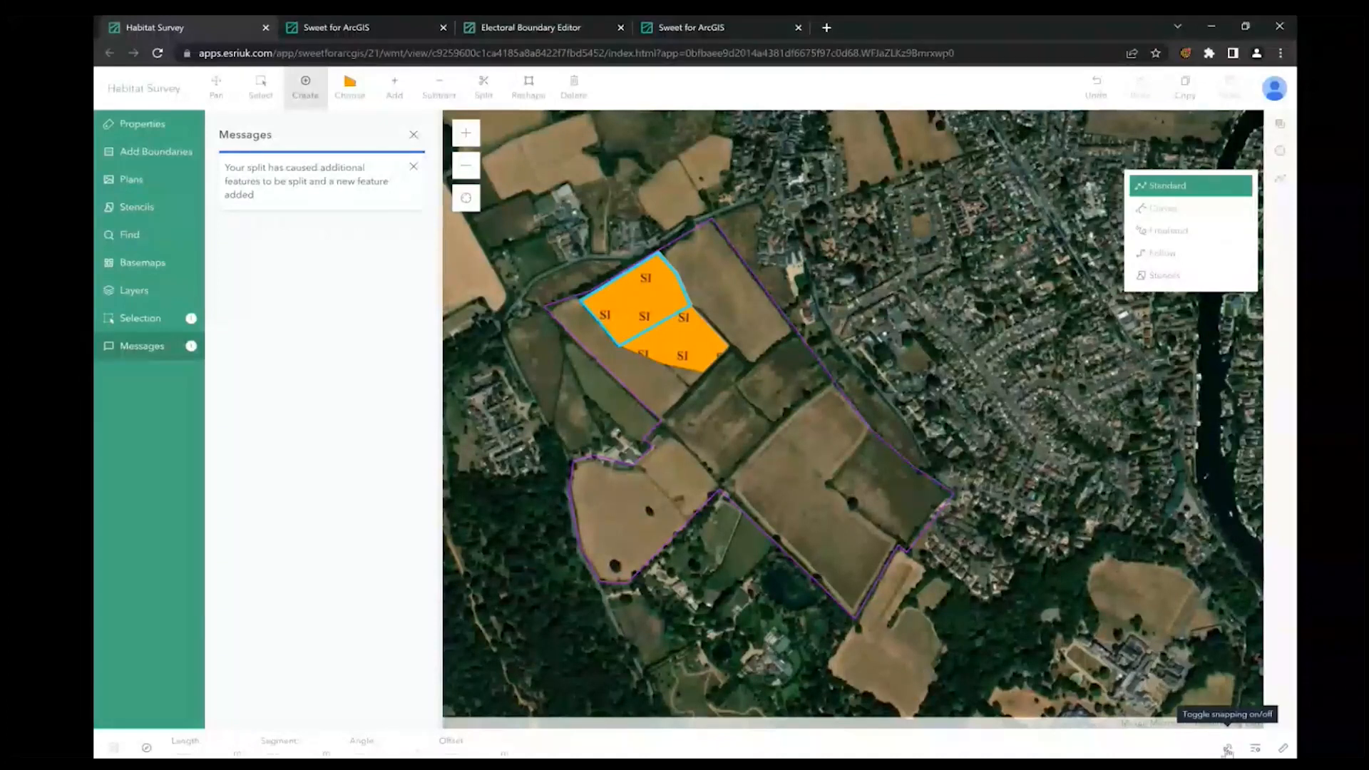
pyautogui.click(1282, 751)
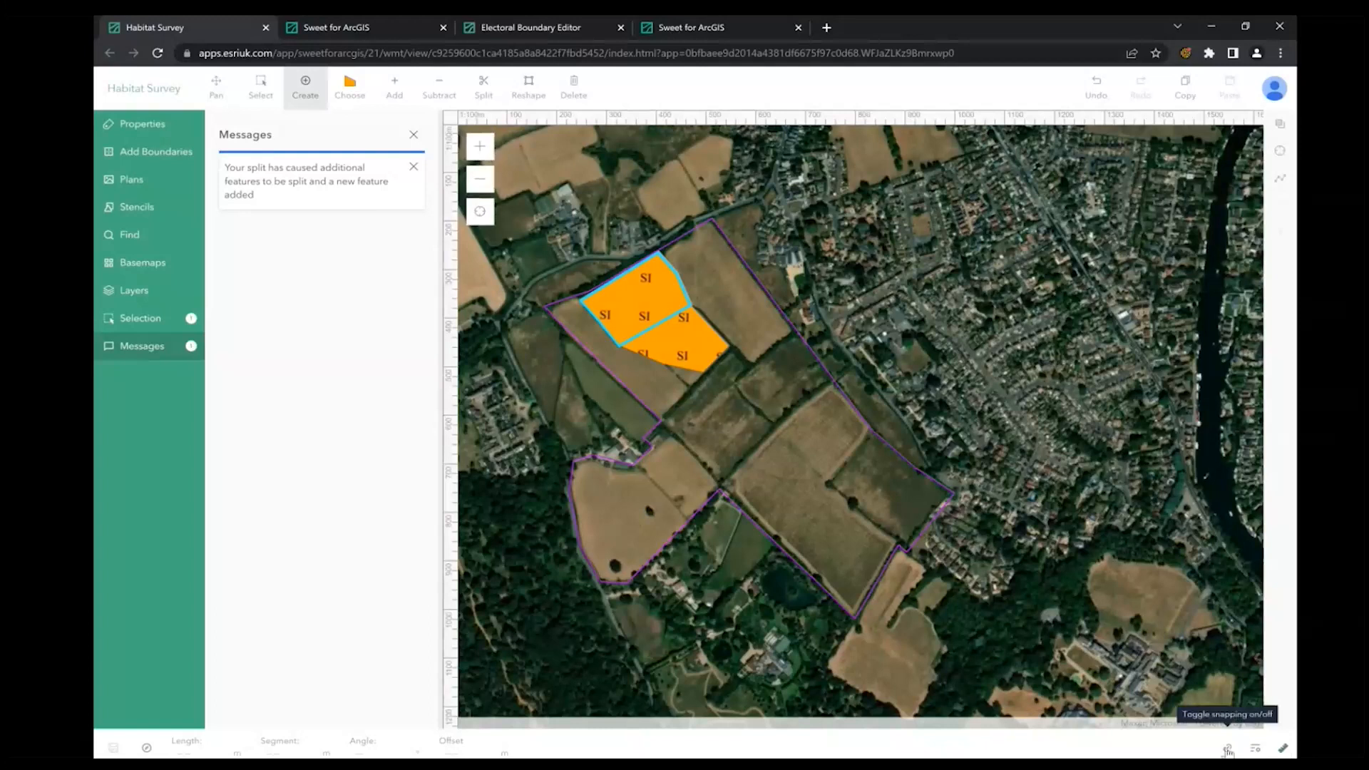
pyautogui.click(1227, 750)
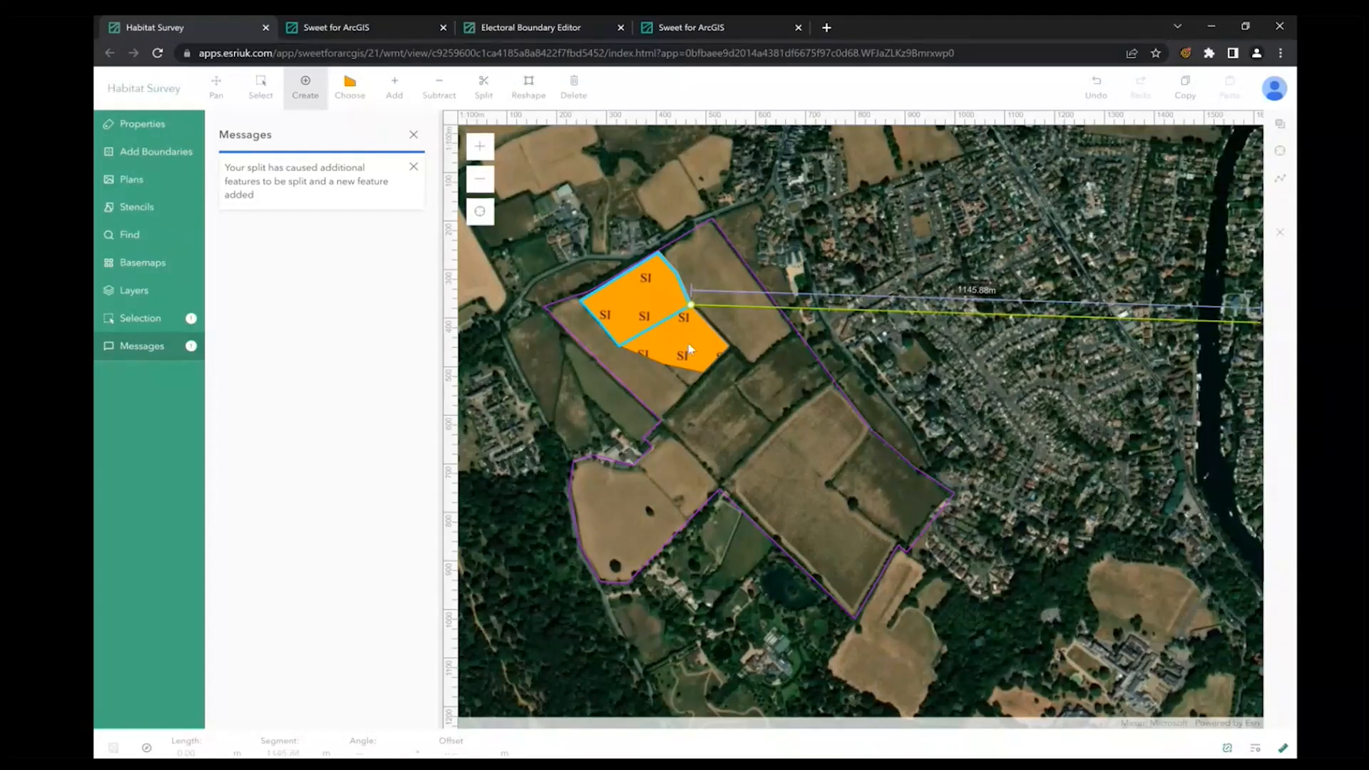
# Delete the selected northern grassland polygon and hide the map rulers
pyautogui.click(574, 85)
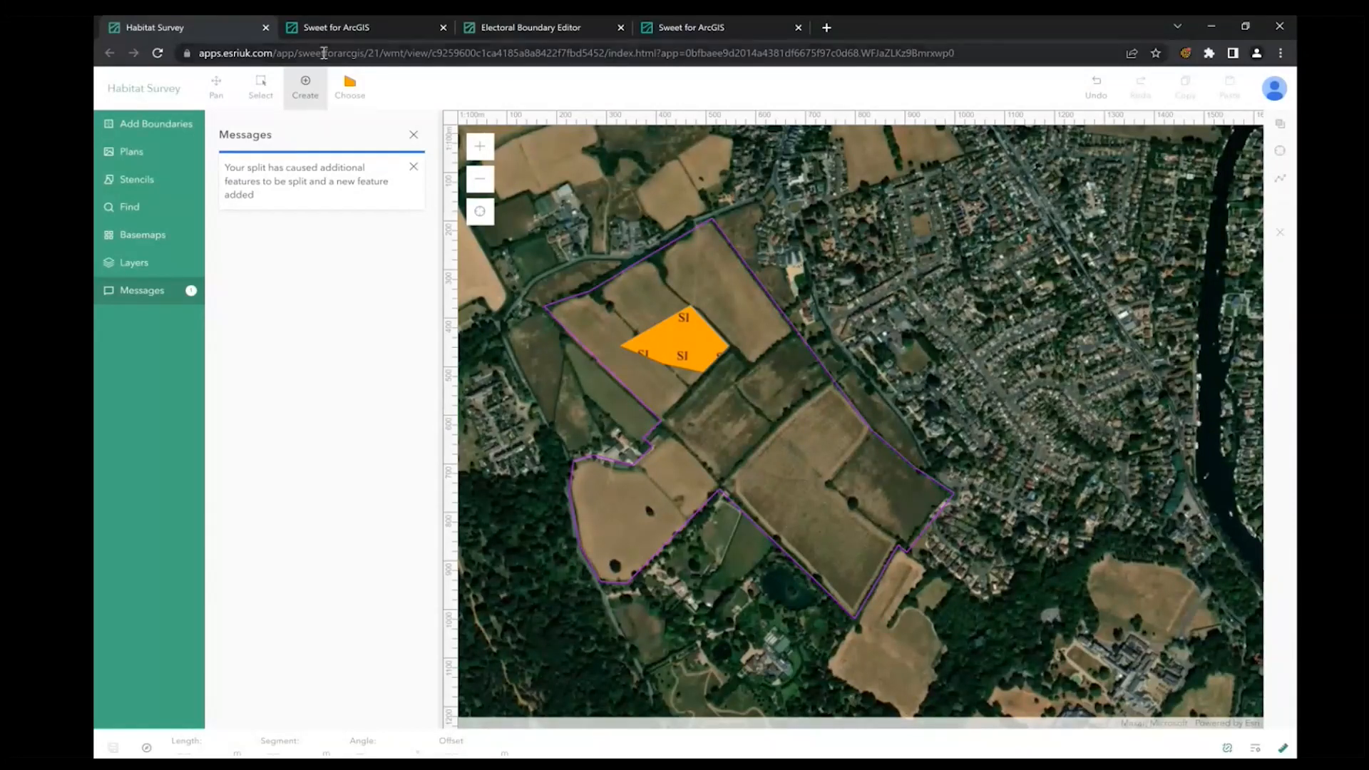
pyautogui.click(1284, 749)
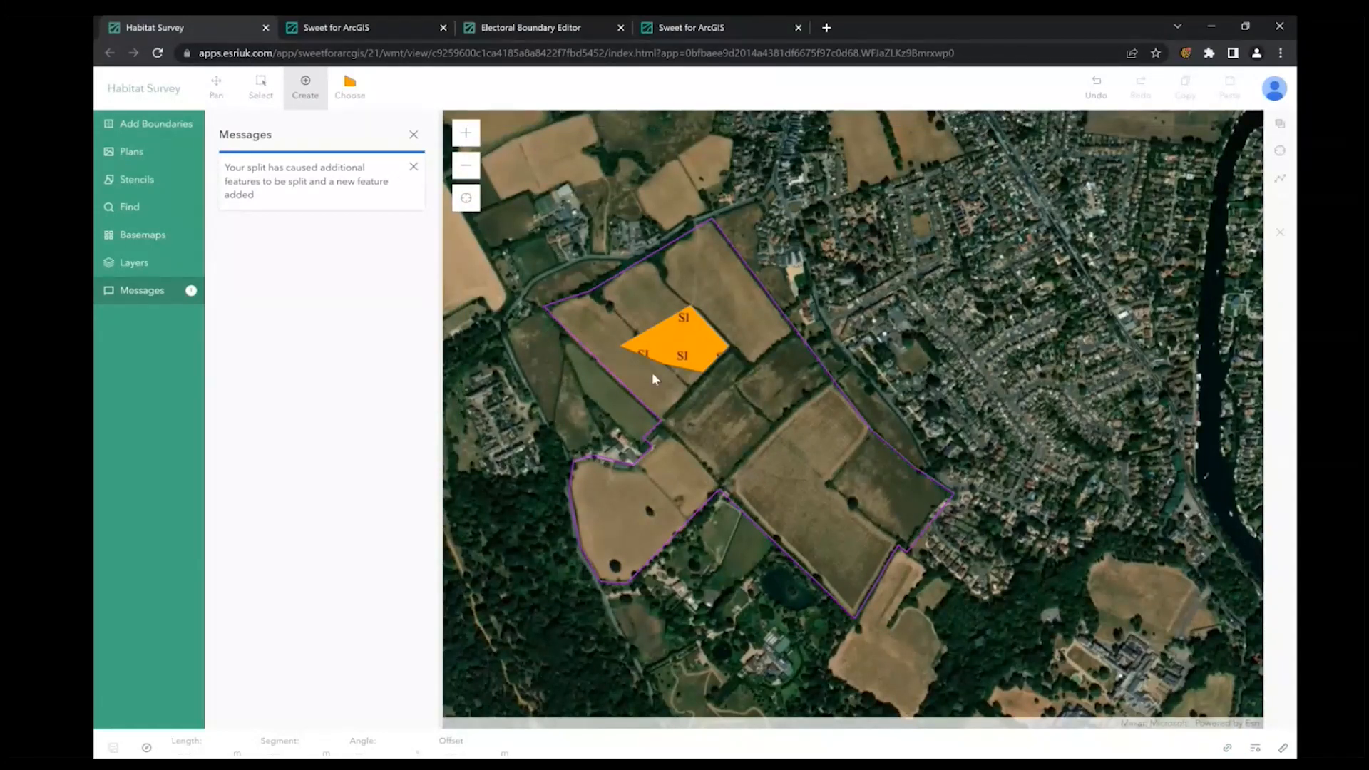
# Draw two neutral grassland polygons extending past the site's eastern boundary, a larger one and a small one just north of it
pyautogui.click(767, 261)
pyautogui.click(804, 312)
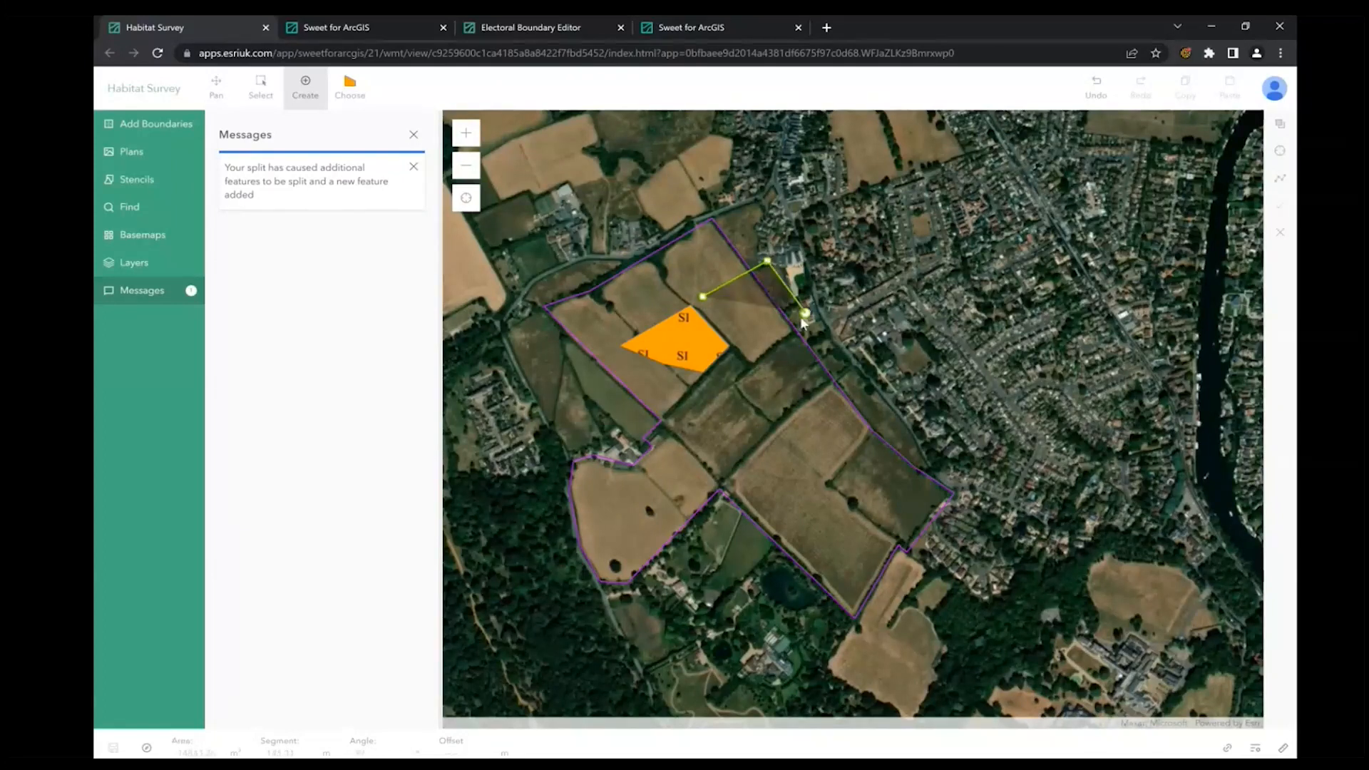
pyautogui.click(753, 362)
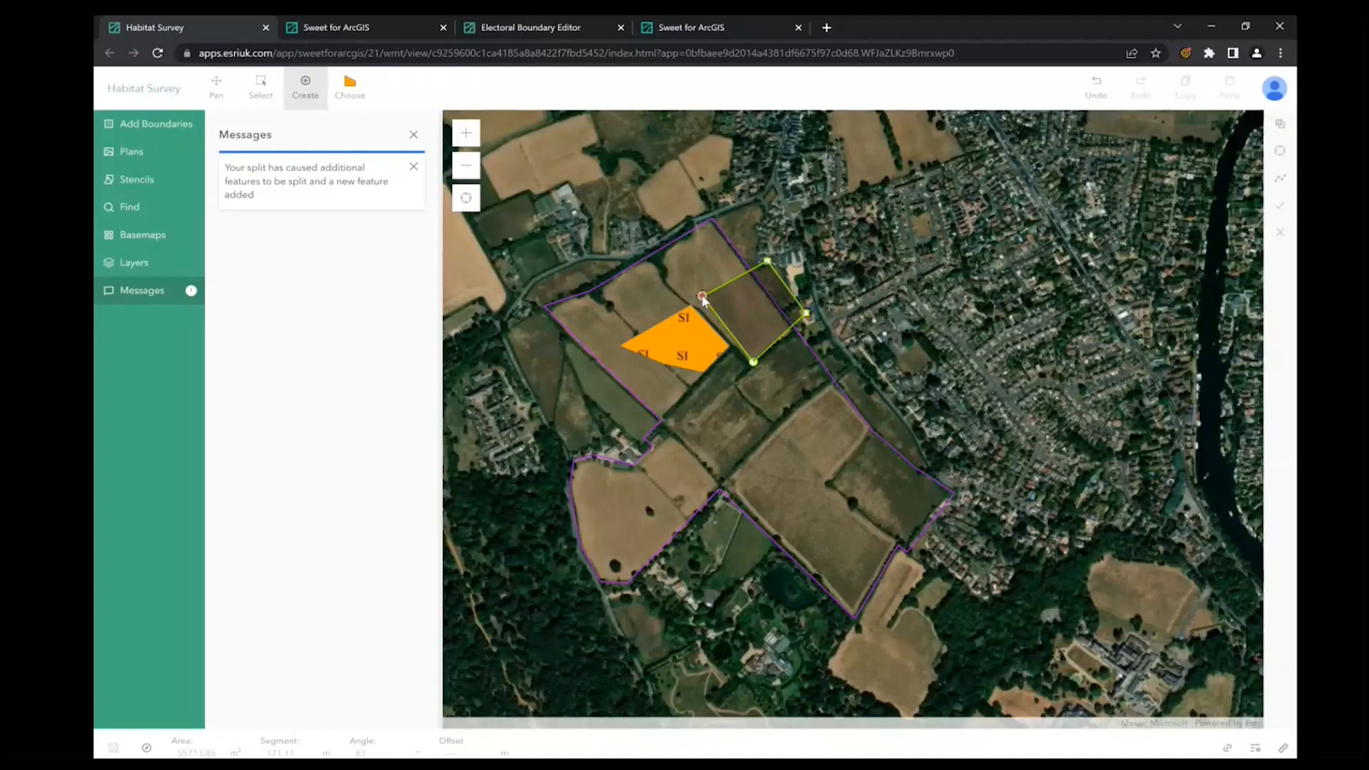
pyautogui.click(702, 296)
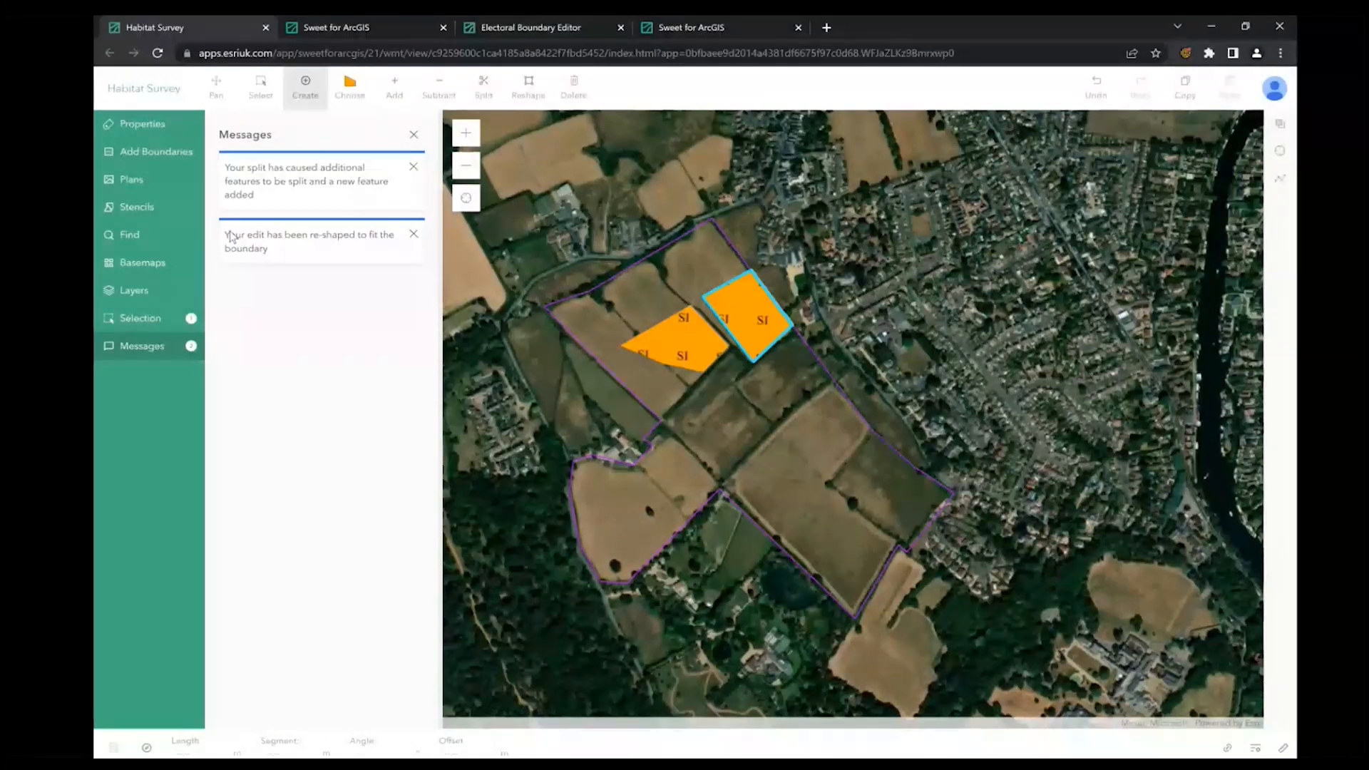
pyautogui.doubleClick(726, 277)
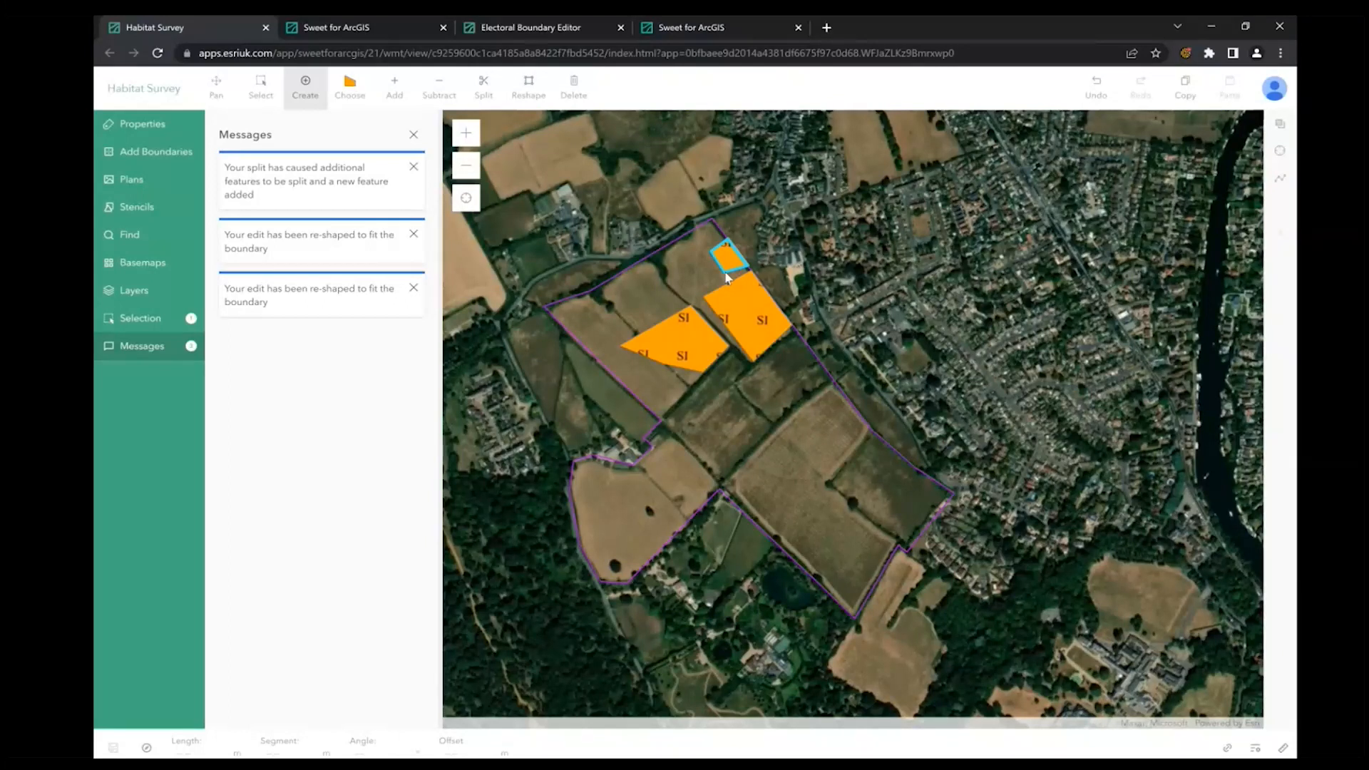
# Draw a four-sided neutral grassland polygon overlapping the two larger neighbouring polygons, and close the messages
pyautogui.click(663, 290)
pyautogui.click(731, 303)
pyautogui.click(683, 331)
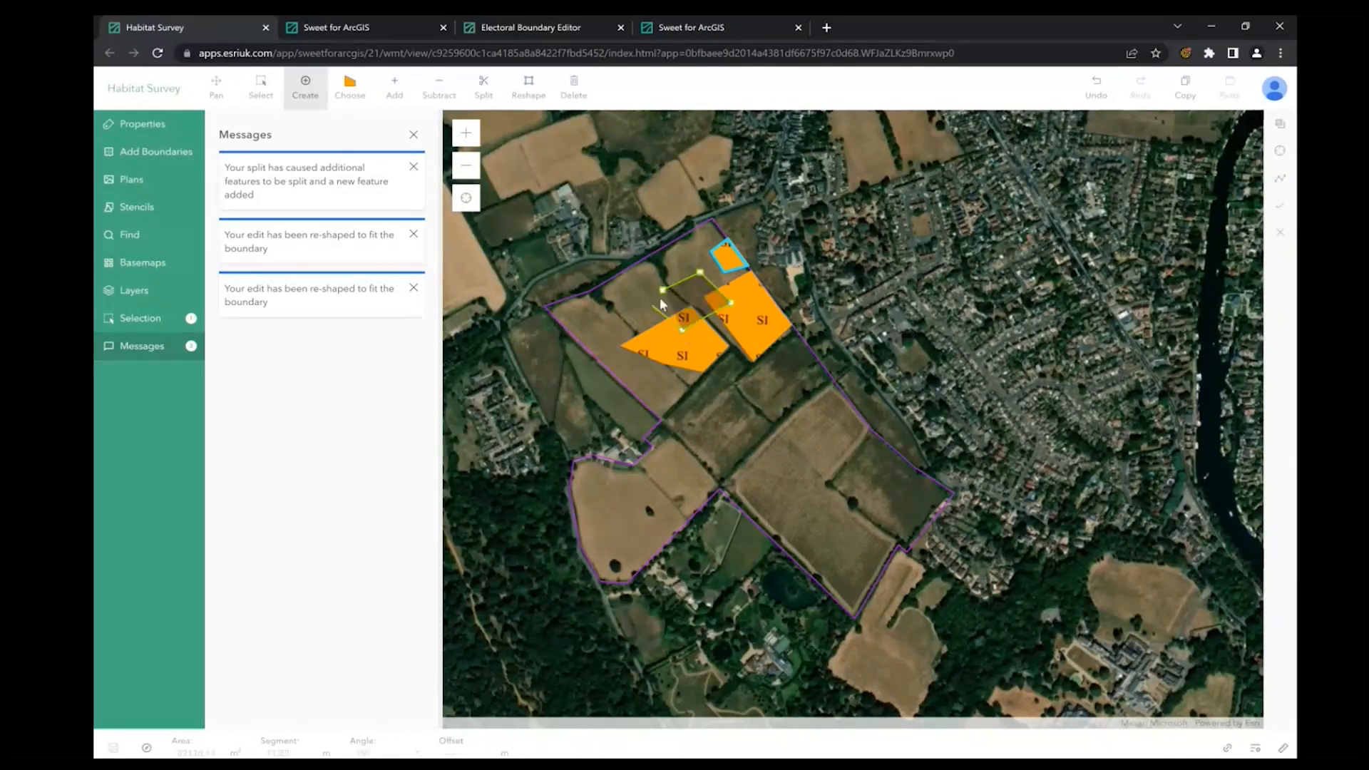
pyautogui.click(663, 292)
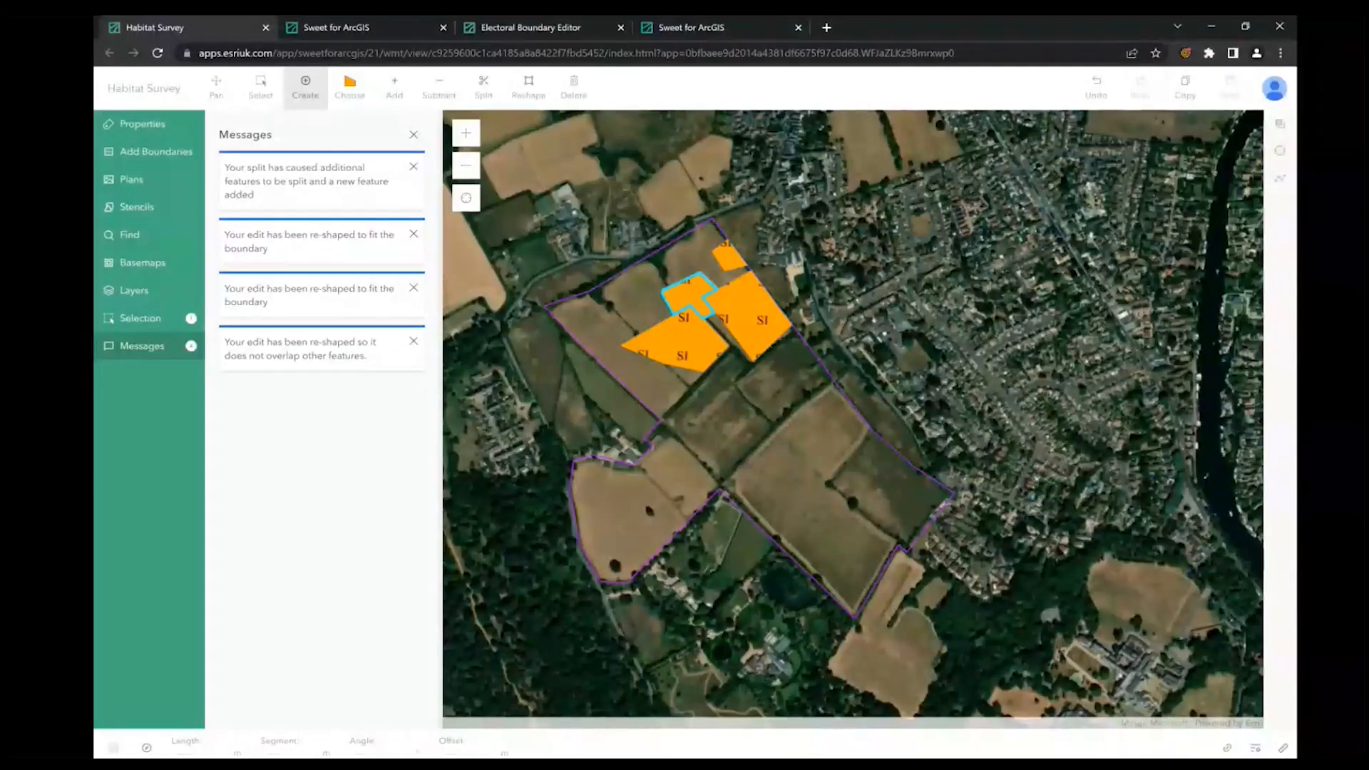
pyautogui.click(414, 136)
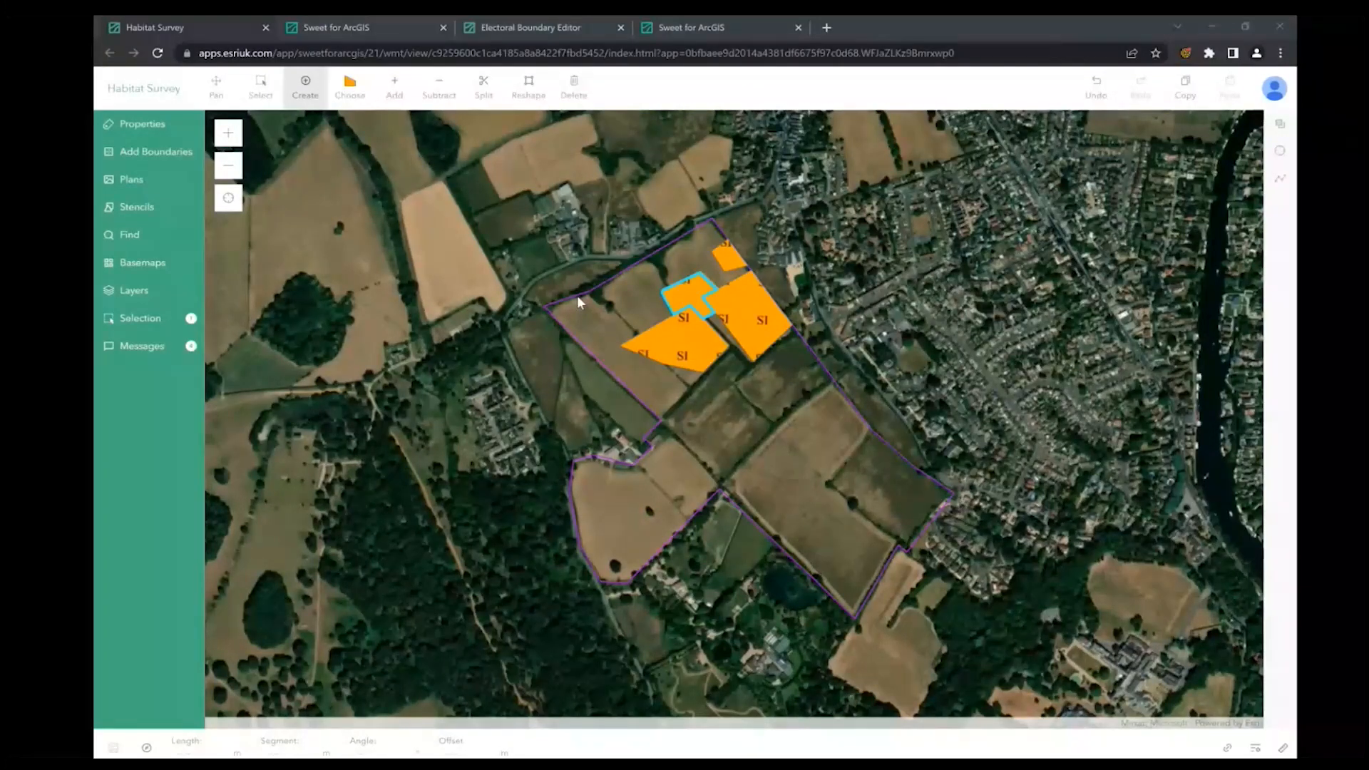
# Switch to the Sweet for ArcGIS builder and review the single-layer topology rules for Phase 1 Habitat and the multi-layer rules
pyautogui.click(353, 16)
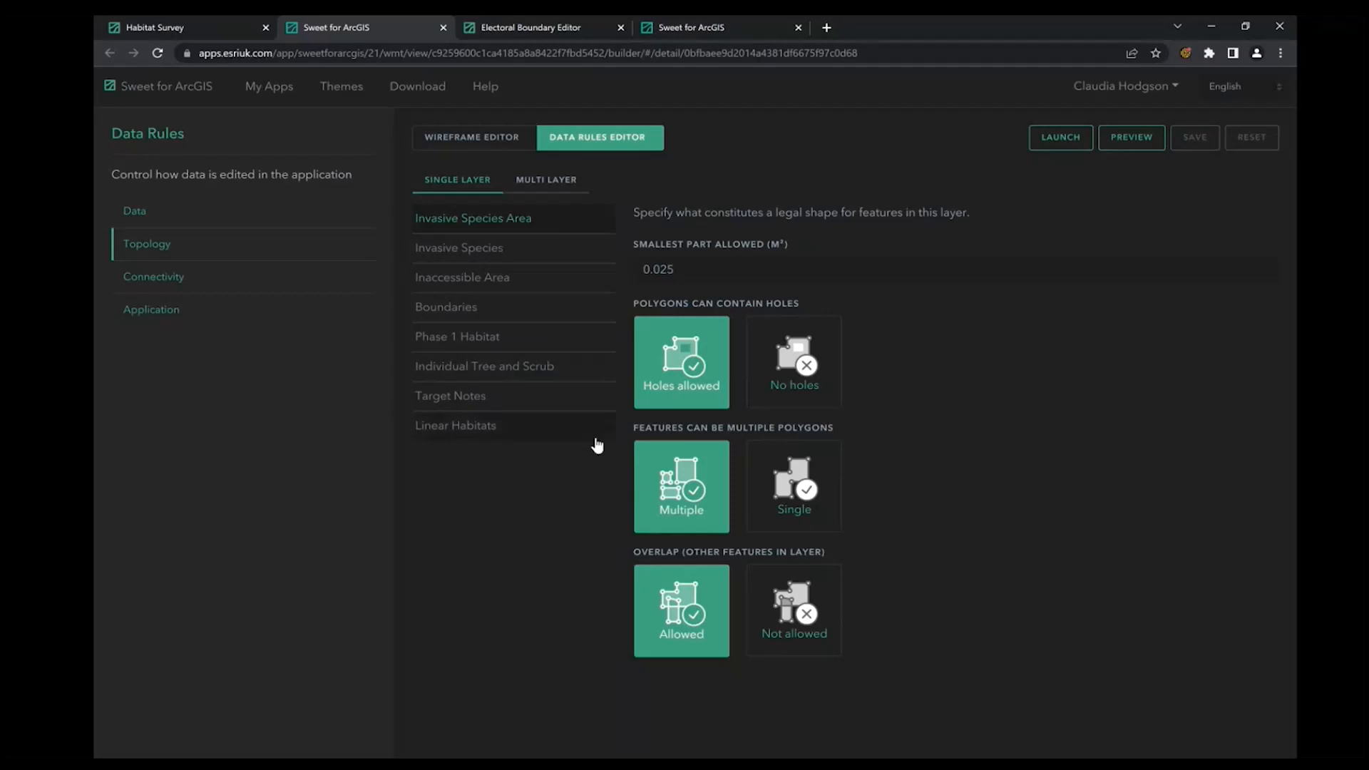
pyautogui.click(425, 341)
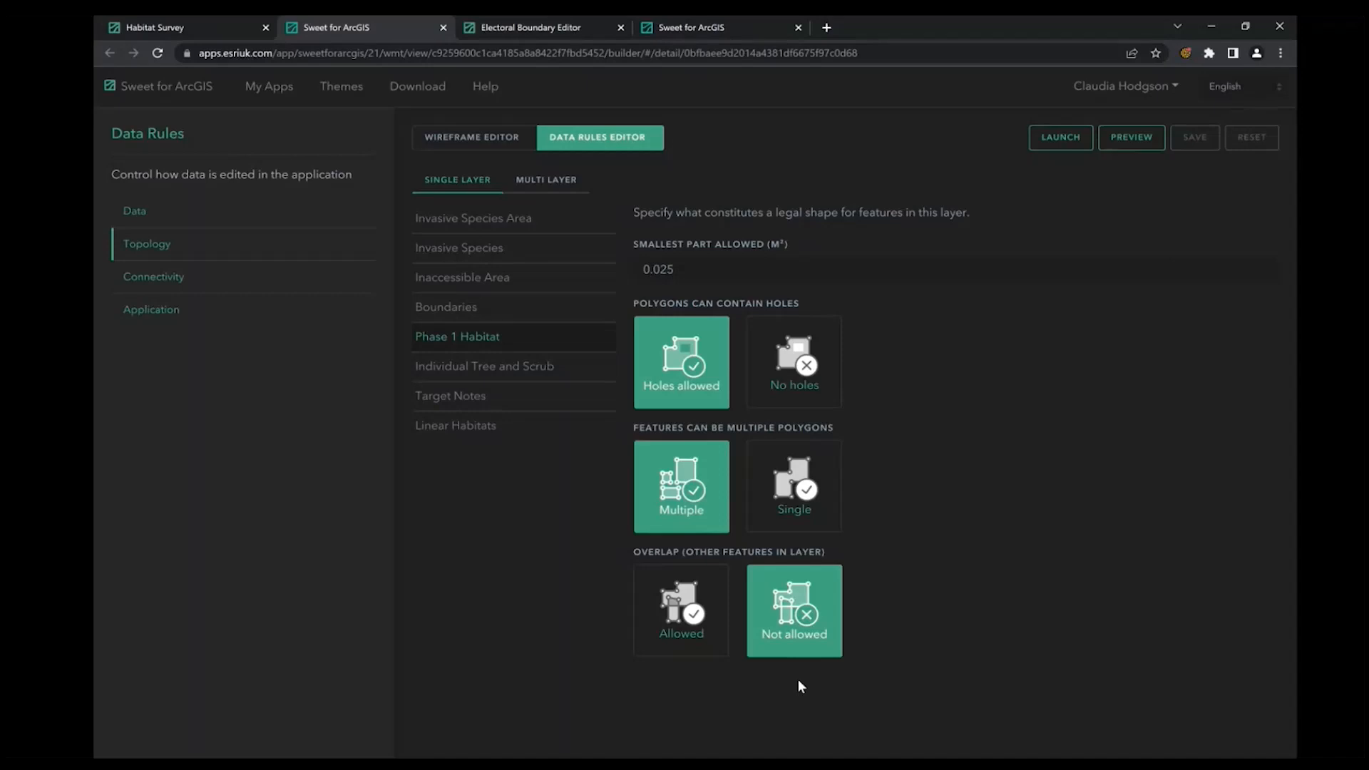
pyautogui.click(540, 183)
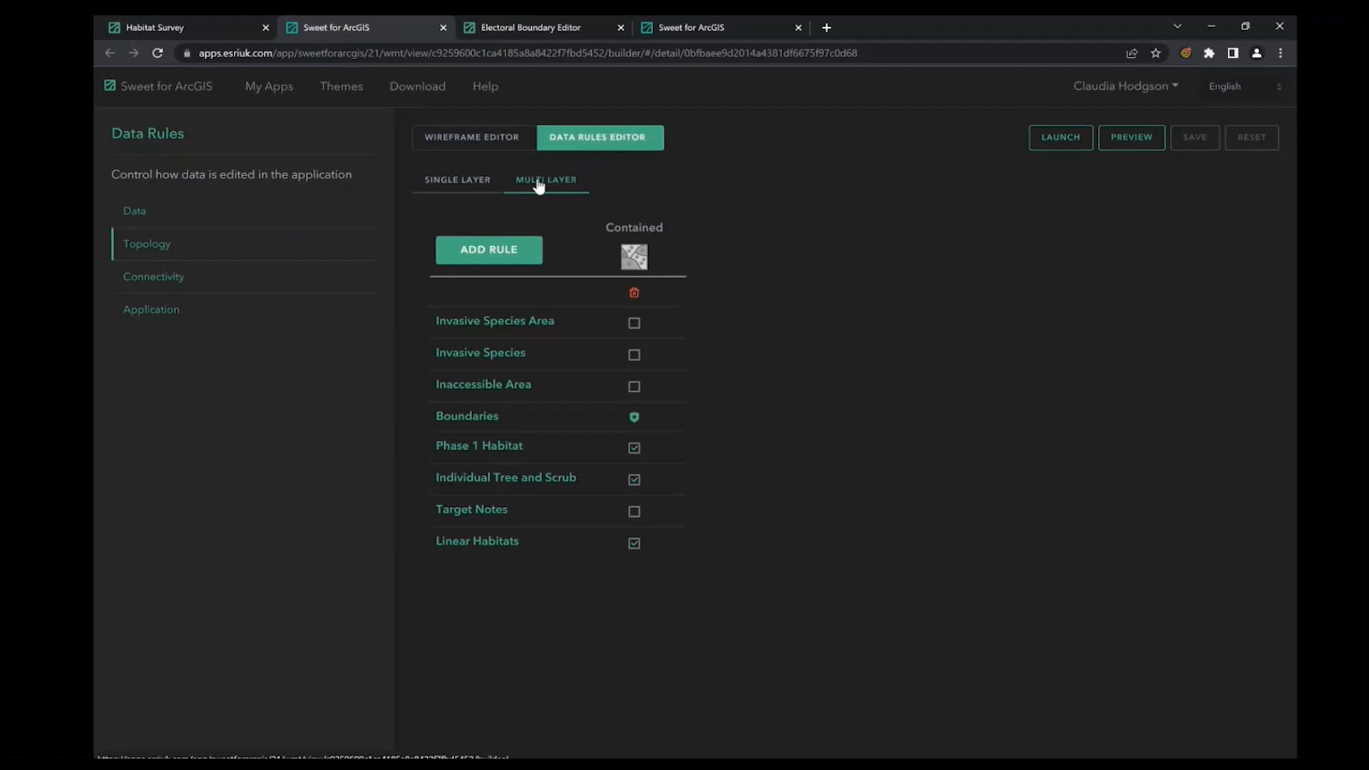
# Back in Habitat Survey, draw a four-sided Broadleaved Woodland Semi Natural polygon across the eastern boundary, south-east of the grassland polygons
pyautogui.click(183, 17)
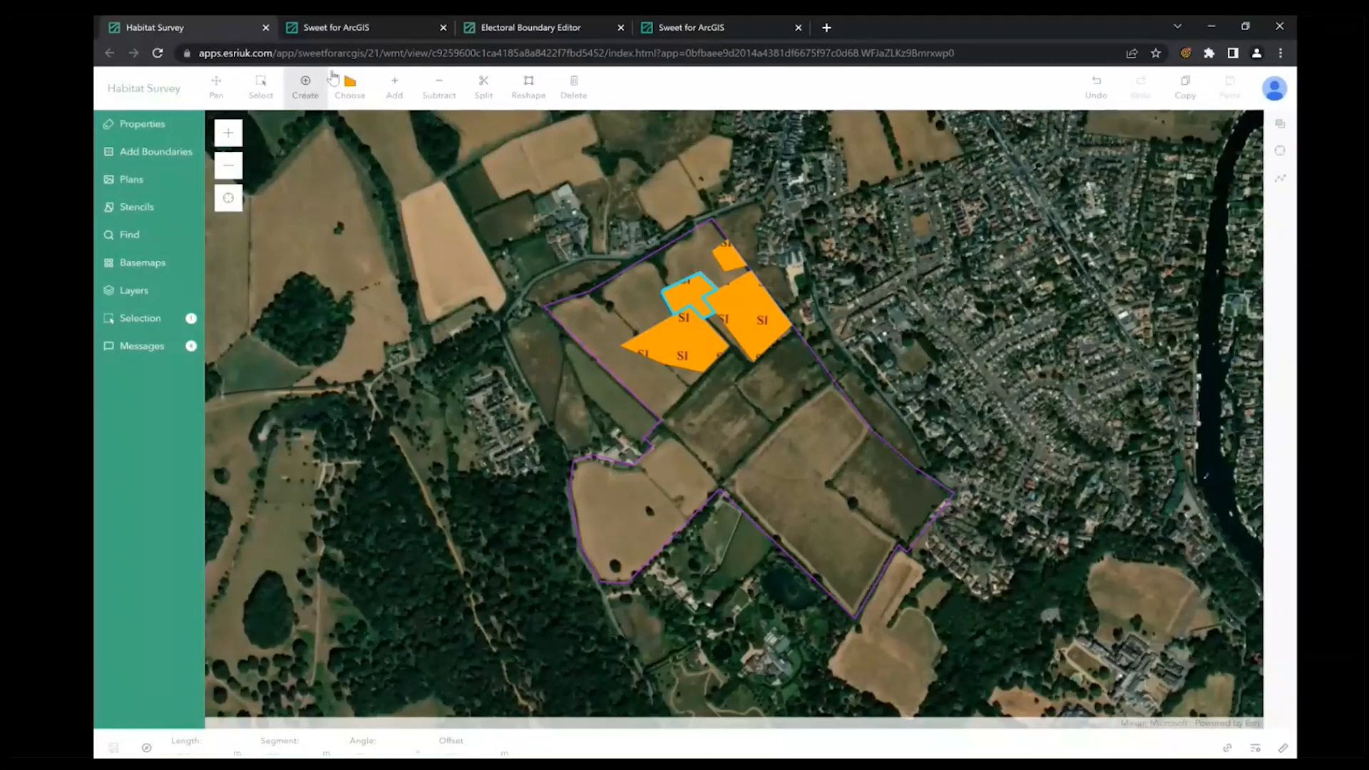
pyautogui.click(350, 84)
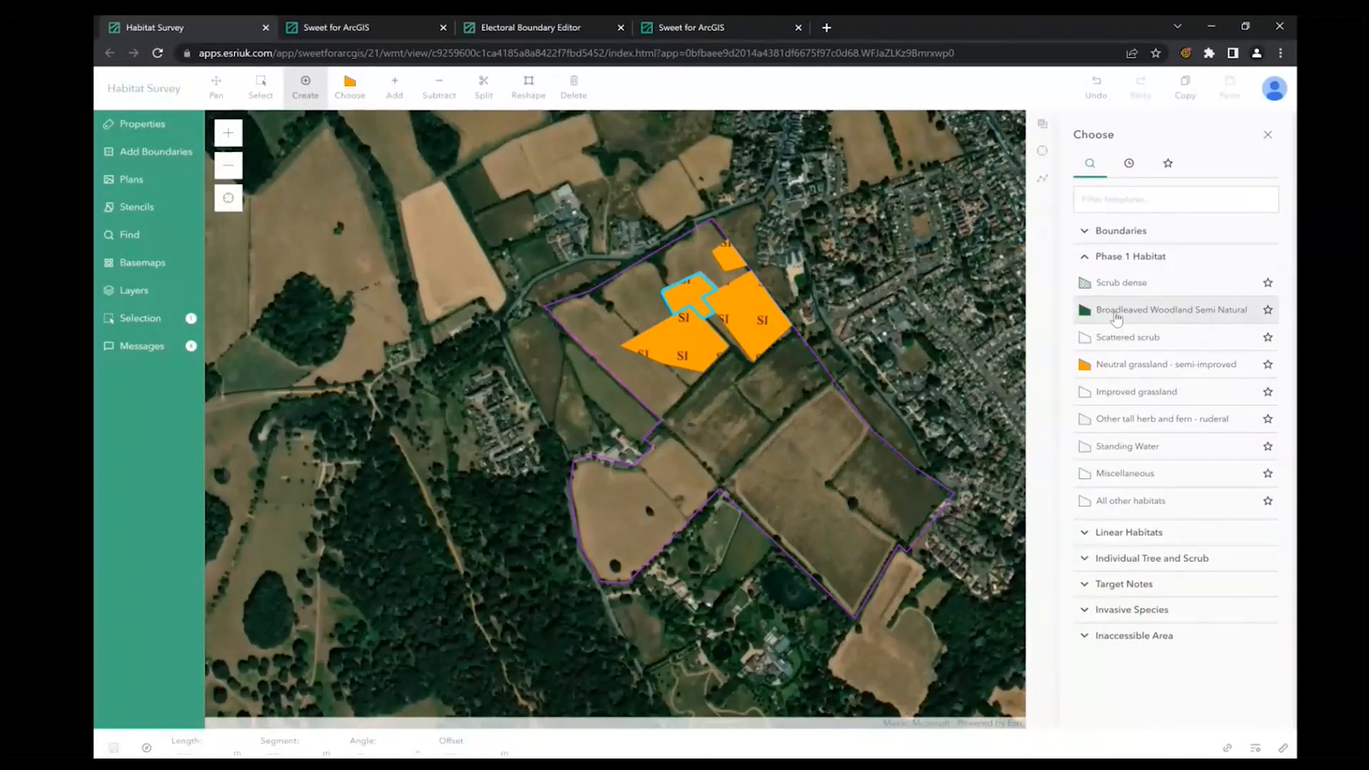
pyautogui.click(1116, 315)
pyautogui.click(854, 366)
pyautogui.click(803, 404)
pyautogui.click(833, 451)
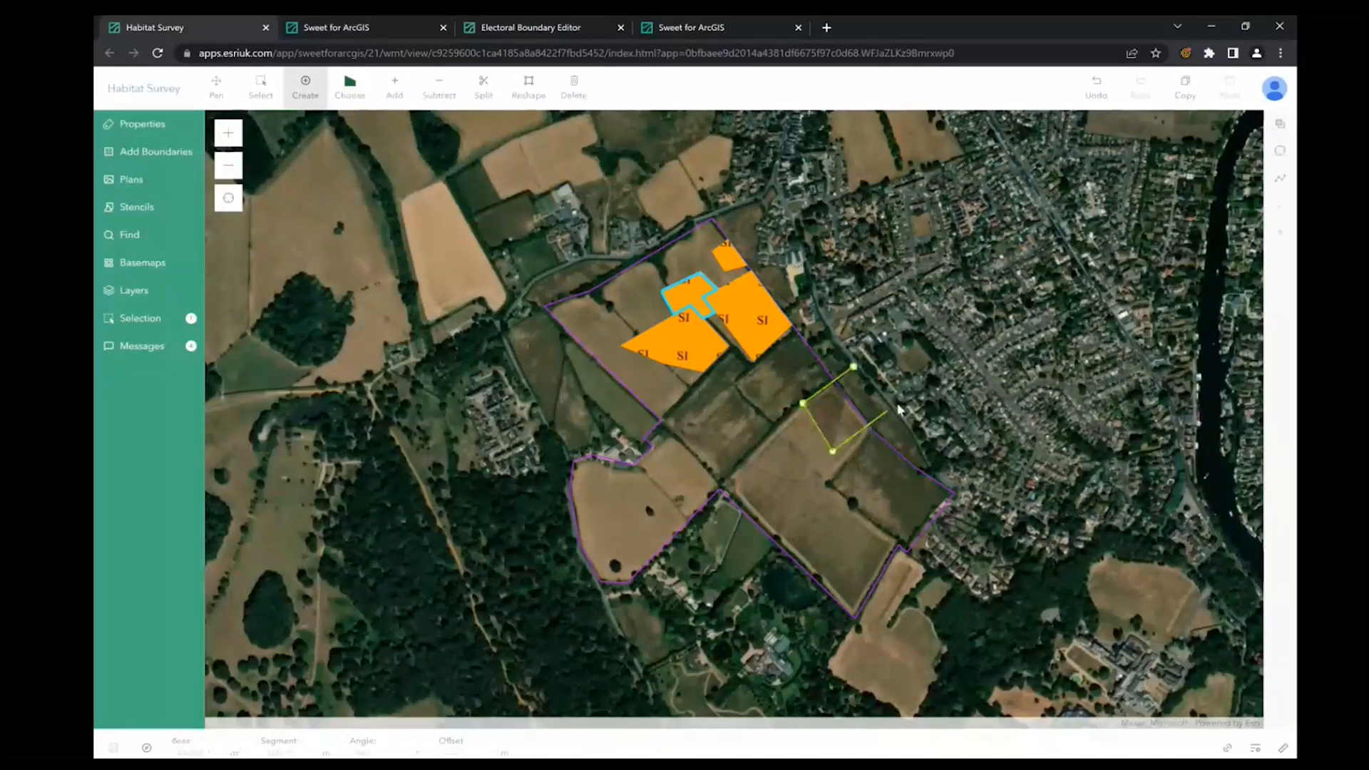
pyautogui.doubleClick(899, 410)
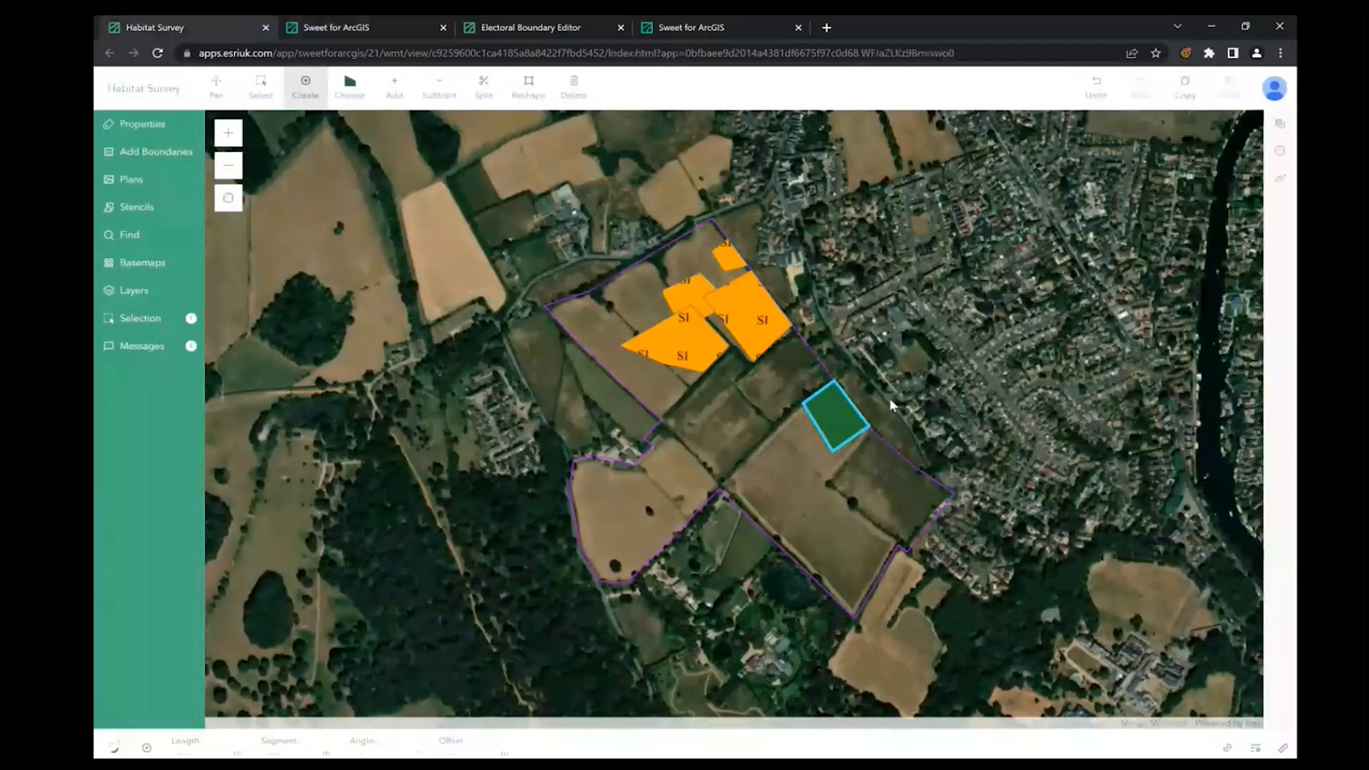
# Try Yes for the woodland polygon's review requirement, set it to No, and look through its remaining properties
pyautogui.click(141, 127)
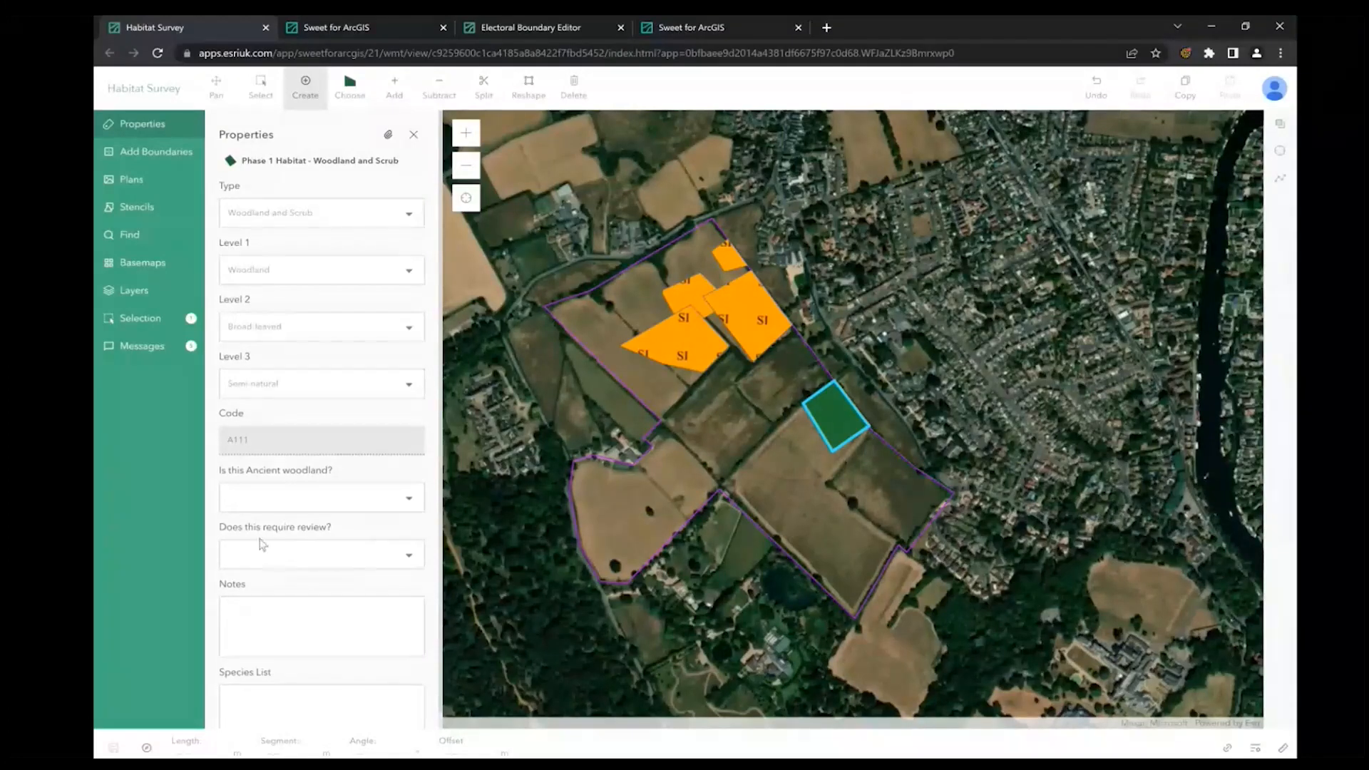
pyautogui.click(318, 561)
pyautogui.click(282, 606)
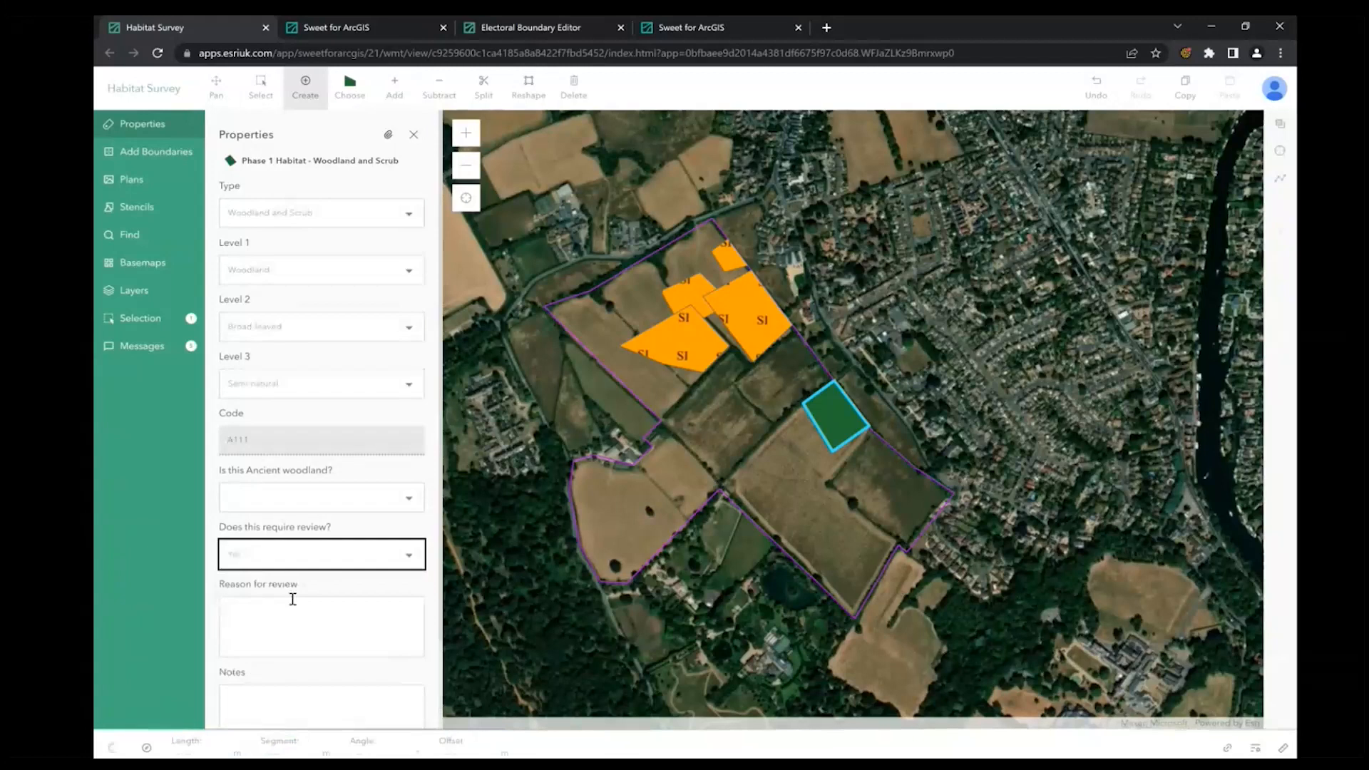
pyautogui.scroll(-2, 310, 578)
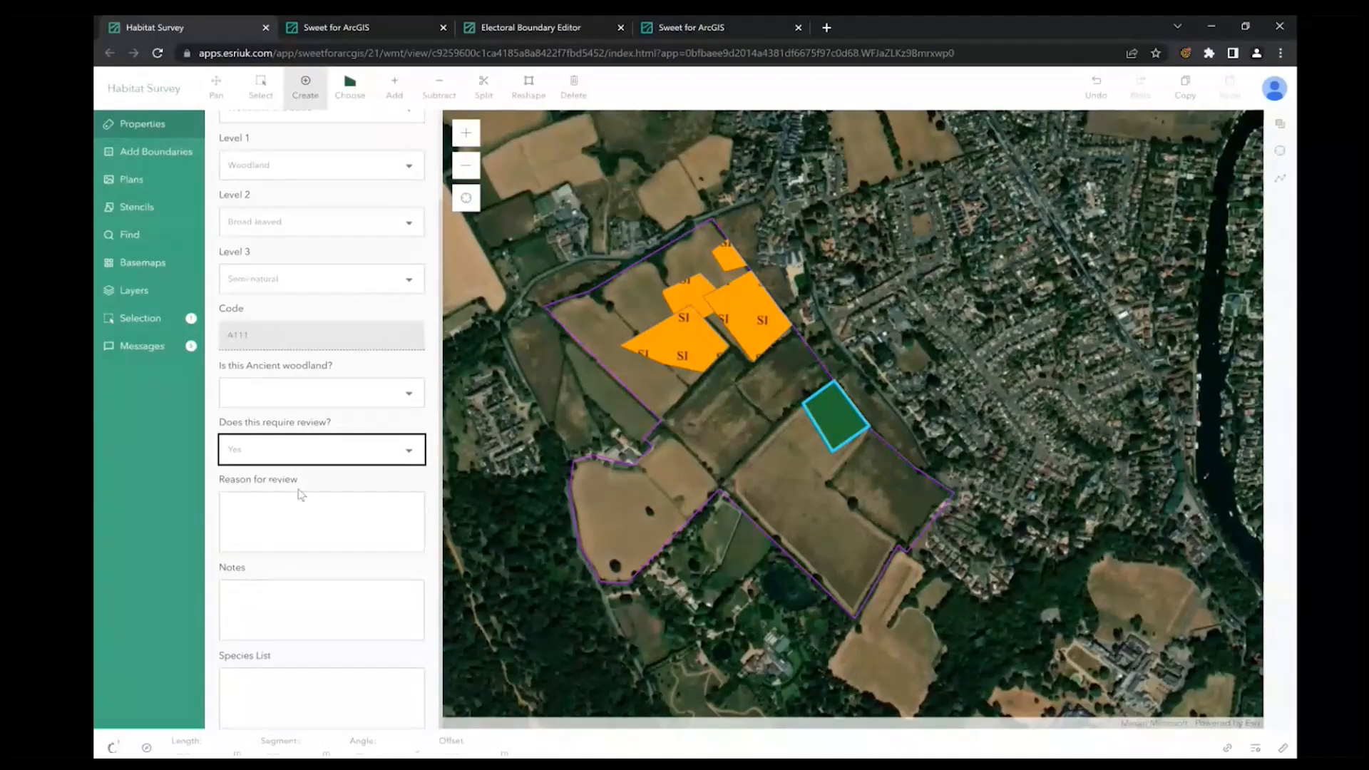
pyautogui.click(279, 453)
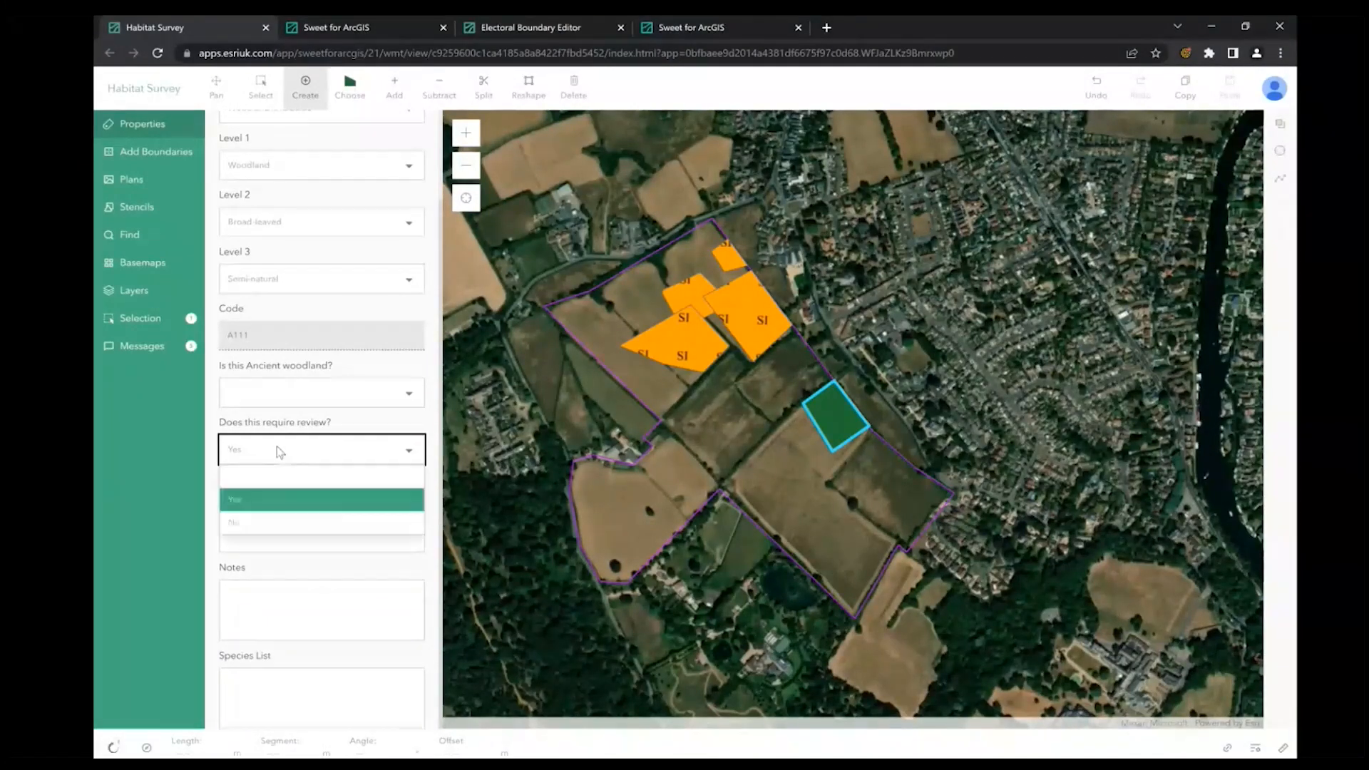
pyautogui.click(263, 524)
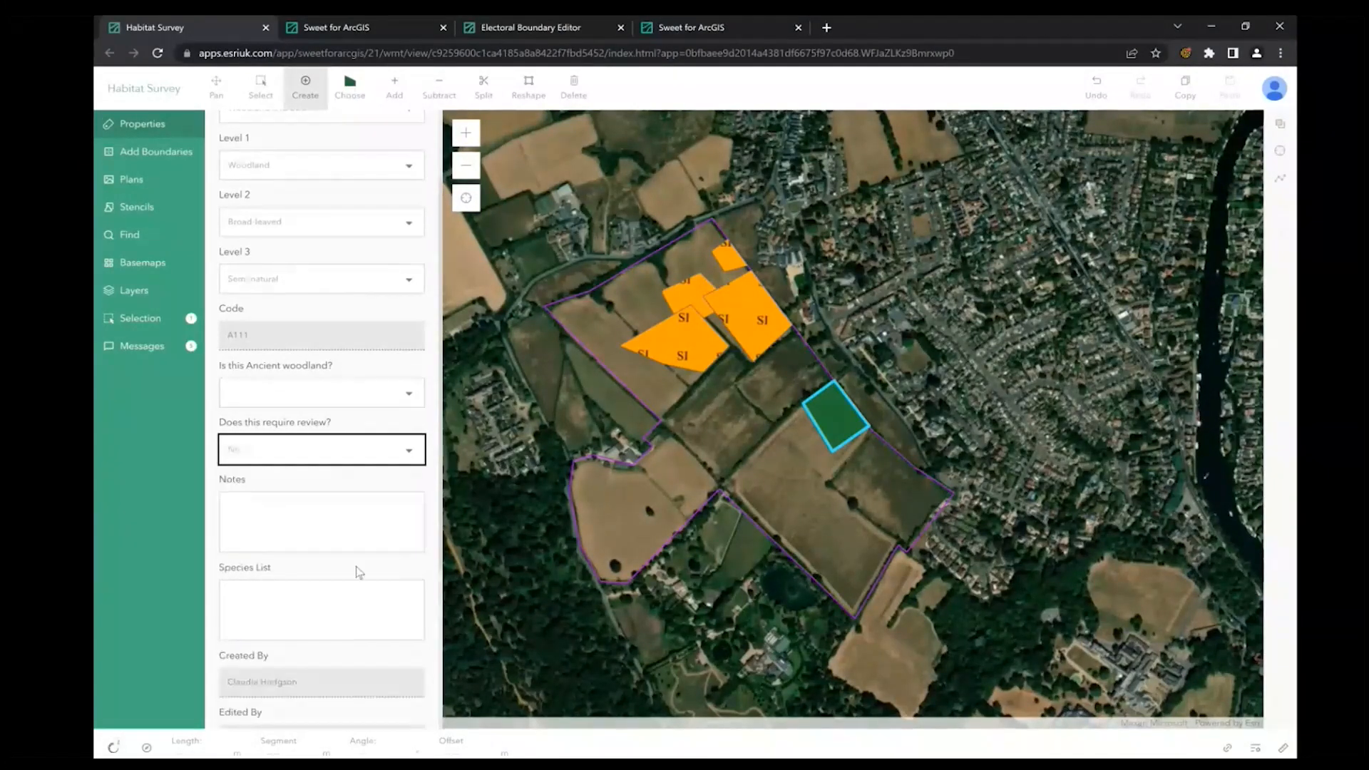
pyautogui.scroll(-3, 400, 574)
pyautogui.scroll(-1, 404, 582)
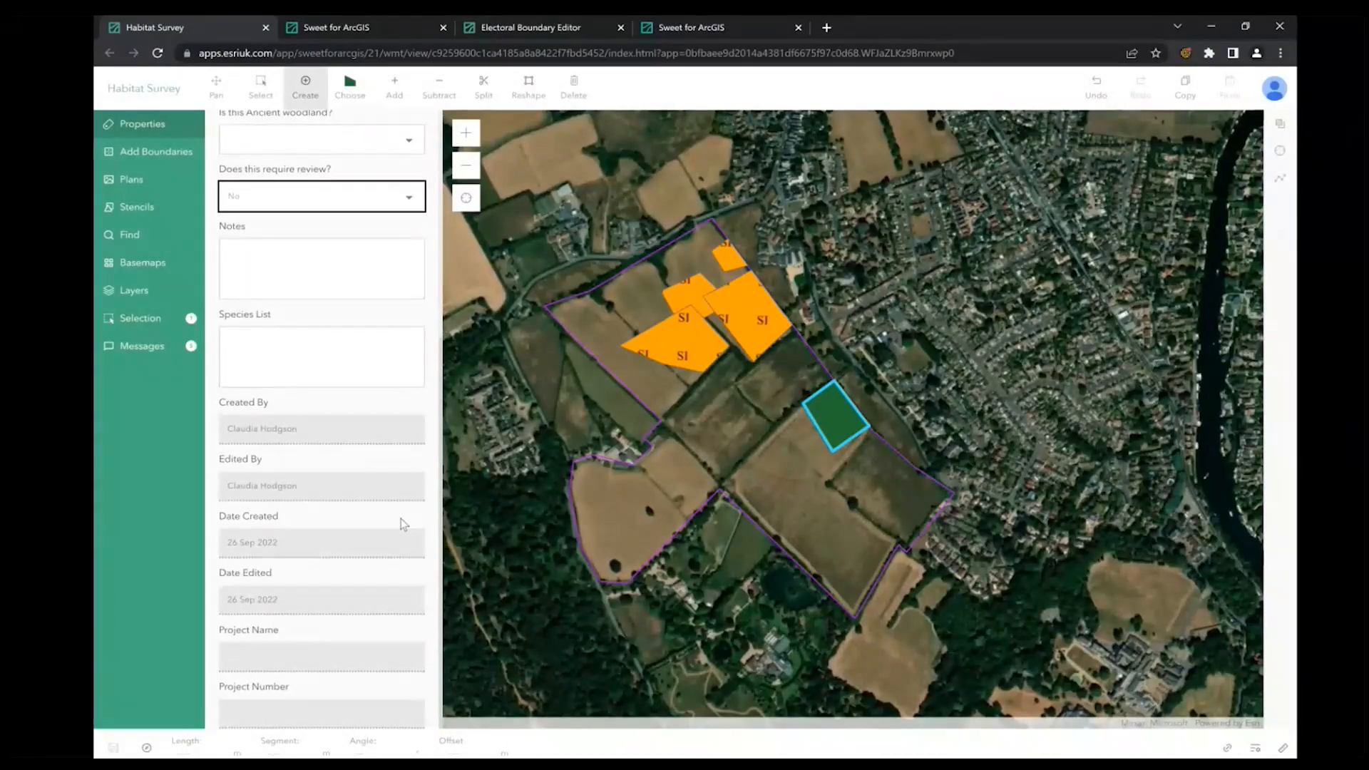
pyautogui.scroll(4, 324, 465)
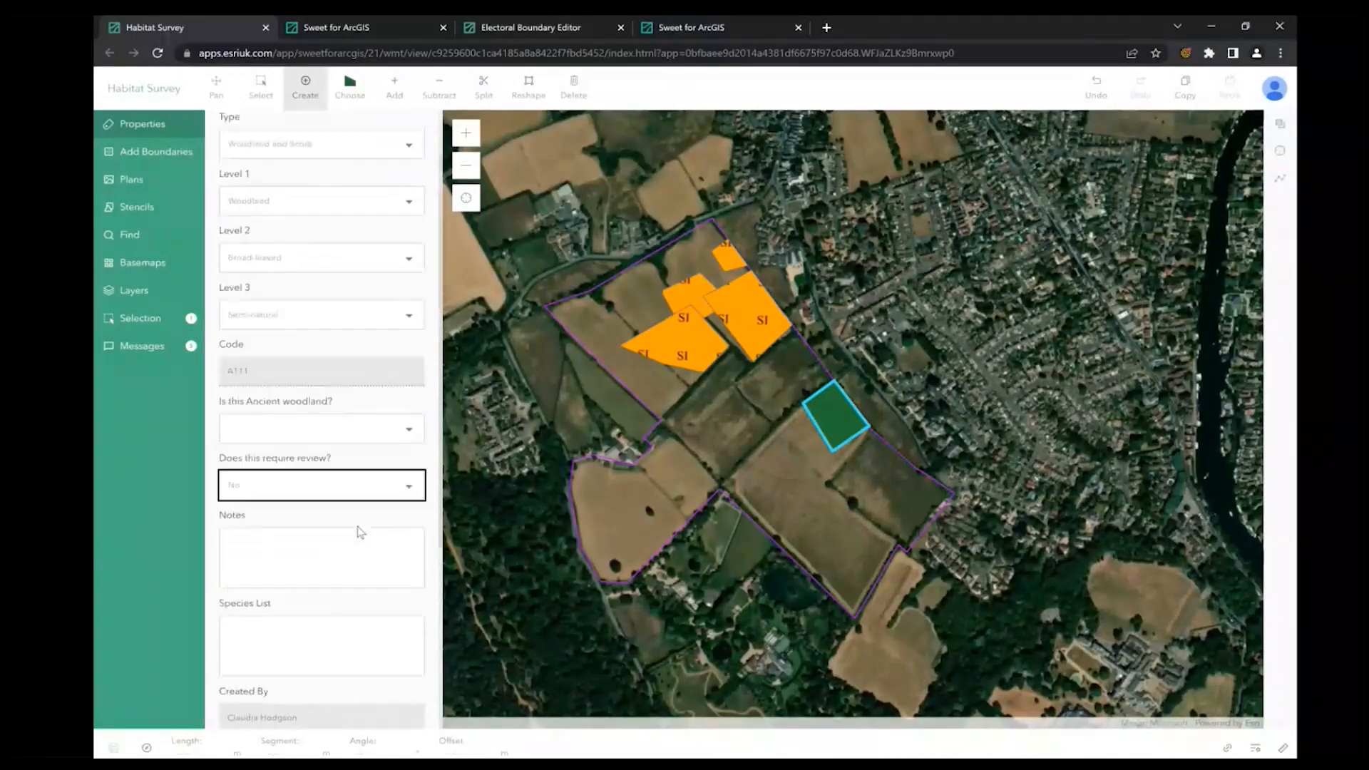
pyautogui.scroll(1, 356, 533)
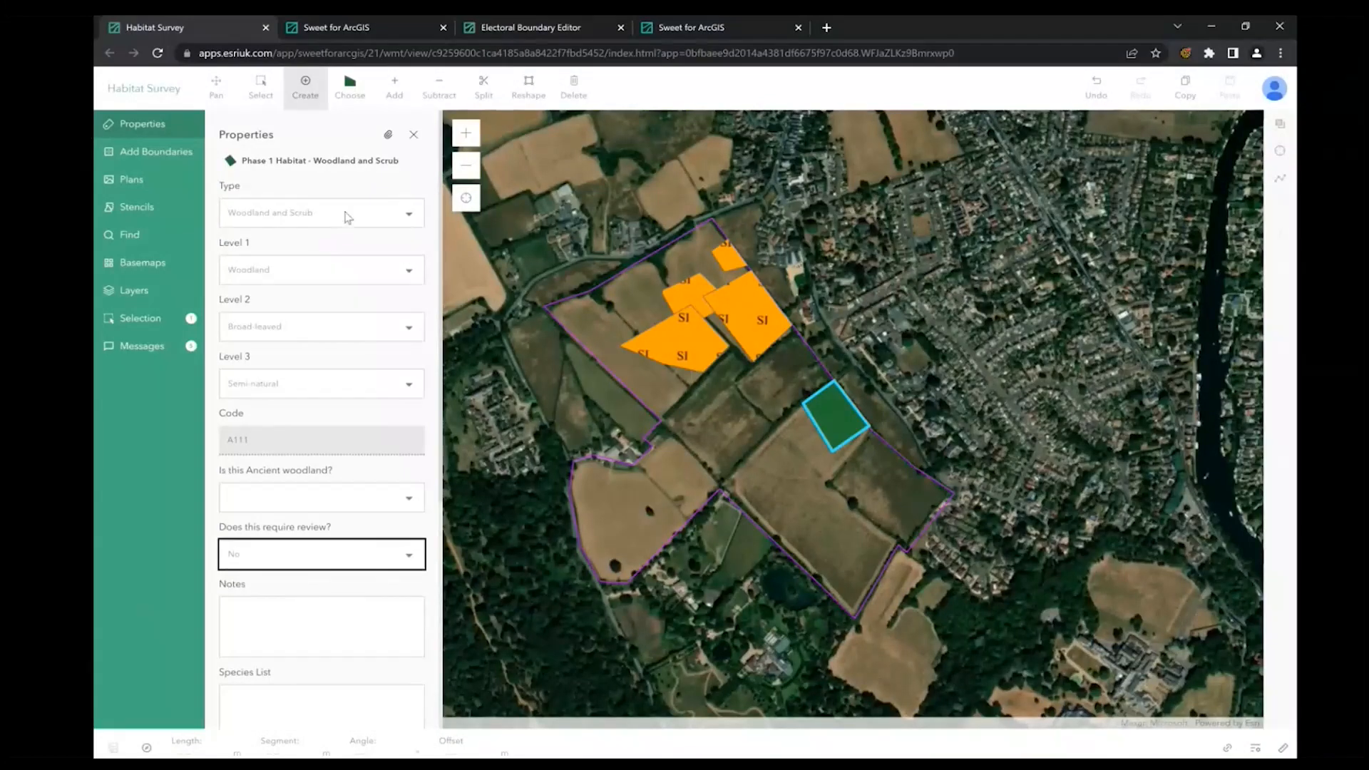
# Reclassify the woodland polygon as type Grassland and marsh, with Level 1 Acid grassland and Level 2 Unimproved
pyautogui.click(332, 211)
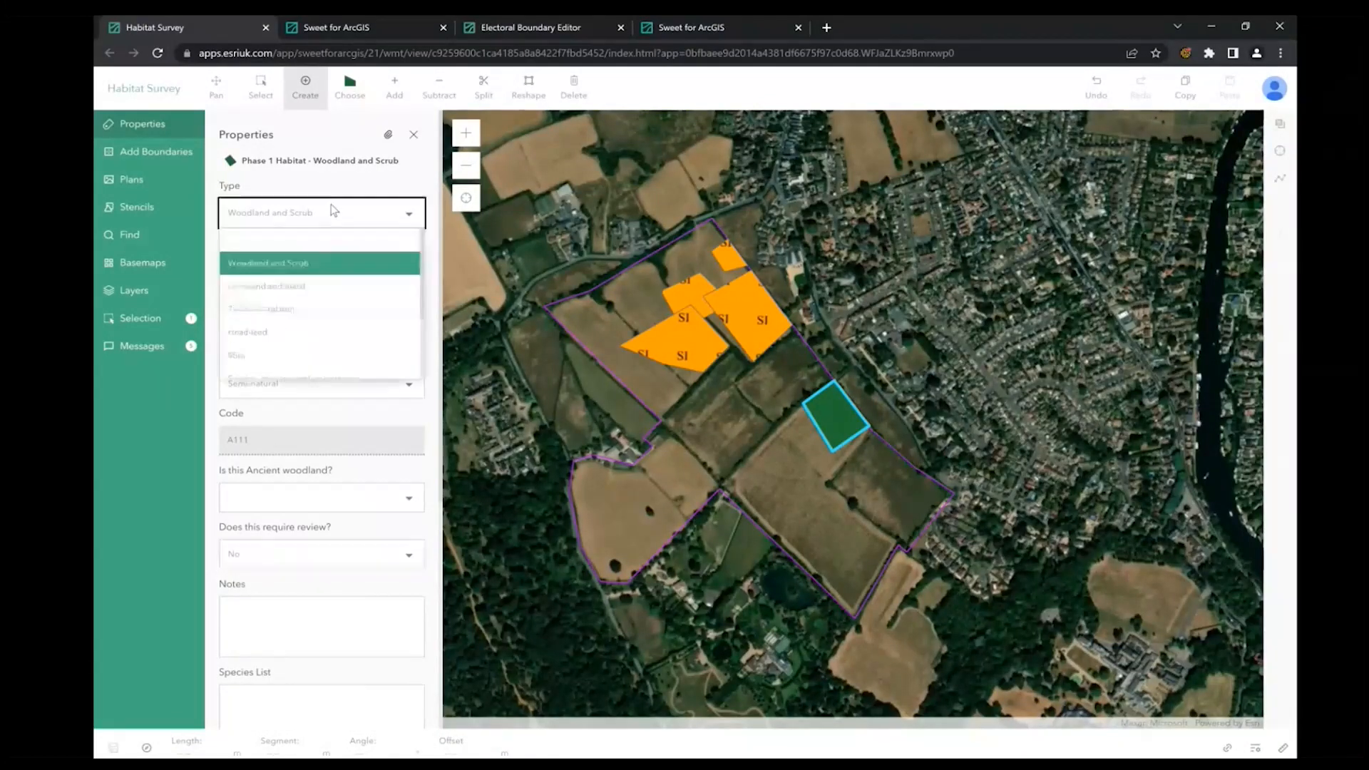
pyautogui.click(313, 294)
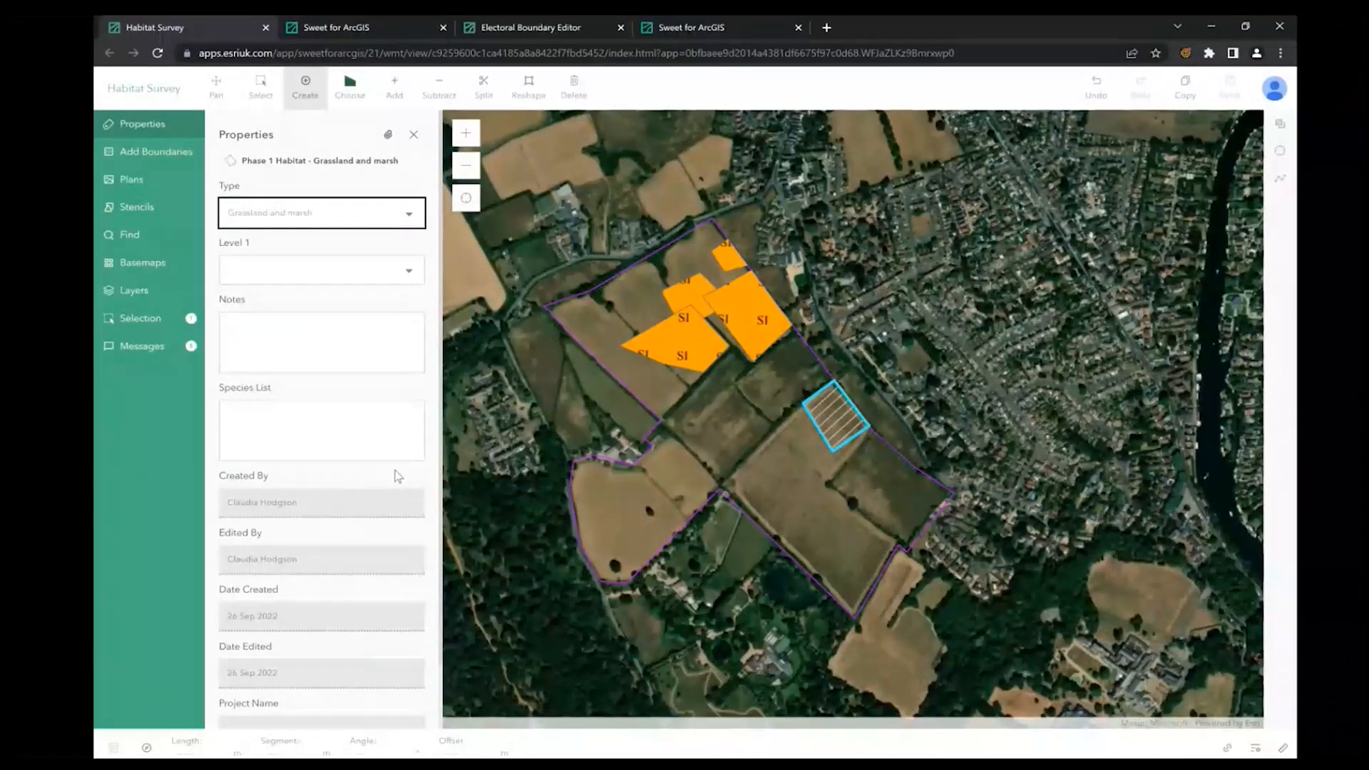
pyautogui.click(412, 271)
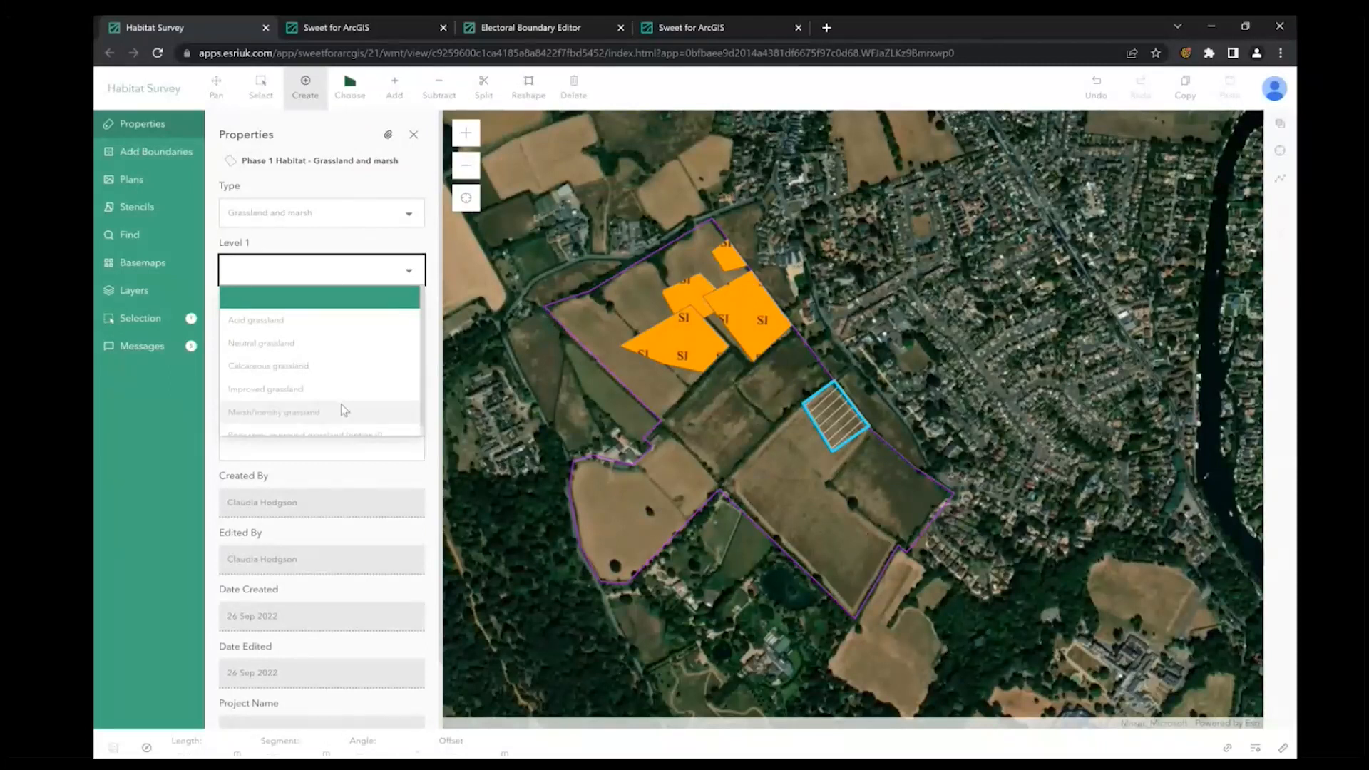
pyautogui.click(300, 320)
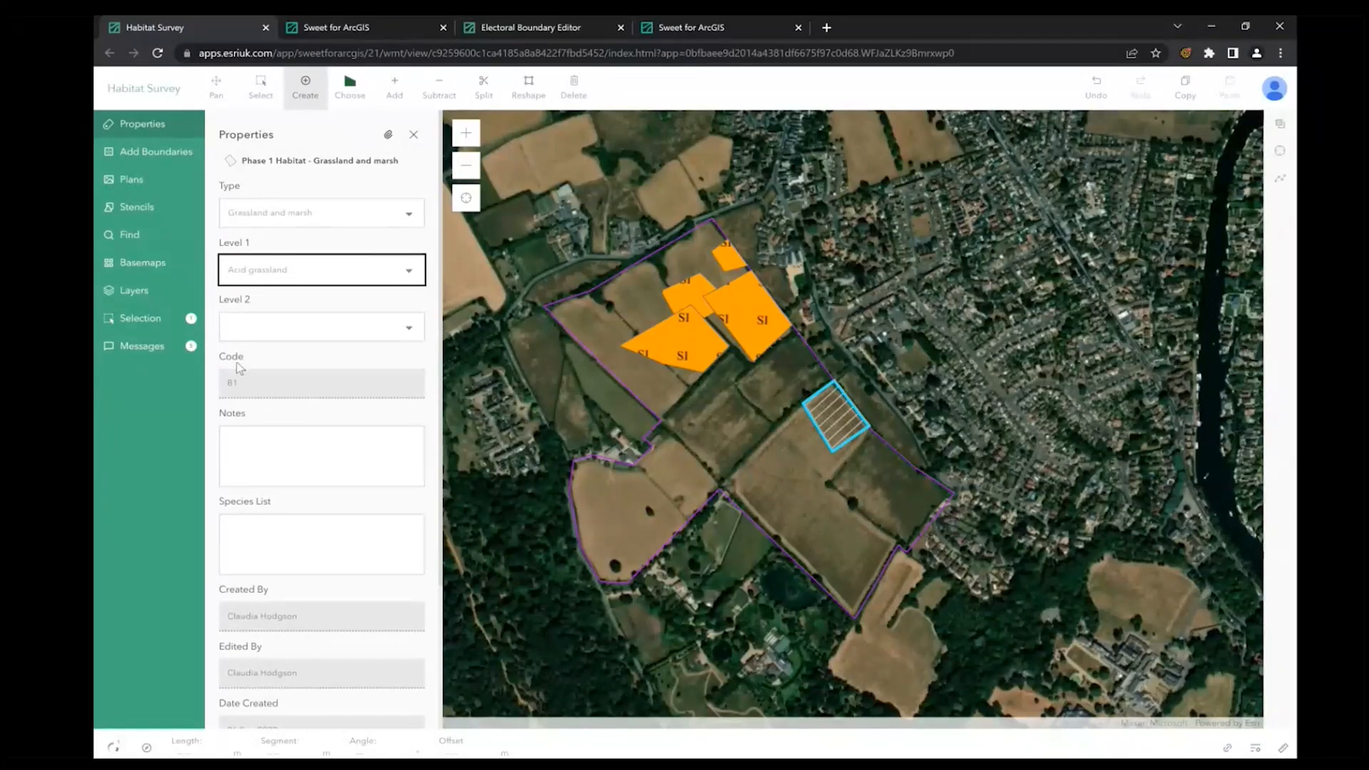
pyautogui.click(261, 333)
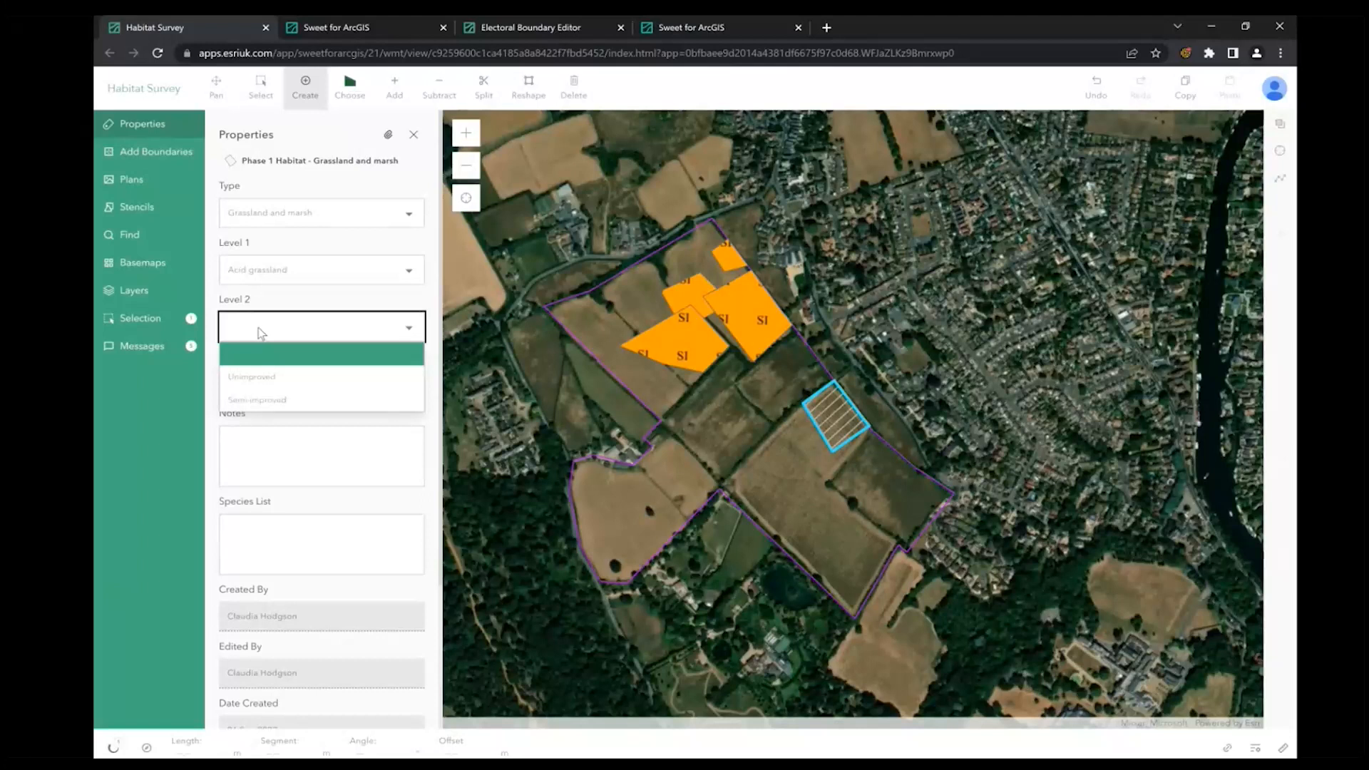
pyautogui.click(295, 376)
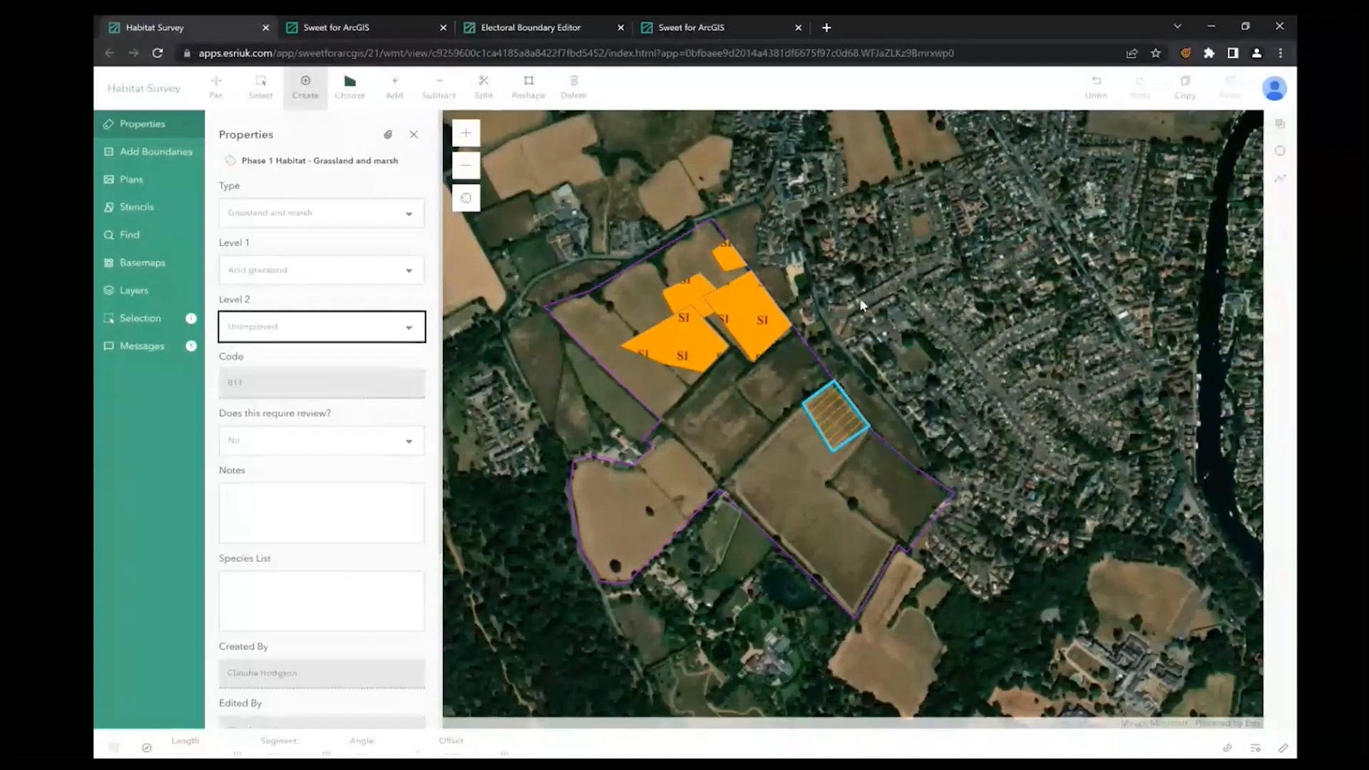
# Switch to the Electoral Boundary Editor, select the Northolt Mandeville ward and open its properties
pyautogui.click(539, 14)
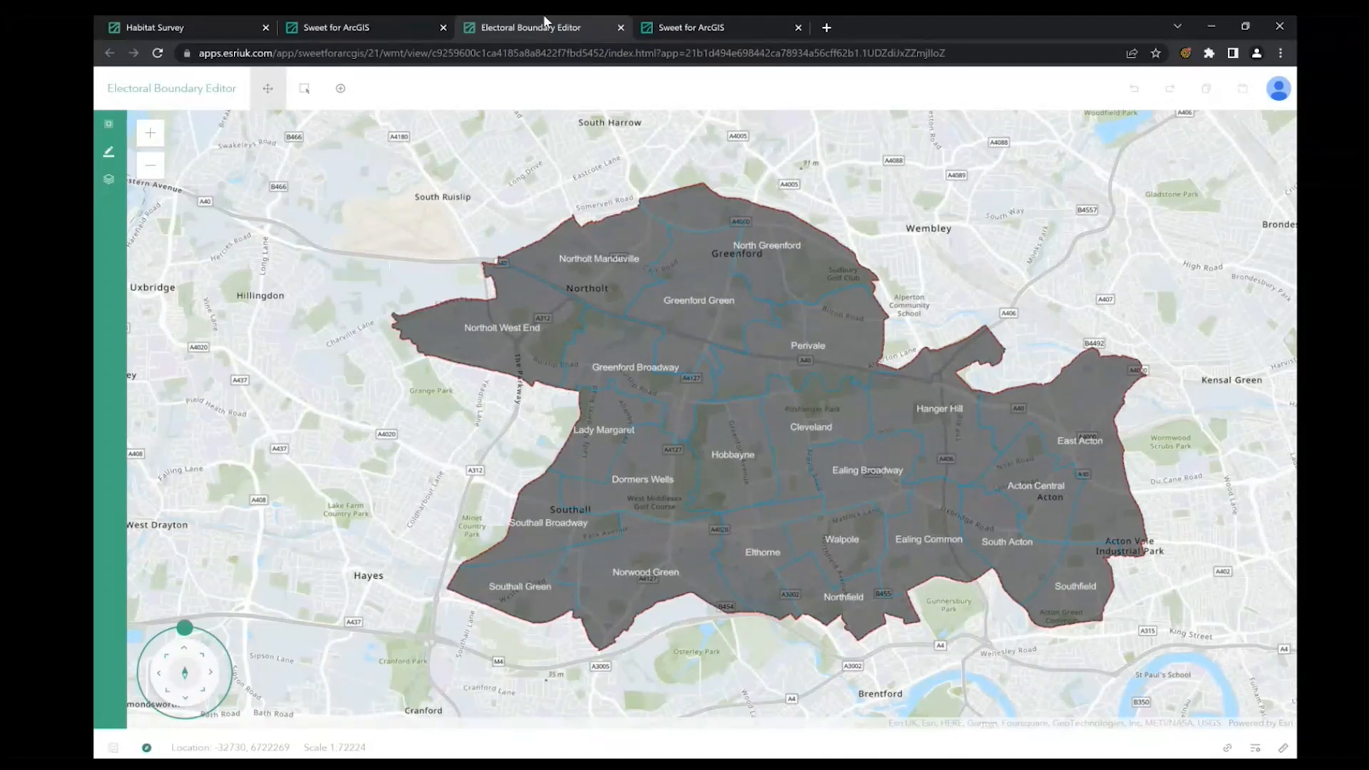
pyautogui.click(304, 88)
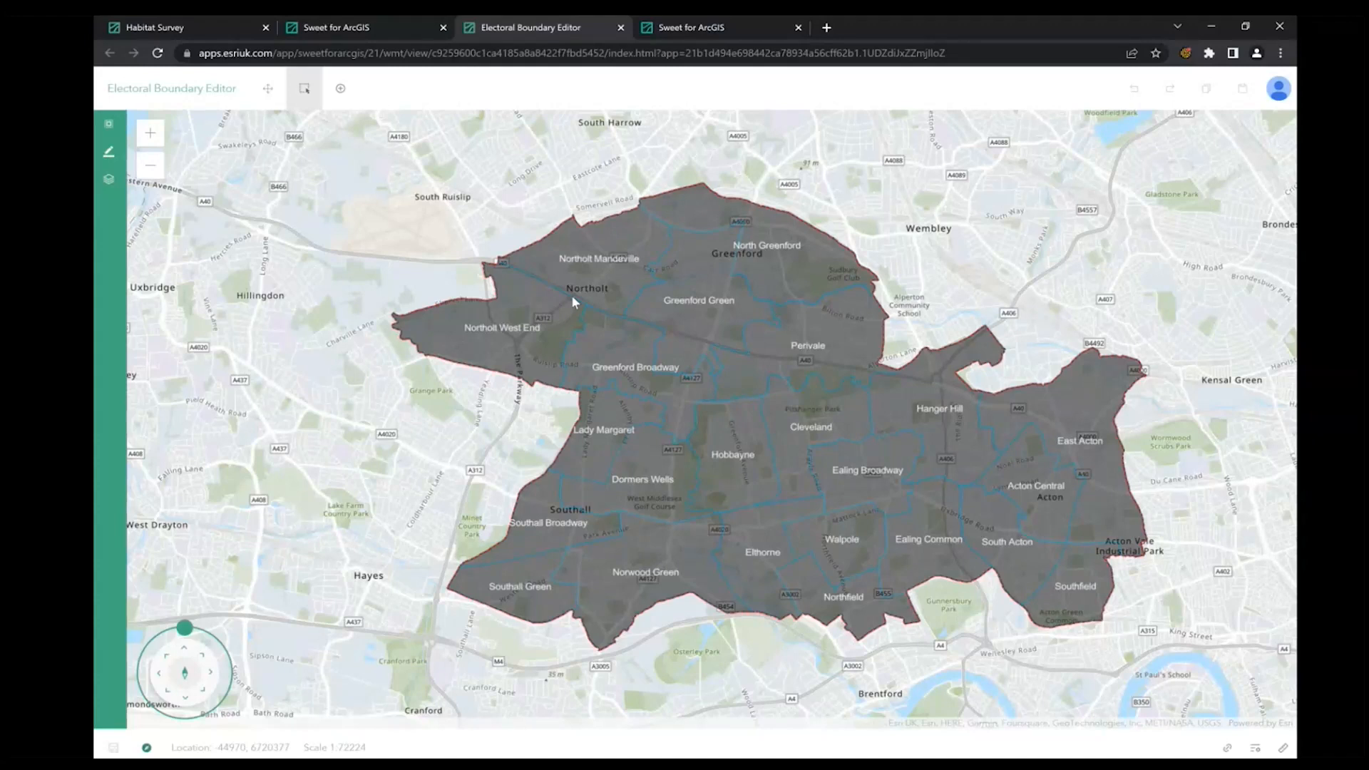
pyautogui.click(586, 278)
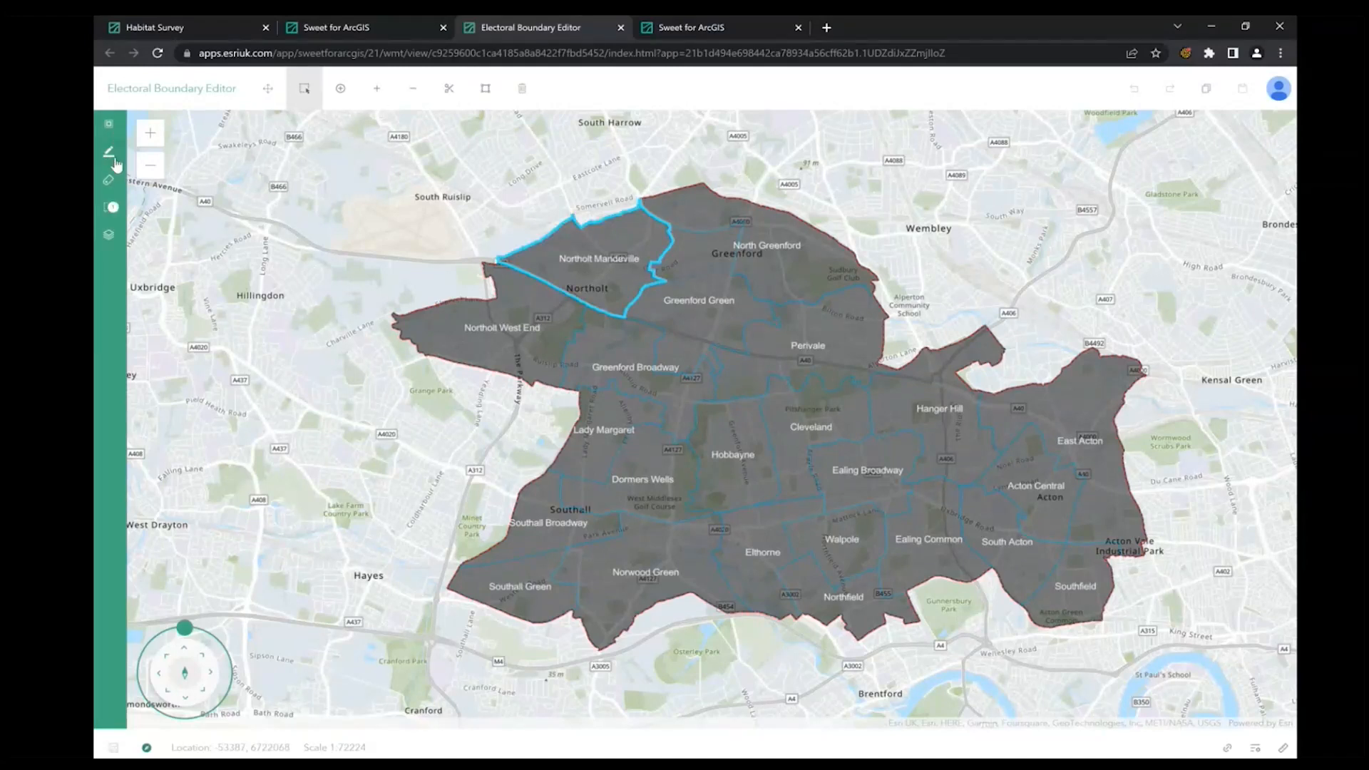
pyautogui.click(106, 183)
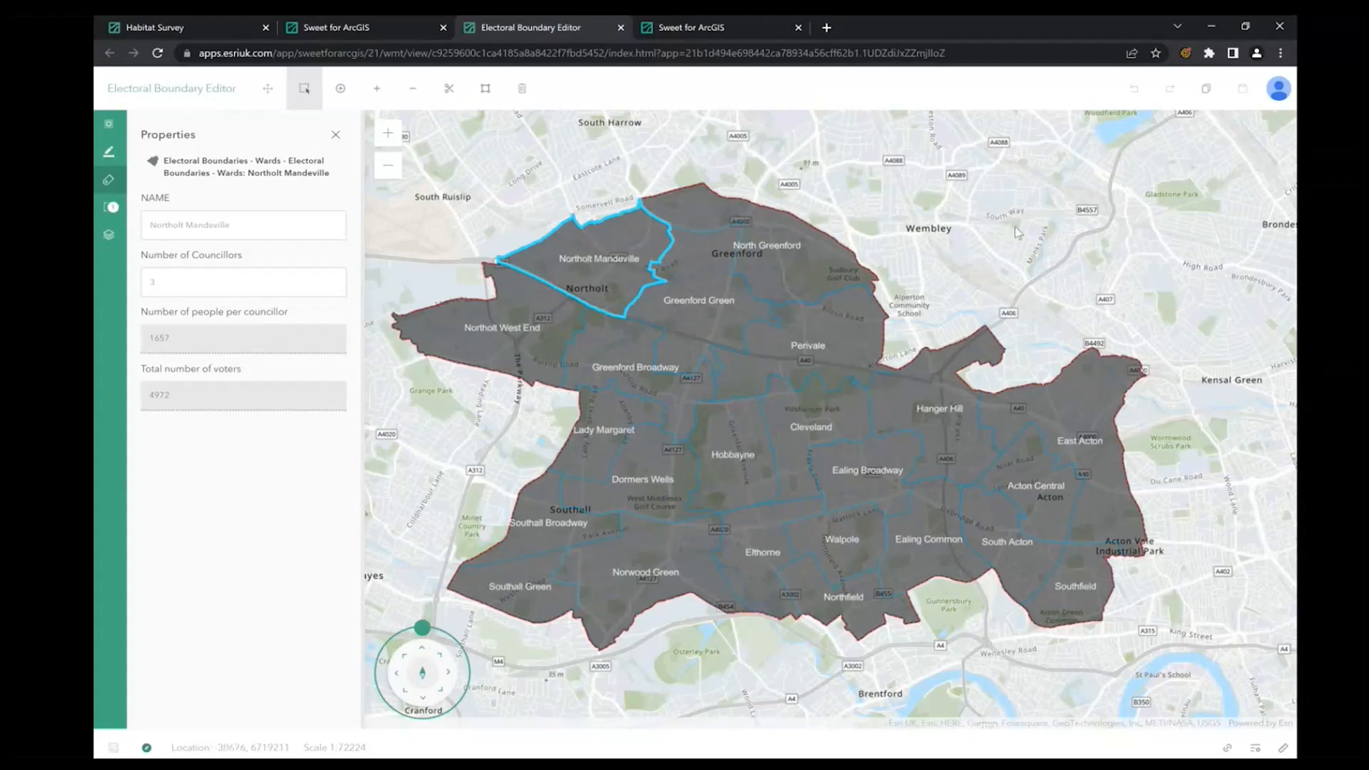
# Reshape the Northolt Mandeville ward with Line reshape, cutting off the notch on its eastern boundary beside Greenford Green
pyautogui.click(492, 89)
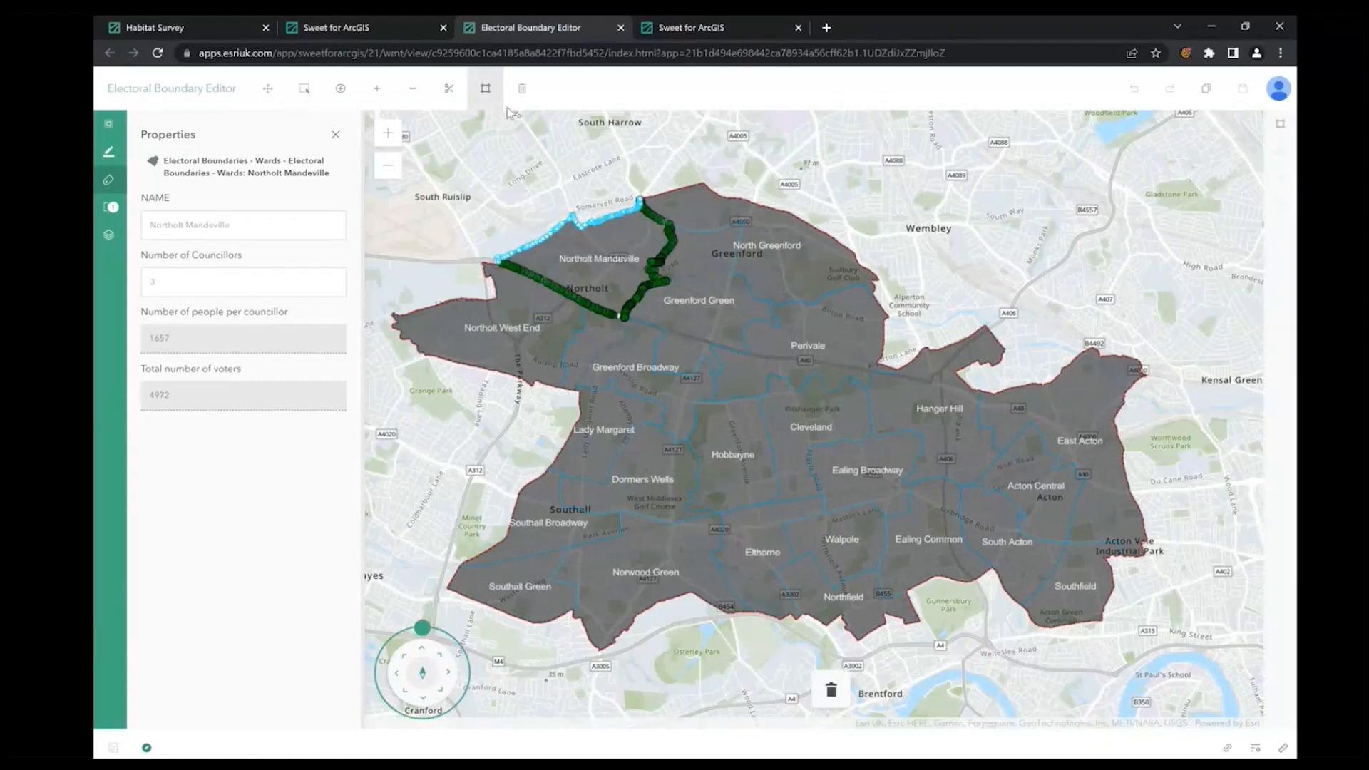
pyautogui.click(1280, 123)
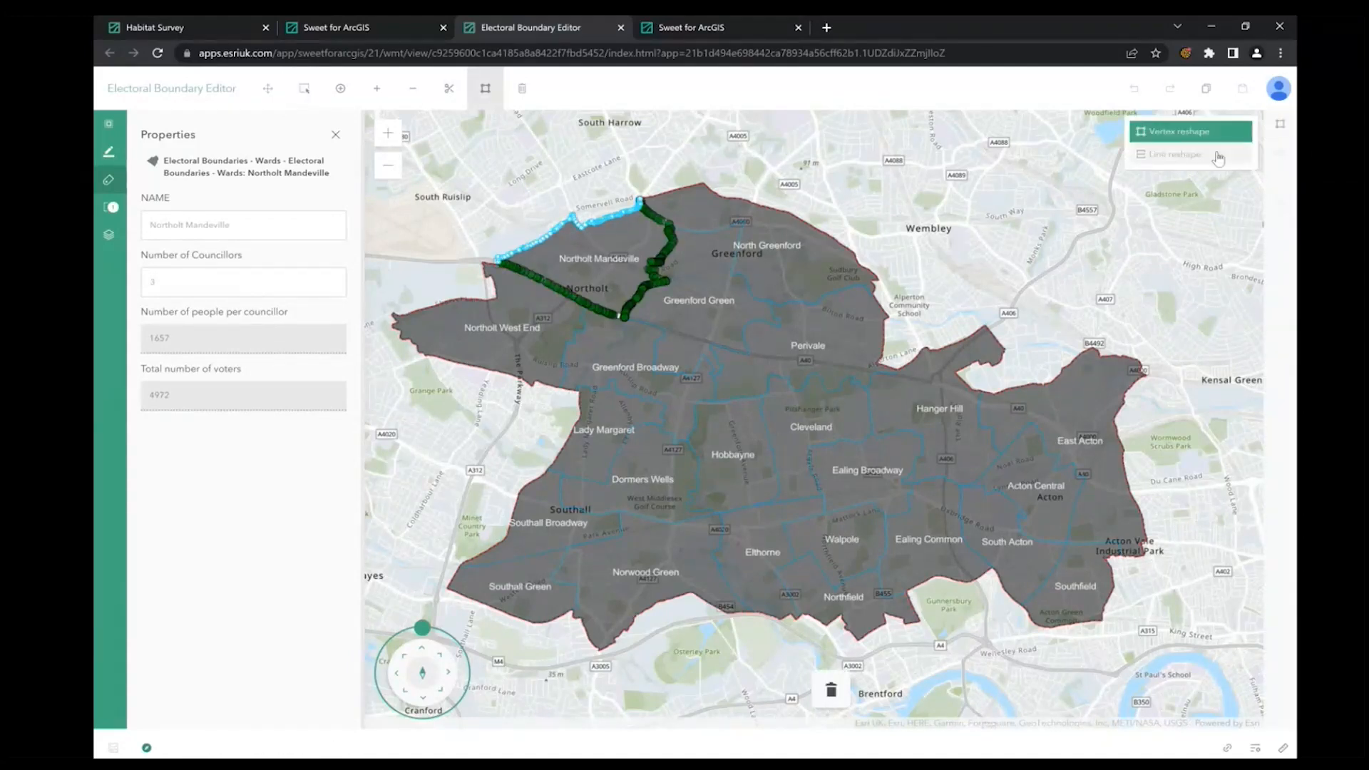
pyautogui.click(1181, 155)
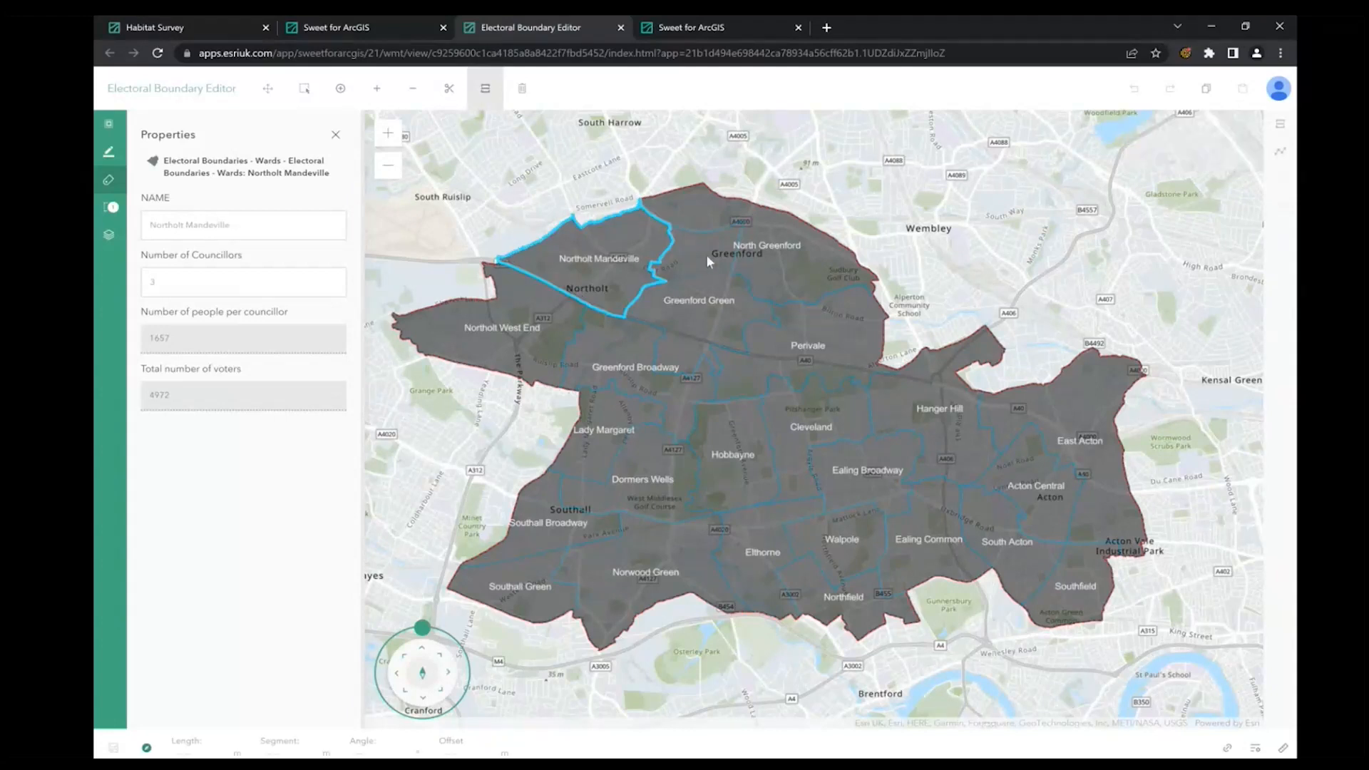
pyautogui.click(664, 253)
pyautogui.doubleClick(653, 286)
# Undo and redo the ward reshape repeatedly to compare the boundaries, ending with it undone
pyautogui.click(1141, 92)
pyautogui.click(1173, 91)
pyautogui.click(1134, 88)
pyautogui.click(1168, 90)
pyautogui.click(1138, 100)
# Show the voter statistics and redo the Northolt Mandeville boundary reshape so the charts recalculate
pyautogui.click(108, 130)
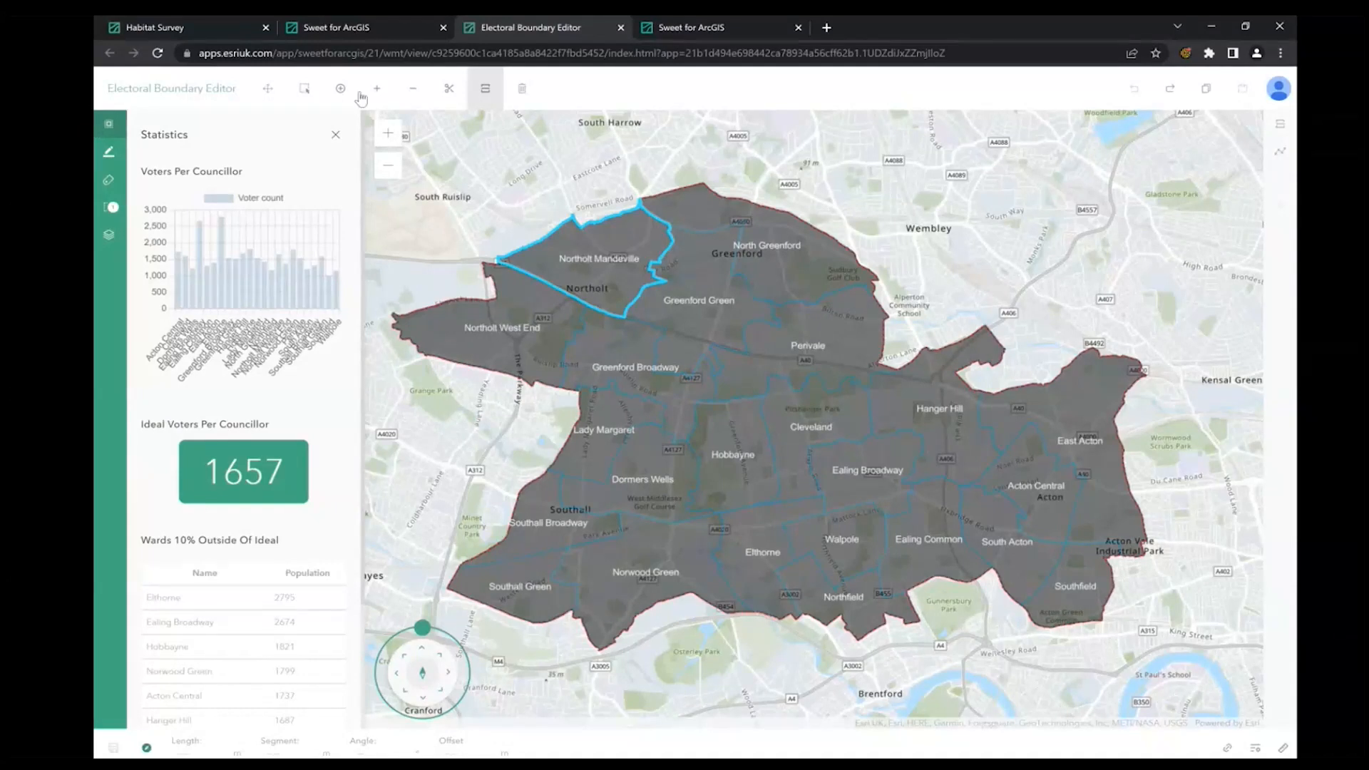
pyautogui.click(1176, 90)
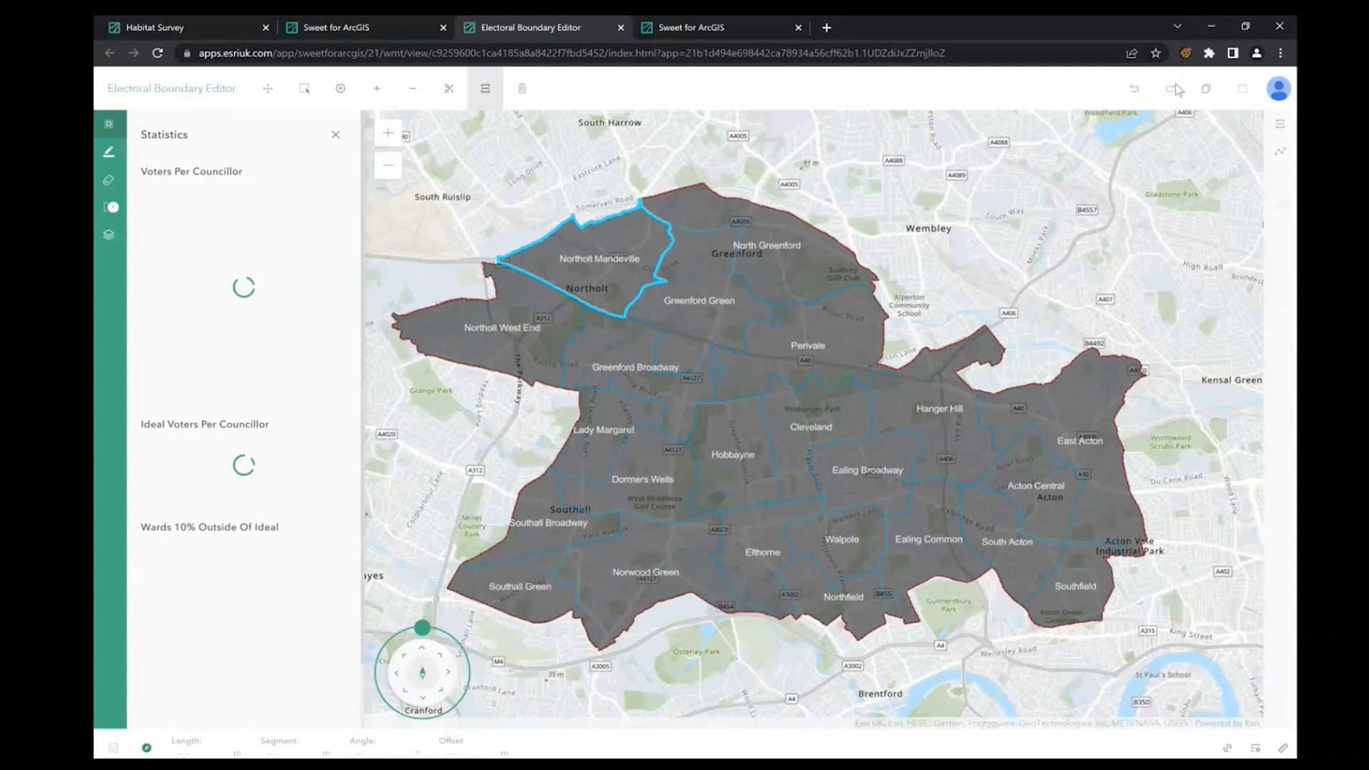
pyautogui.click(1139, 88)
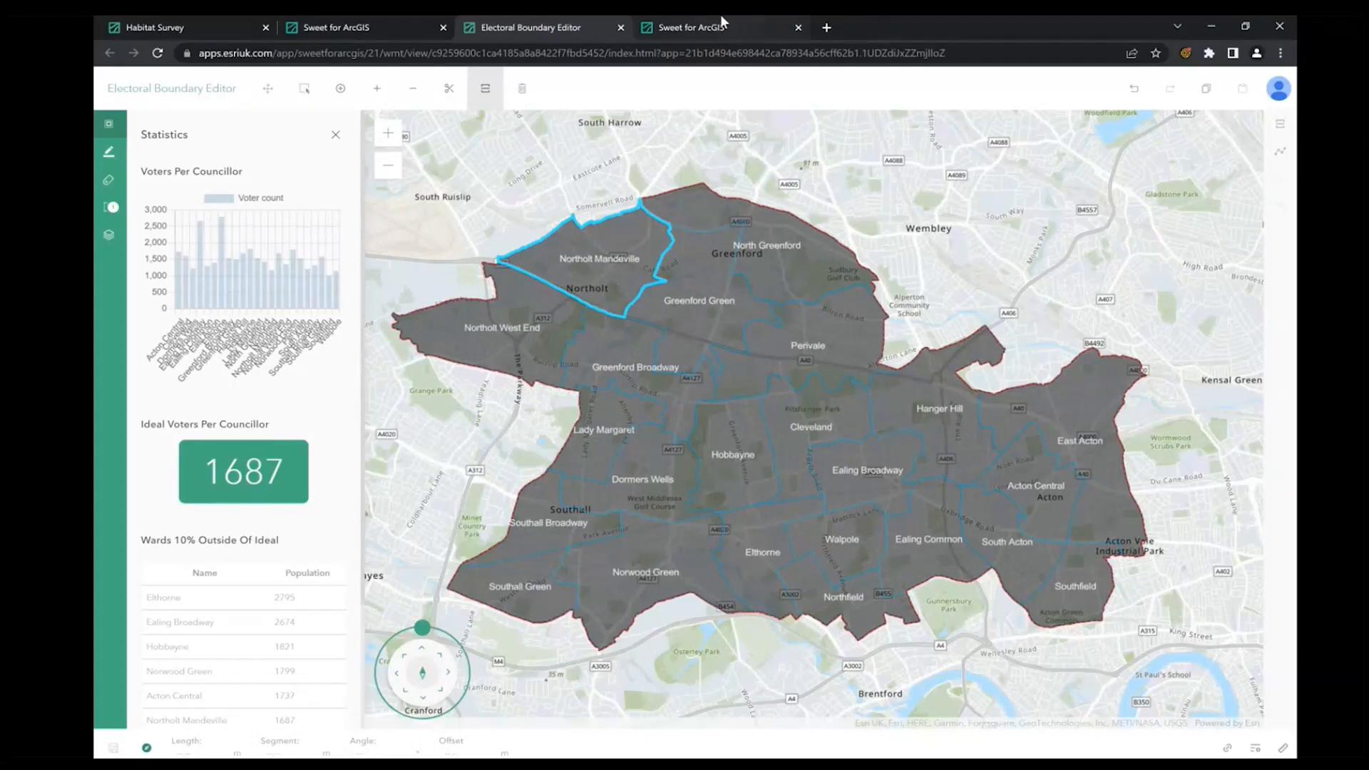
# Switch to the Electoral_Boundary_Test builder and look through the panel types that can be added
pyautogui.moveTo(721, 14)
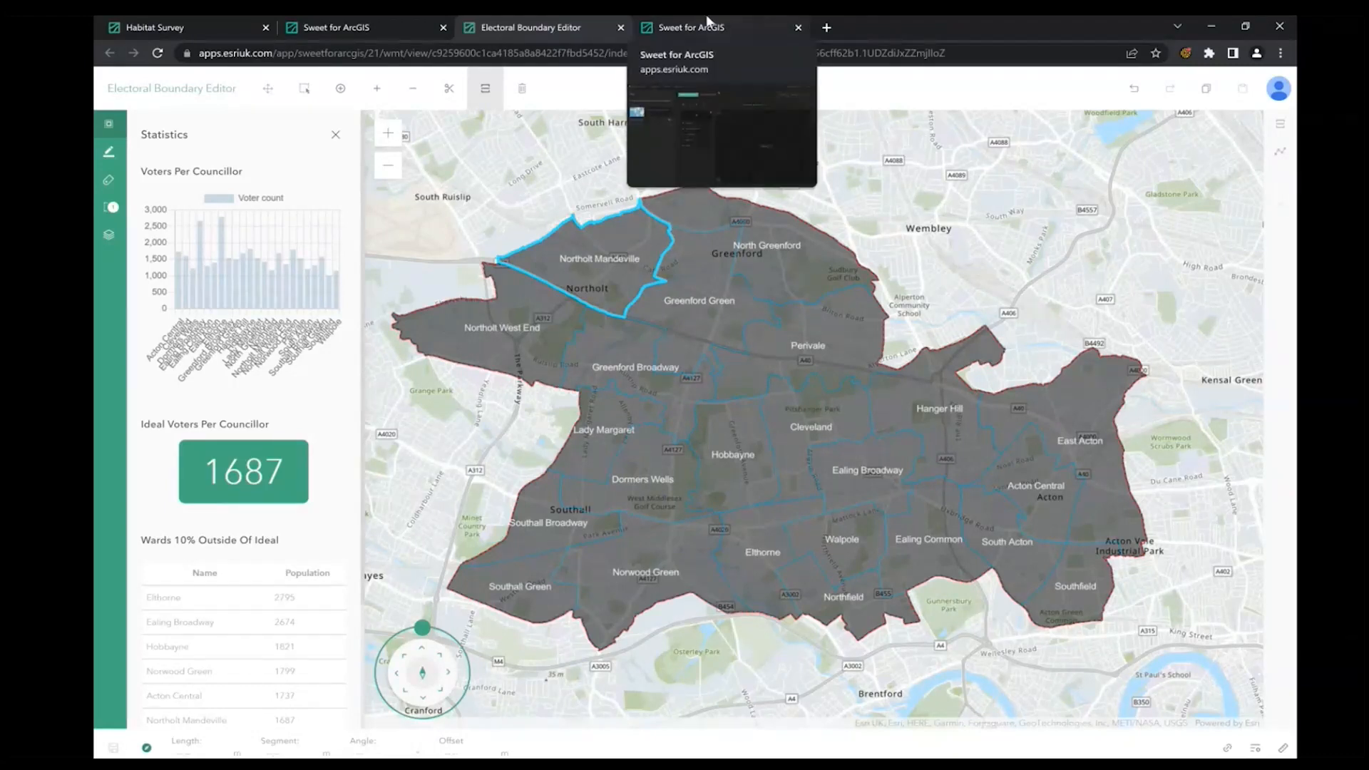
pyautogui.click(710, 22)
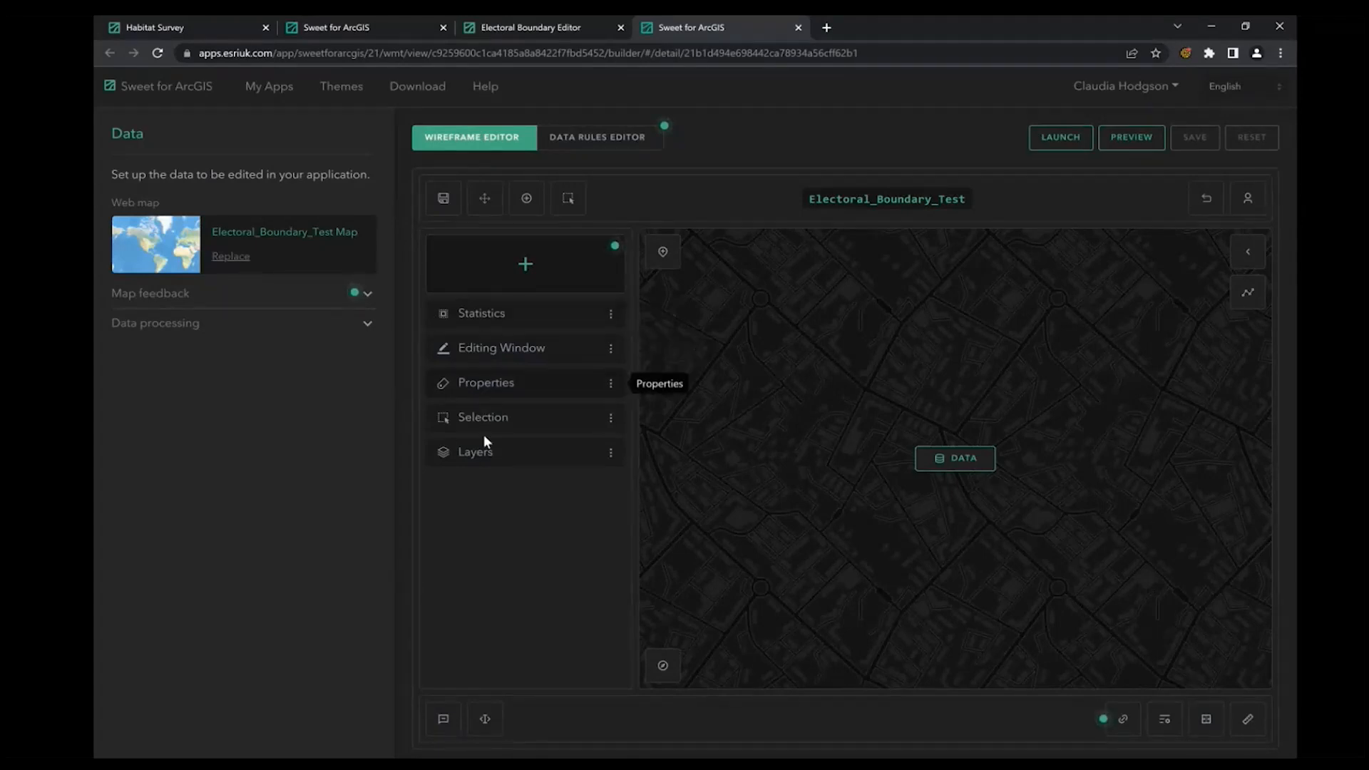
pyautogui.click(526, 270)
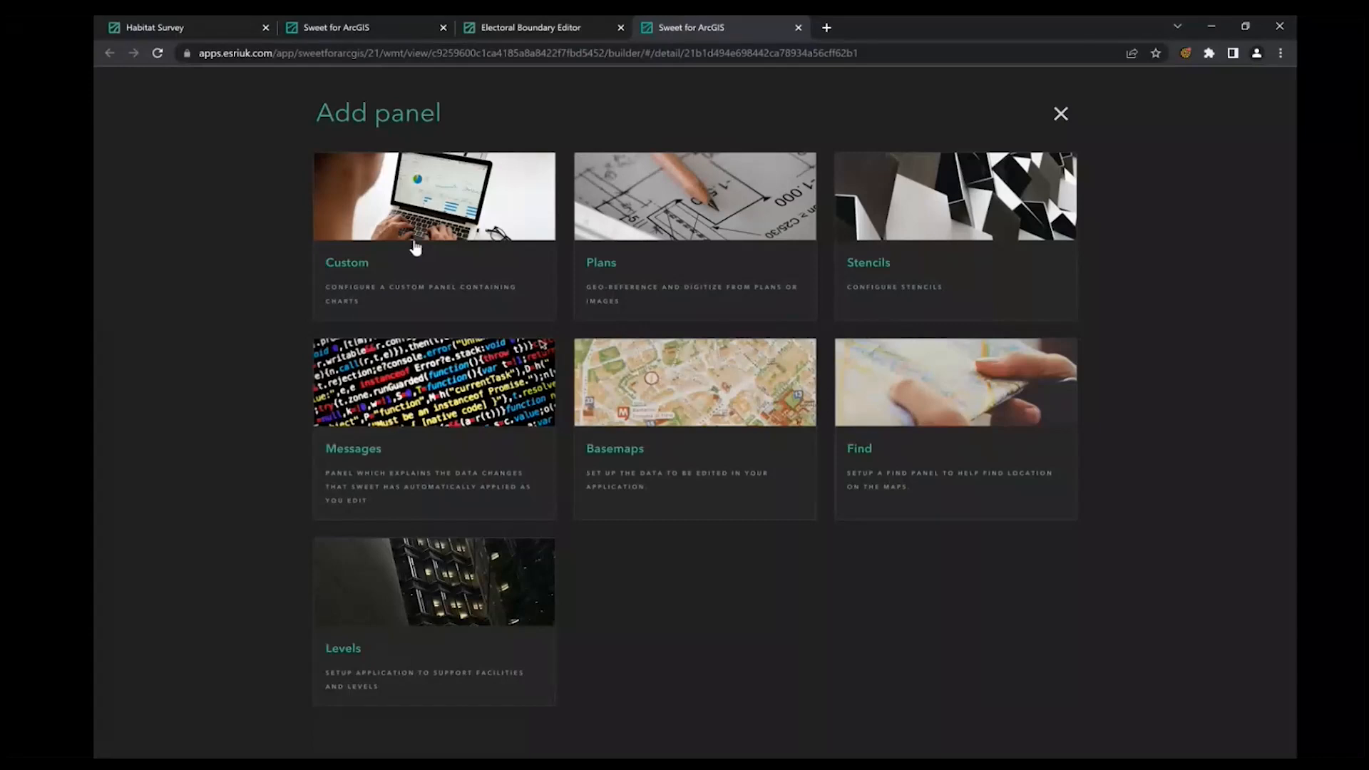
pyautogui.click(1061, 116)
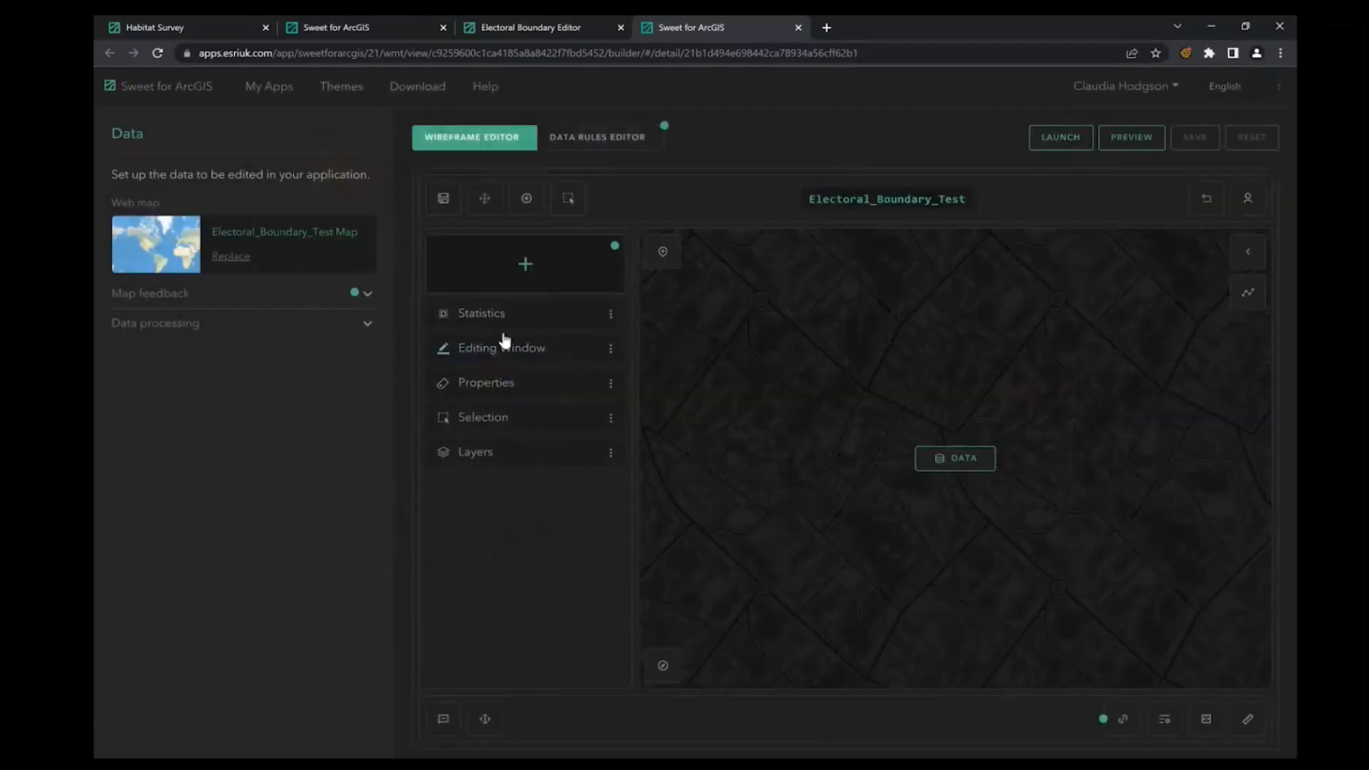
# Examine the display and calculation rules for the fields of the Electoral Boundaries - Wards layer
pyautogui.click(501, 385)
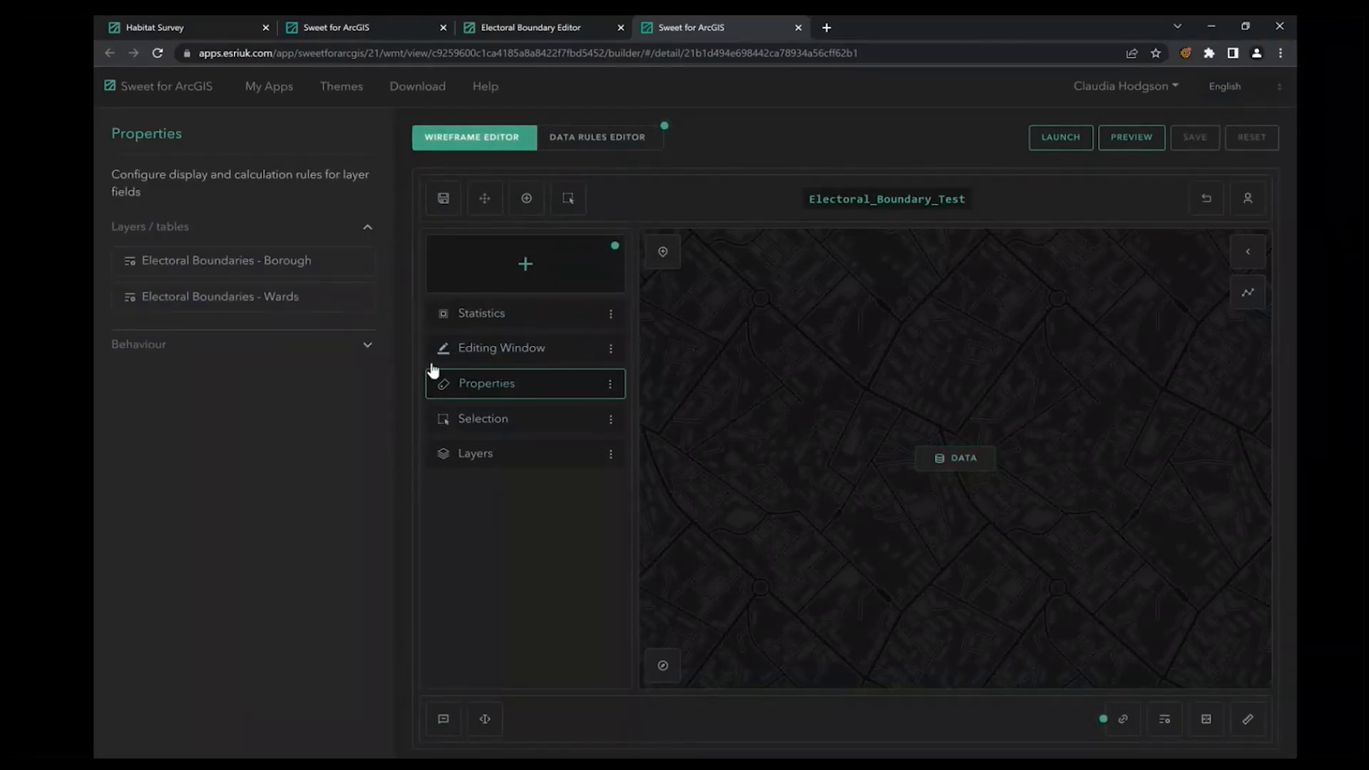
pyautogui.click(231, 300)
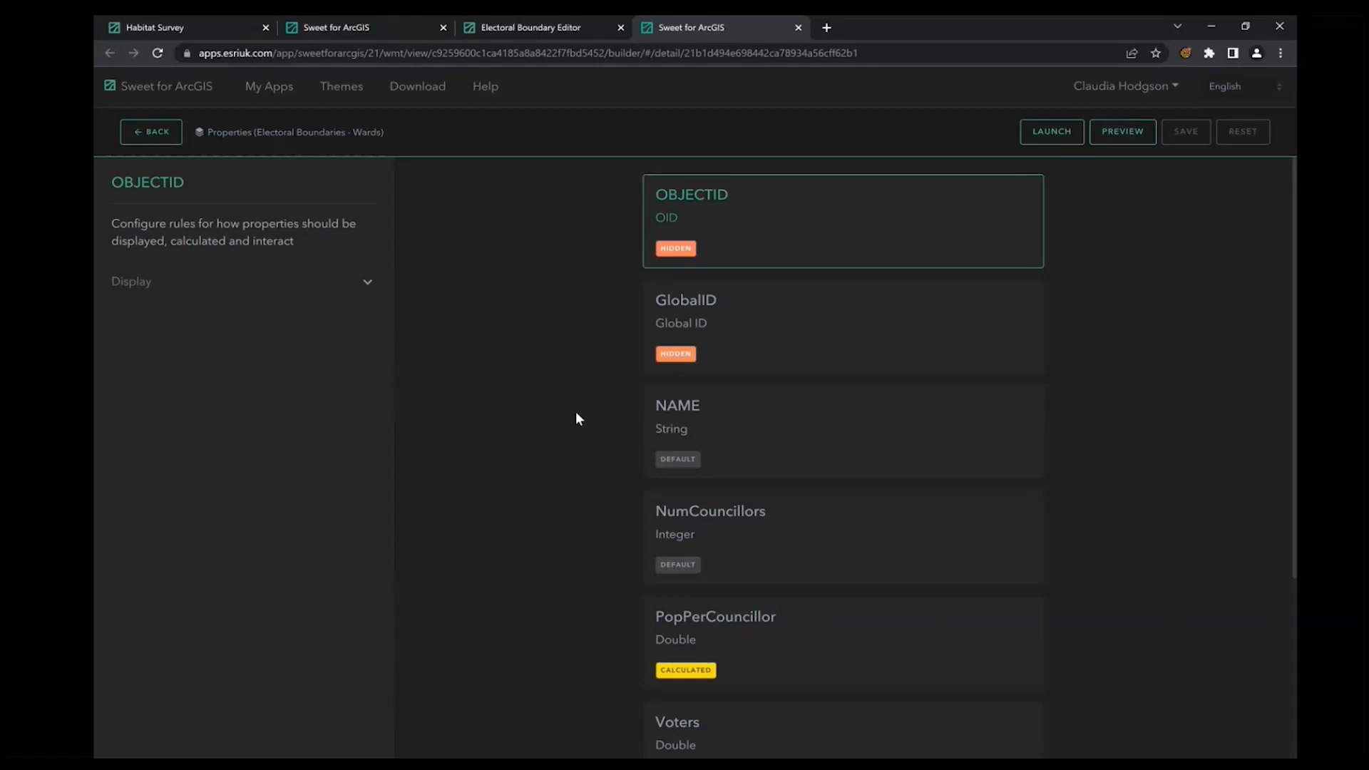
pyautogui.click(150, 131)
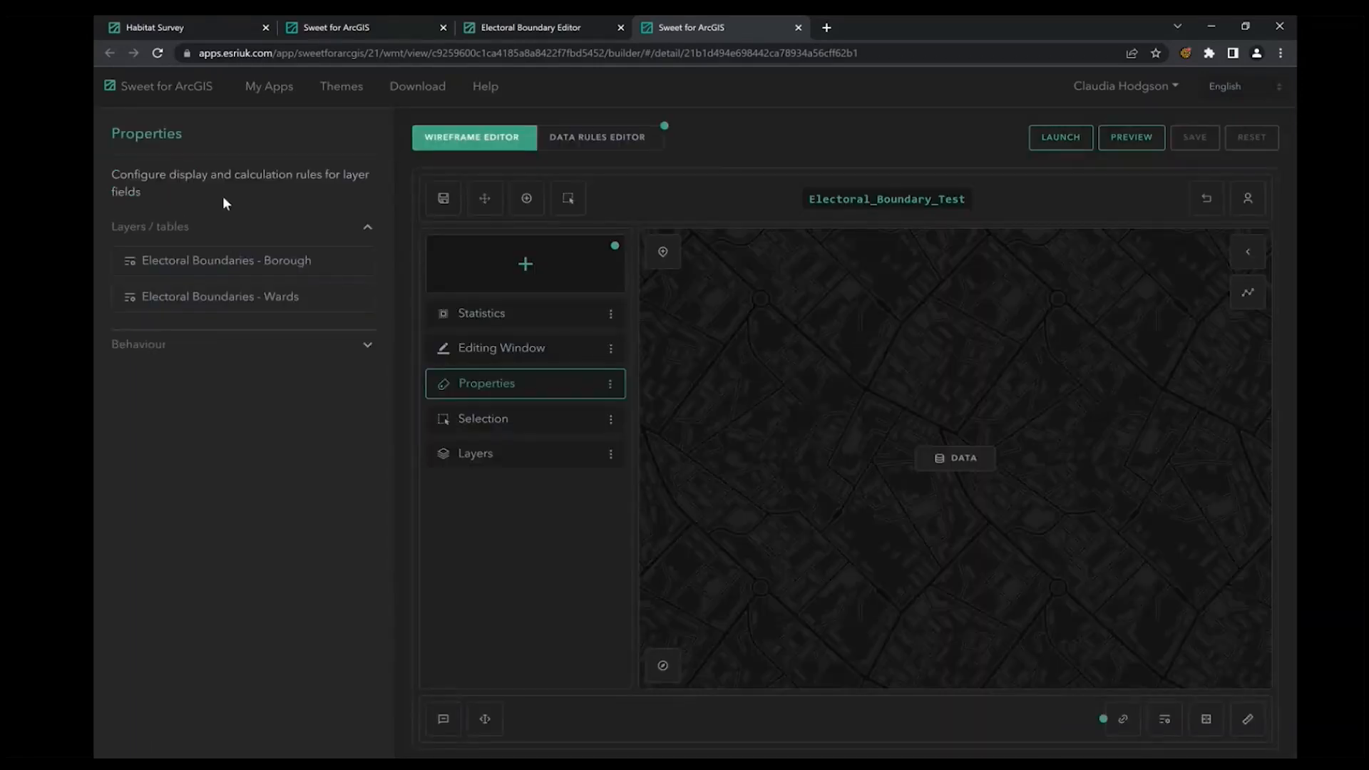
# Inspect the Statistics panel's charts and look through the chart types available for Voters per councillor
pyautogui.click(484, 314)
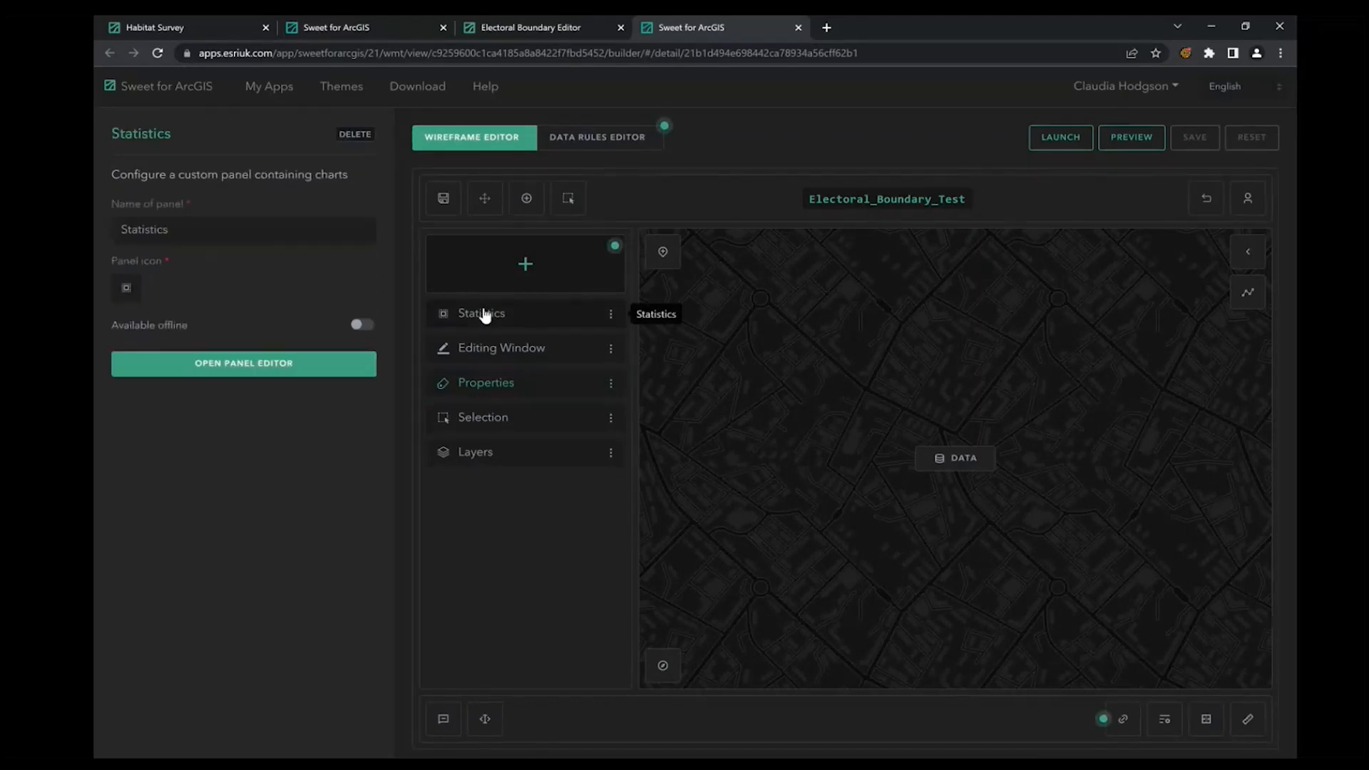
pyautogui.click(225, 364)
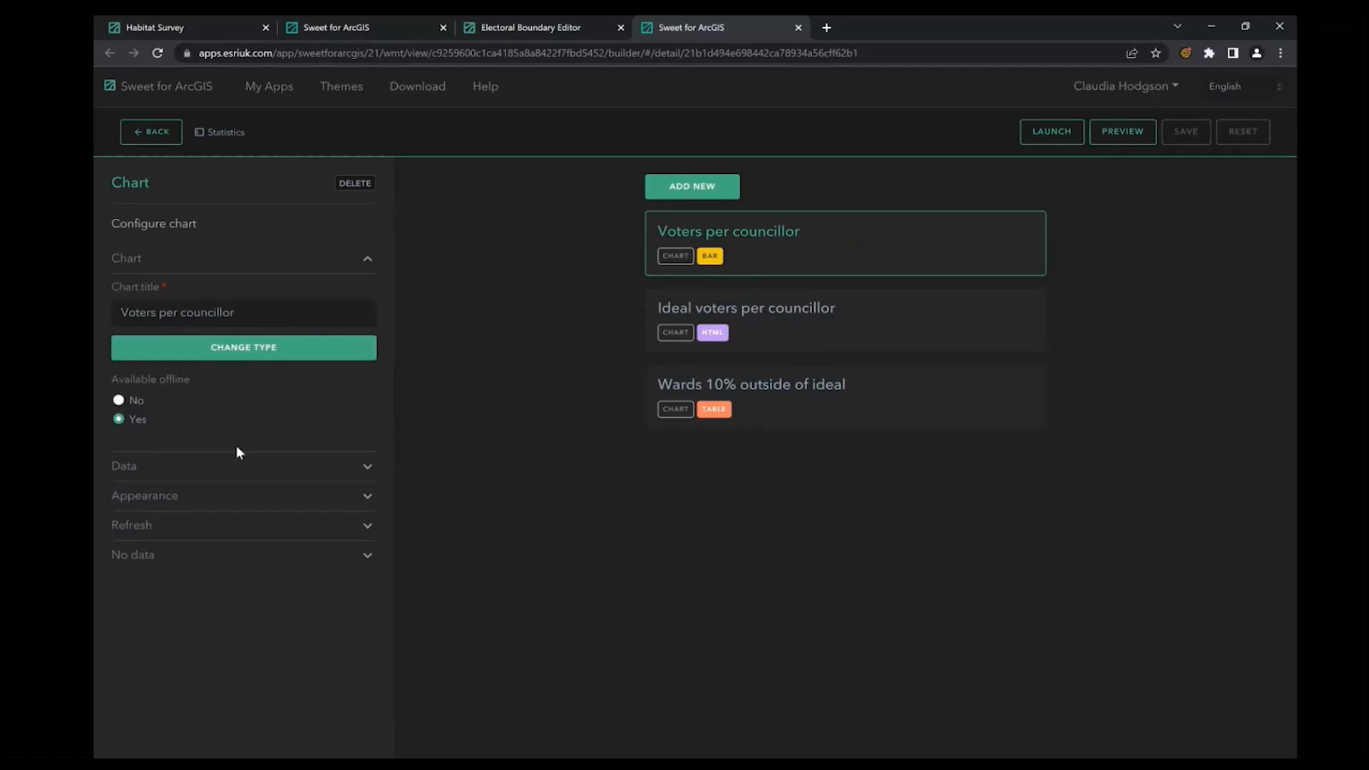
pyautogui.click(264, 353)
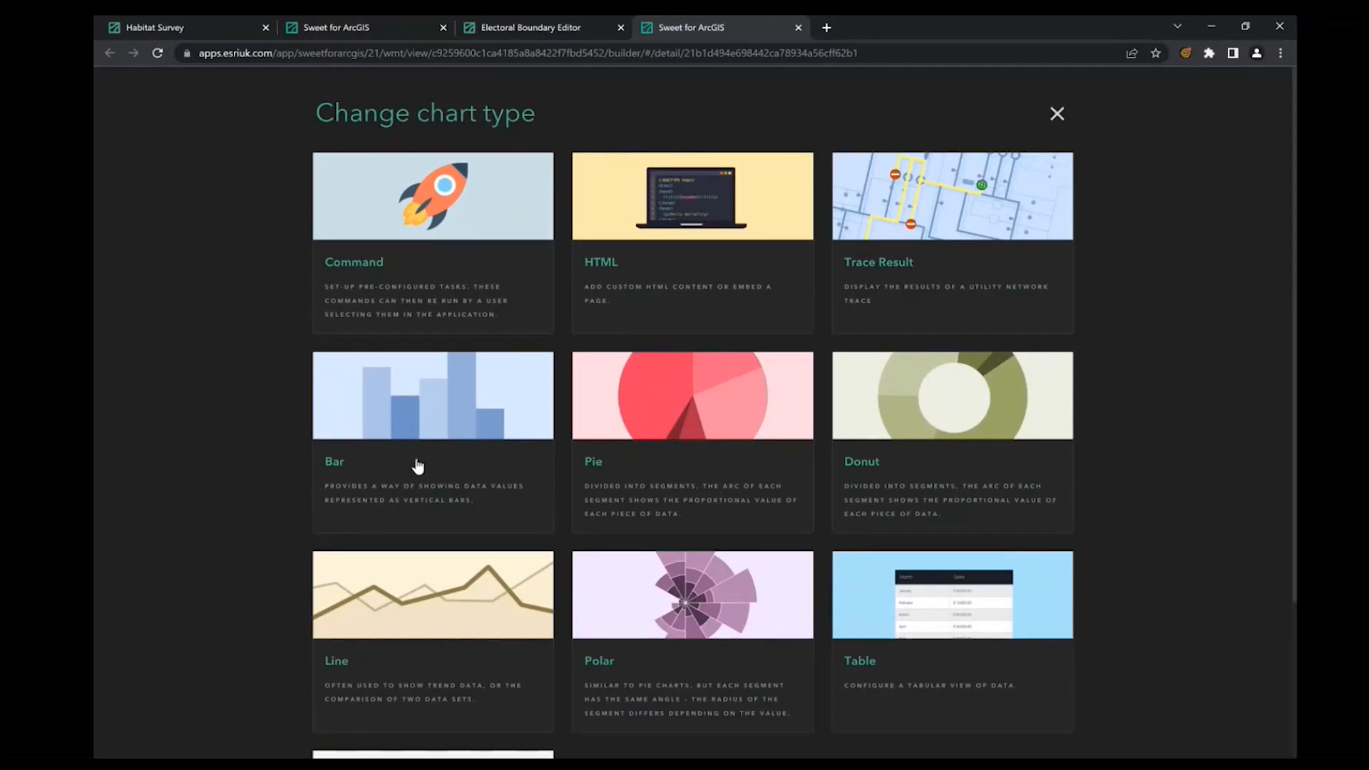
pyautogui.scroll(-3, 419, 465)
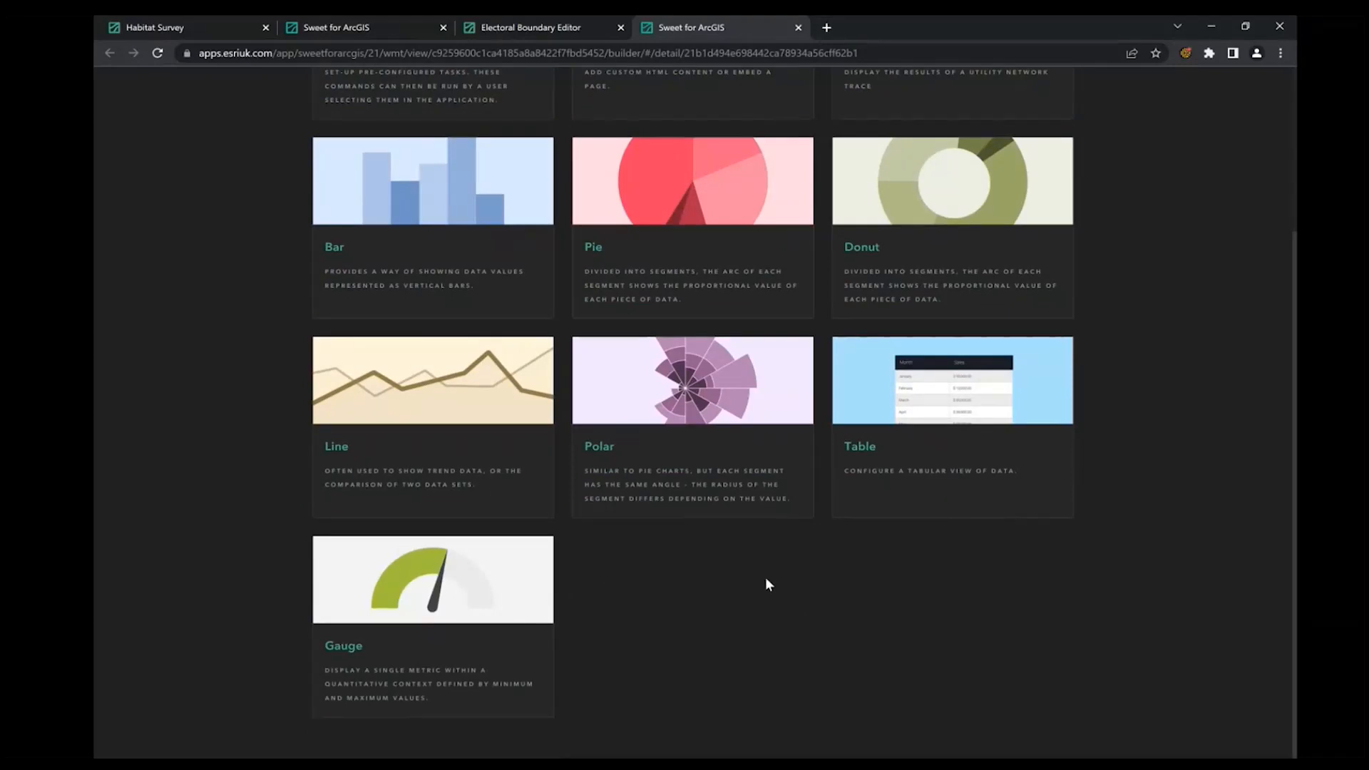
pyautogui.scroll(3, 1213, 591)
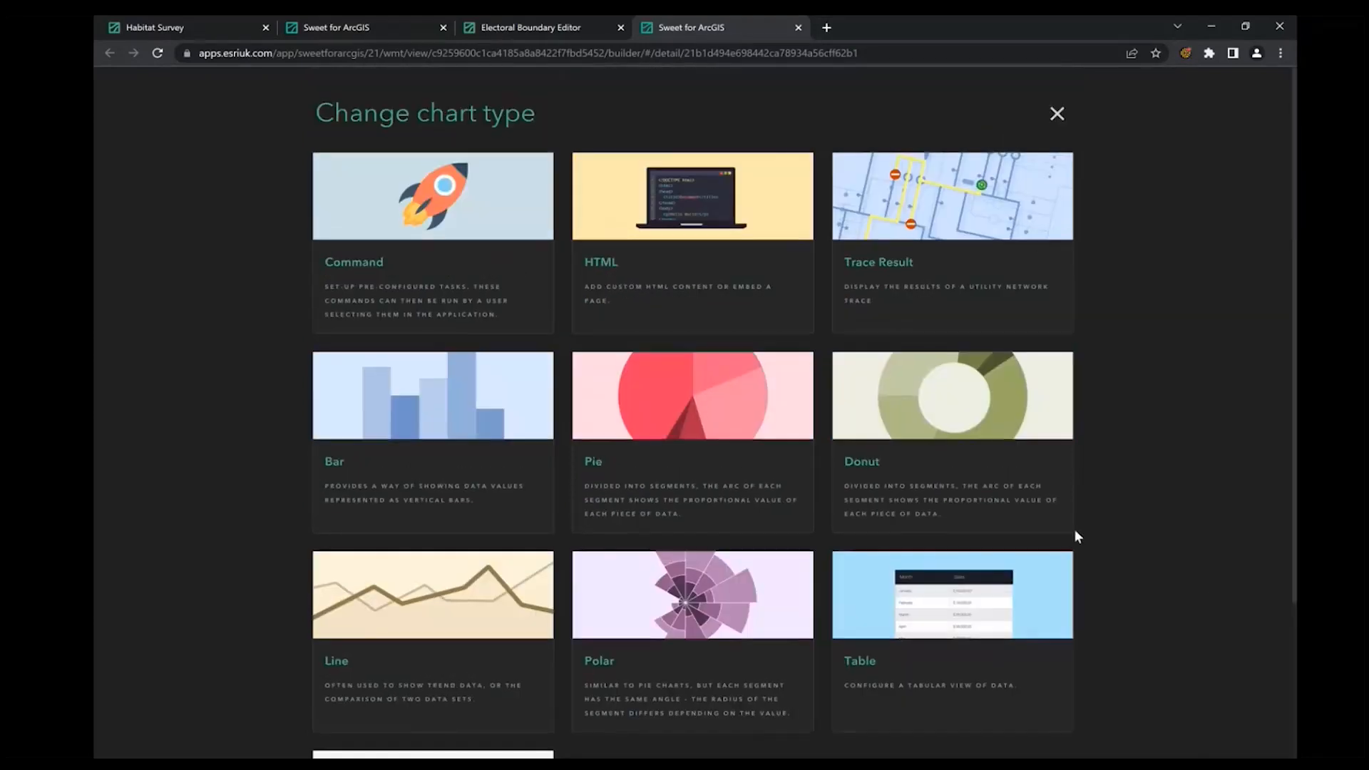
pyautogui.click(1058, 114)
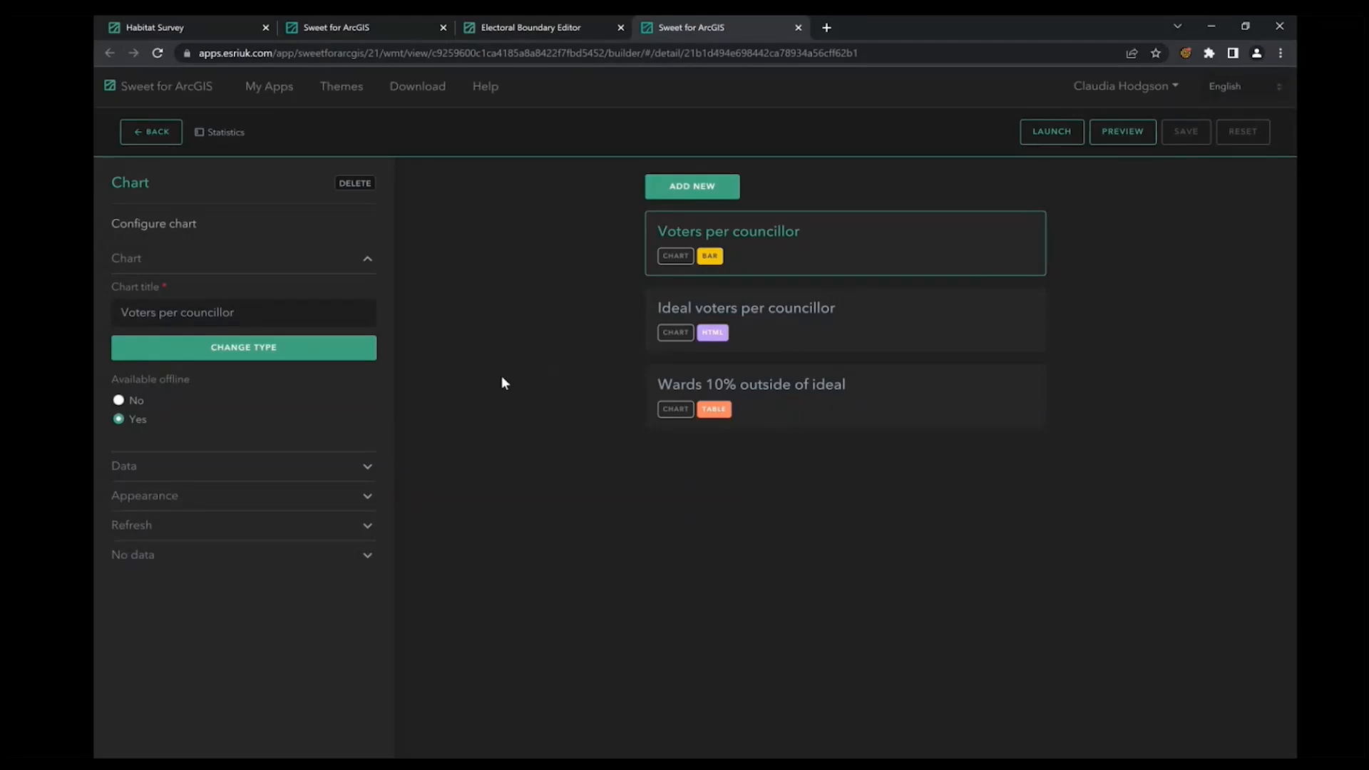
# Review the data script behind the Voters per councillor chart, leave it unmodified and return to the wireframe
pyautogui.click(290, 465)
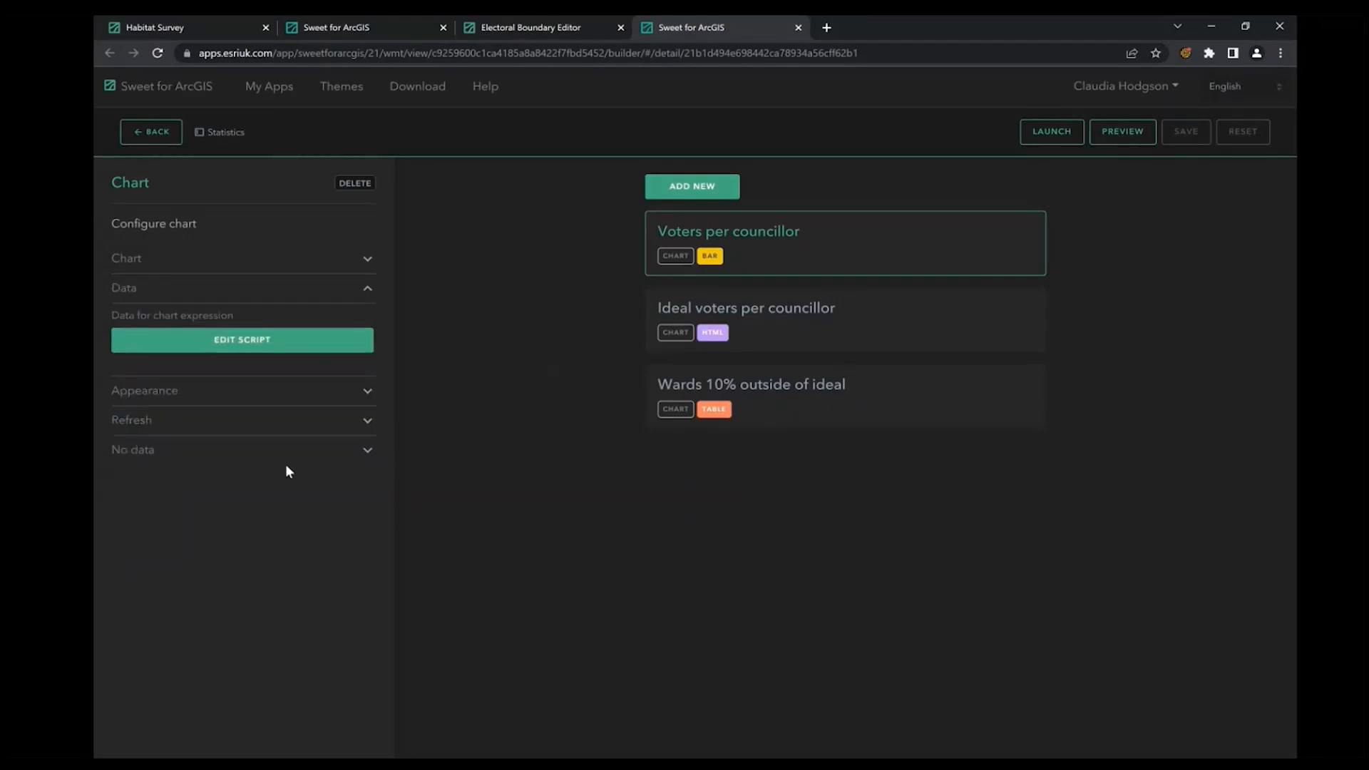
pyautogui.click(251, 353)
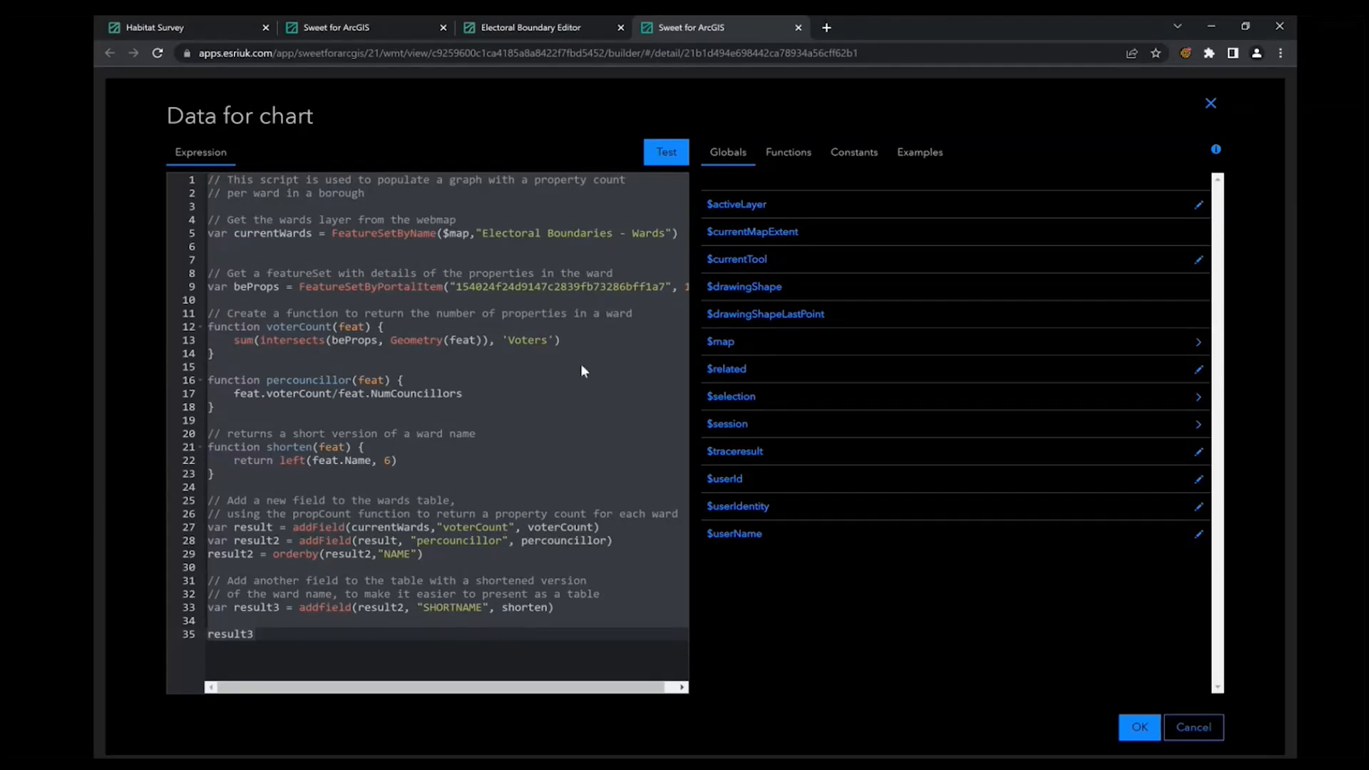
pyautogui.click(1202, 725)
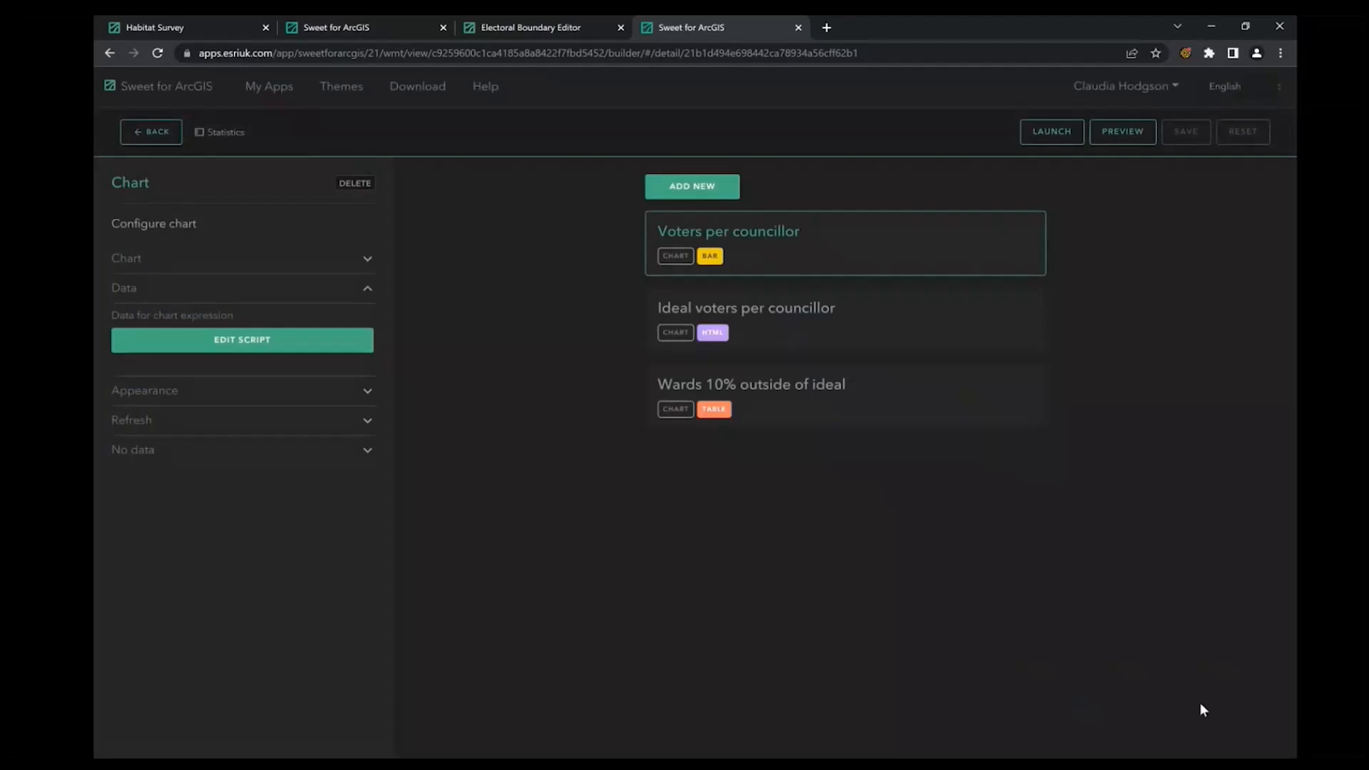
pyautogui.click(151, 132)
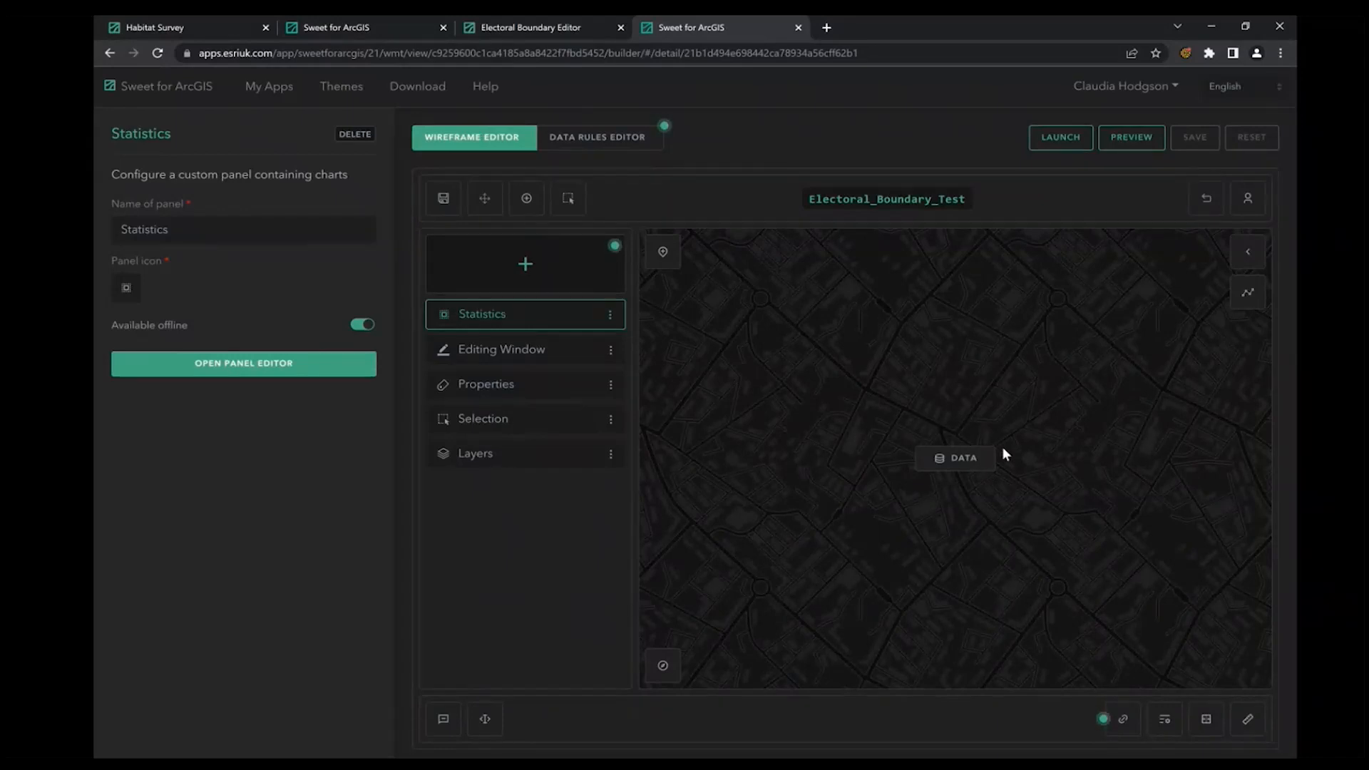
# Examine the map feedback settings and script for "Council Feedback field that need to be edited", and close them without saving
pyautogui.click(946, 465)
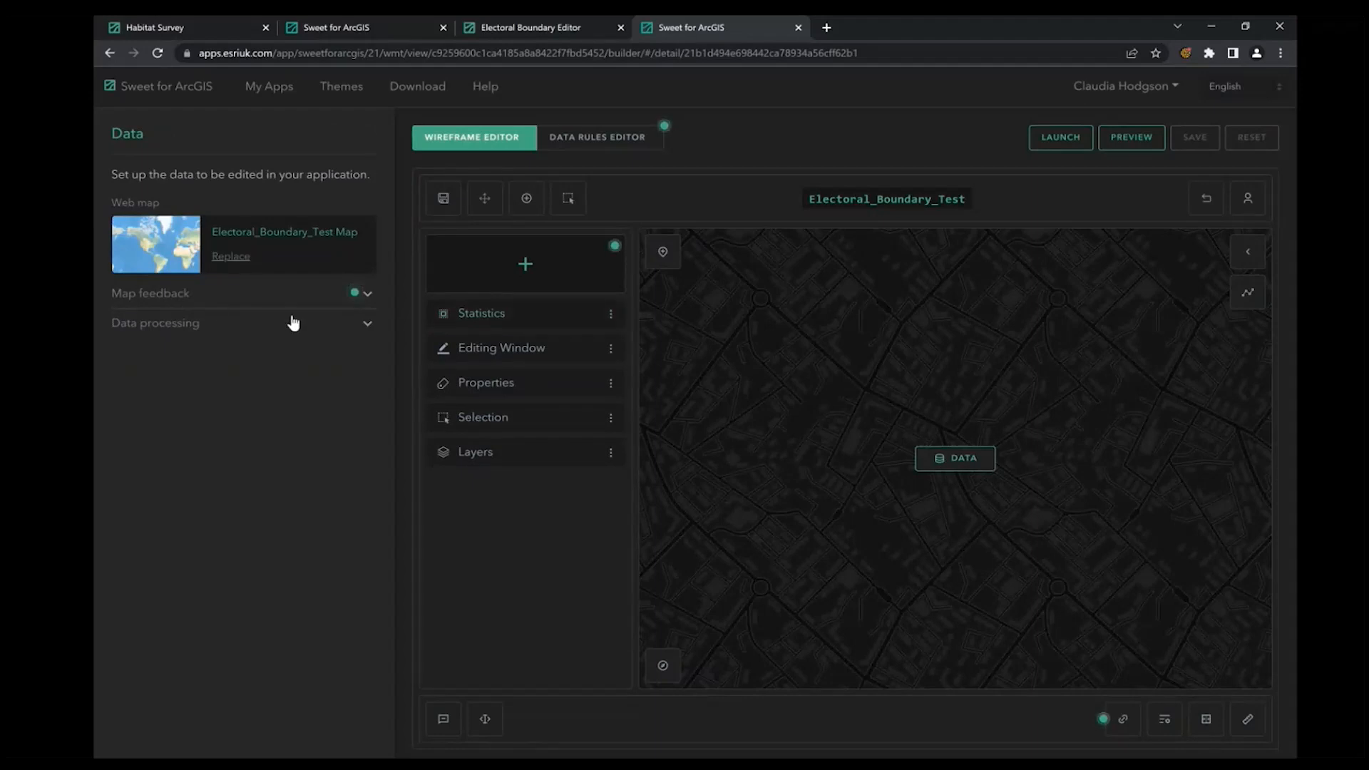
pyautogui.click(187, 298)
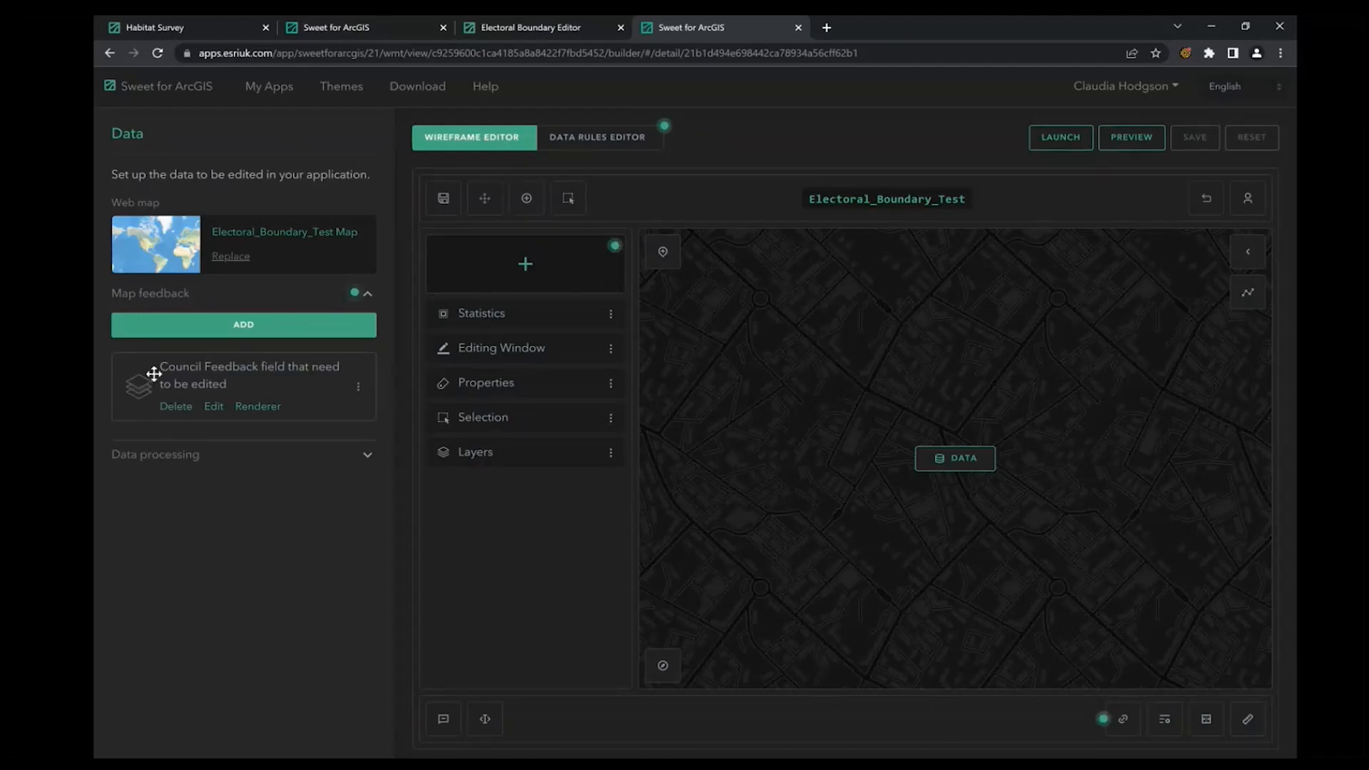
pyautogui.click(214, 406)
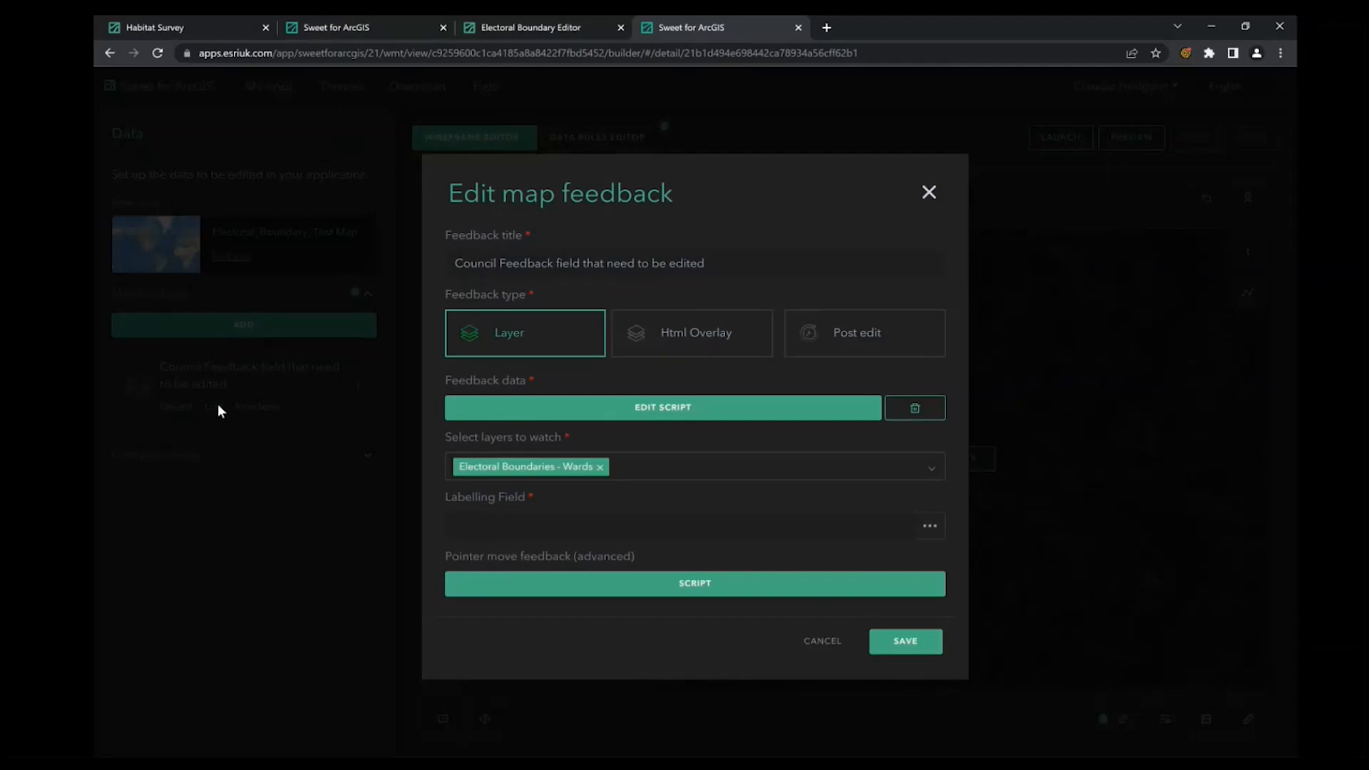
pyautogui.click(557, 408)
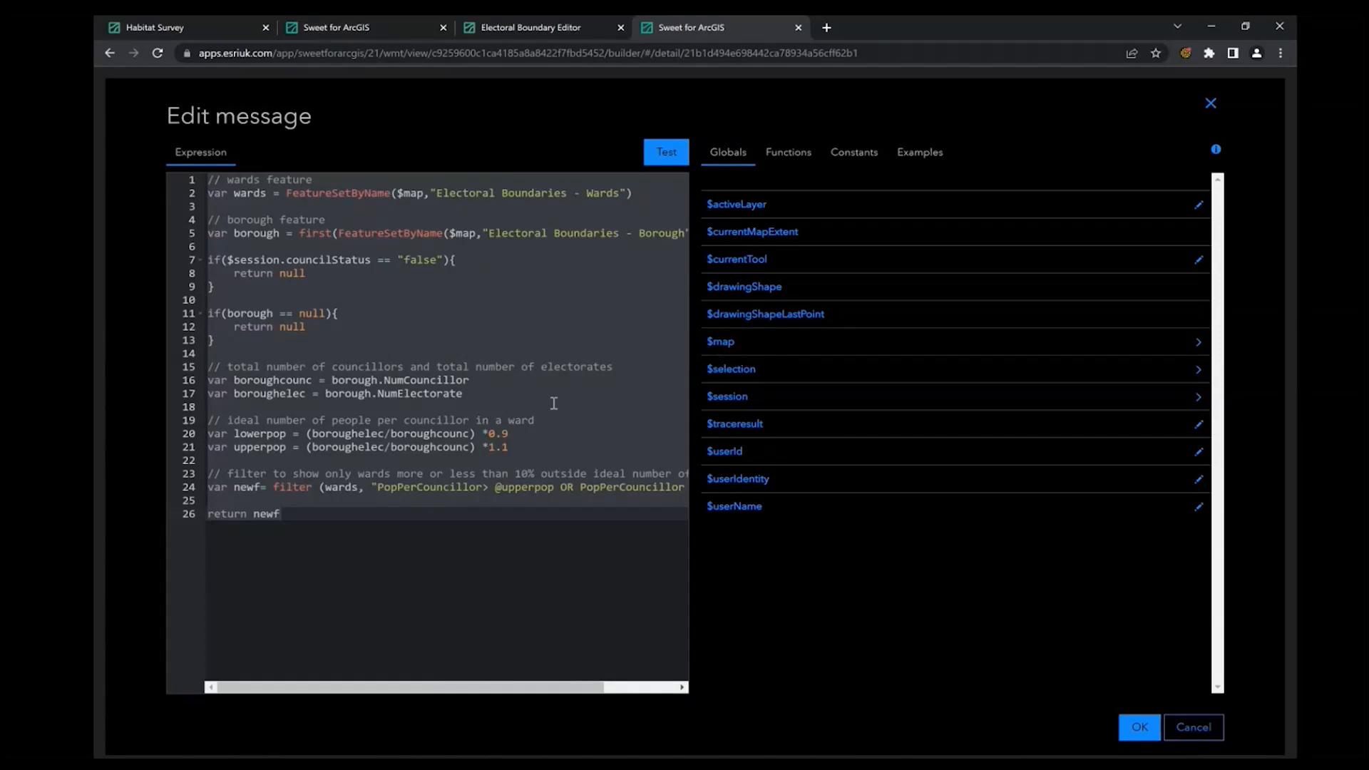
pyautogui.click(1191, 729)
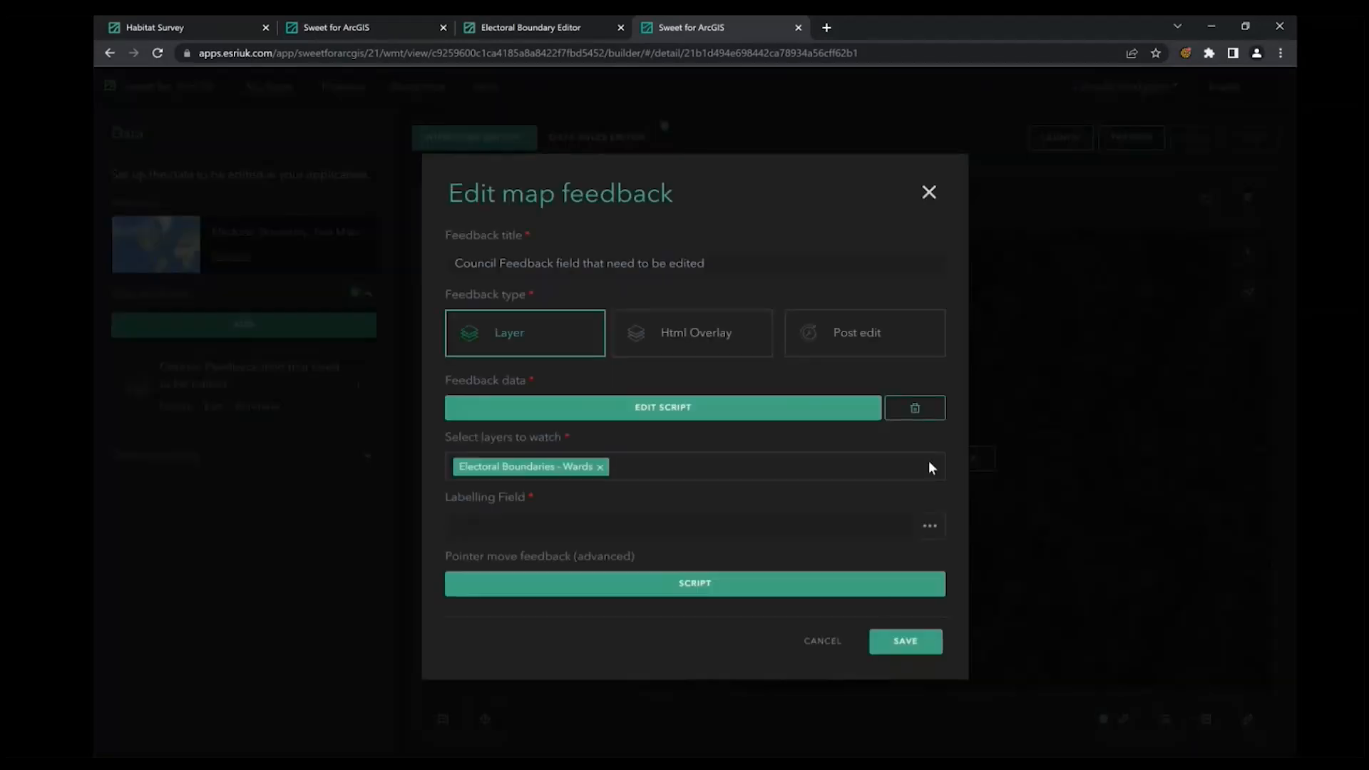
pyautogui.click(929, 194)
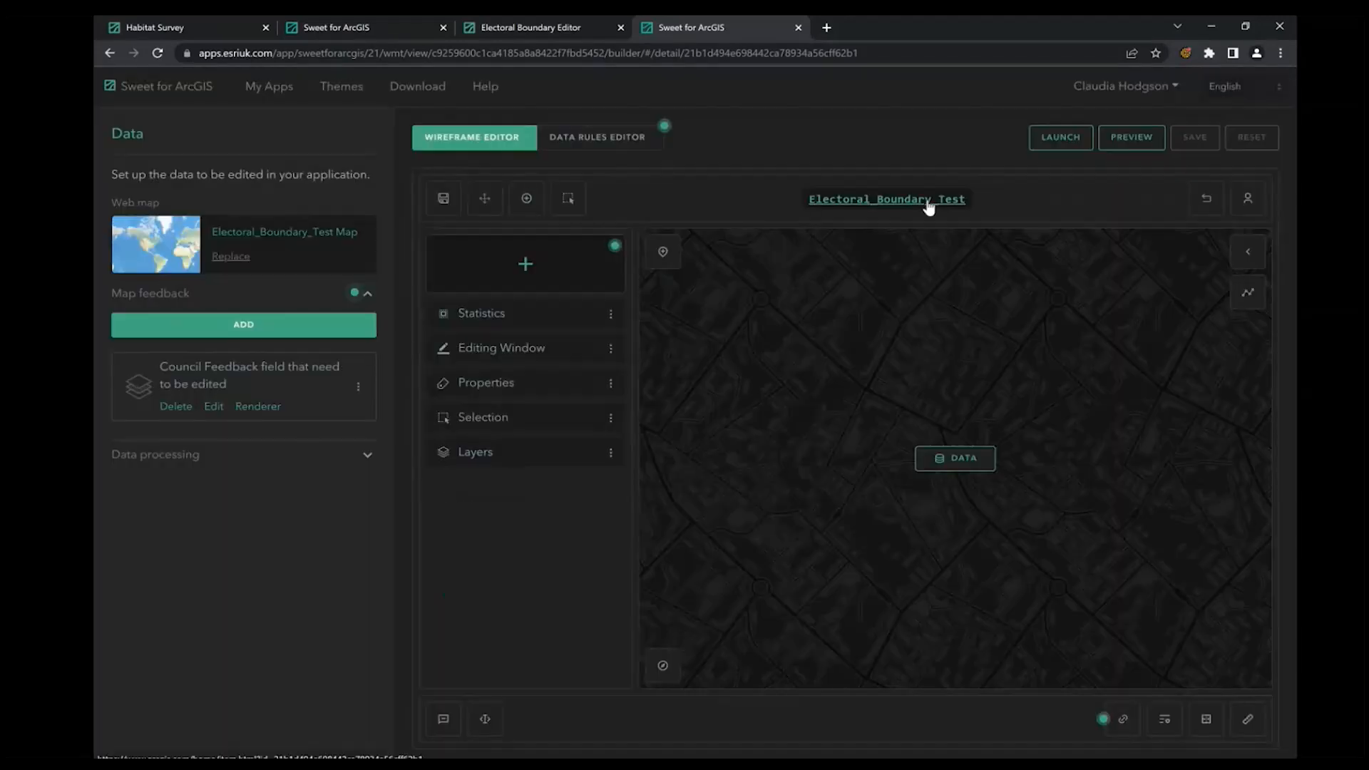